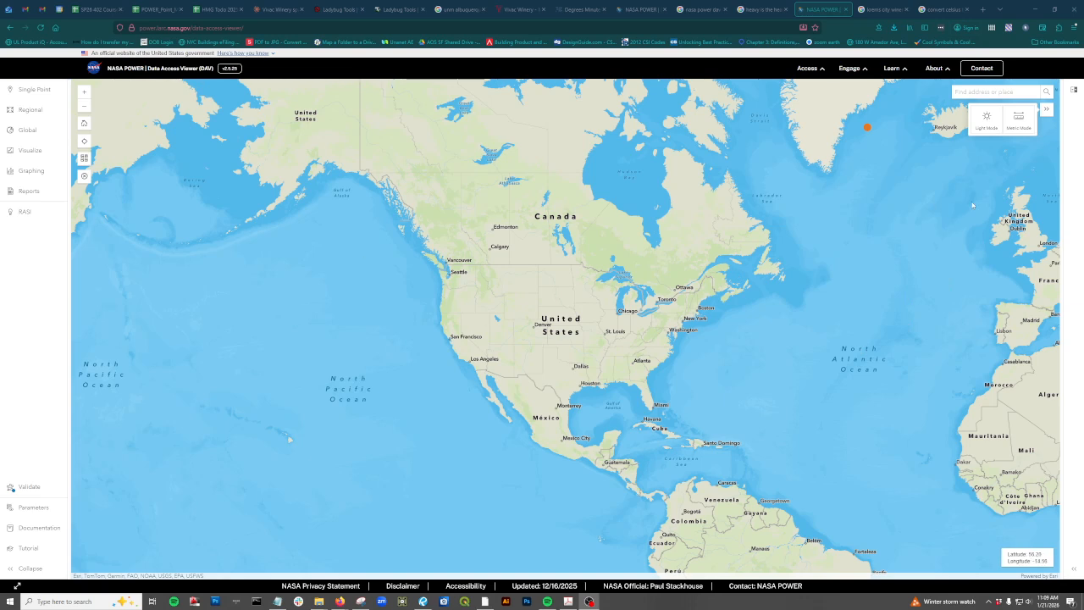
Step: Find Dixon, NM, USA on the map and place the location point just southeast of La Junta
left_click(1012, 91)
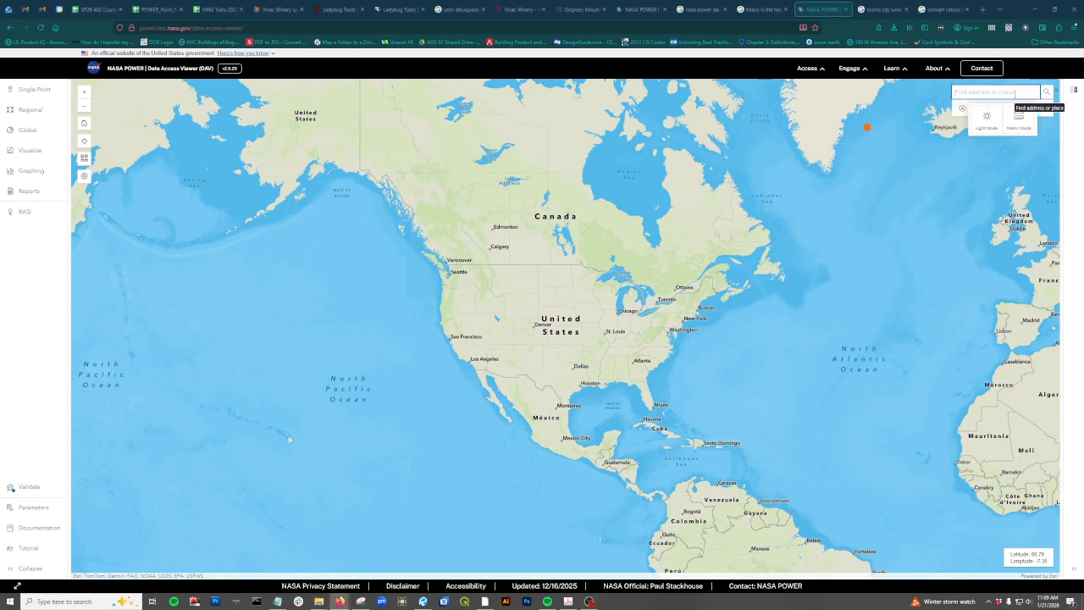
type("dixon, nm")
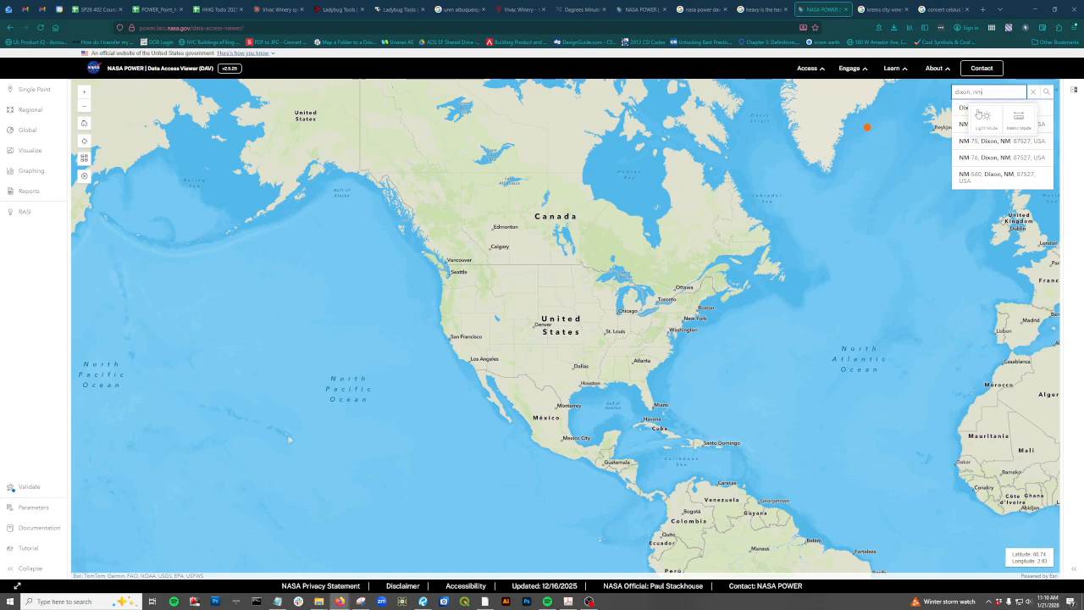
left_click(963, 108)
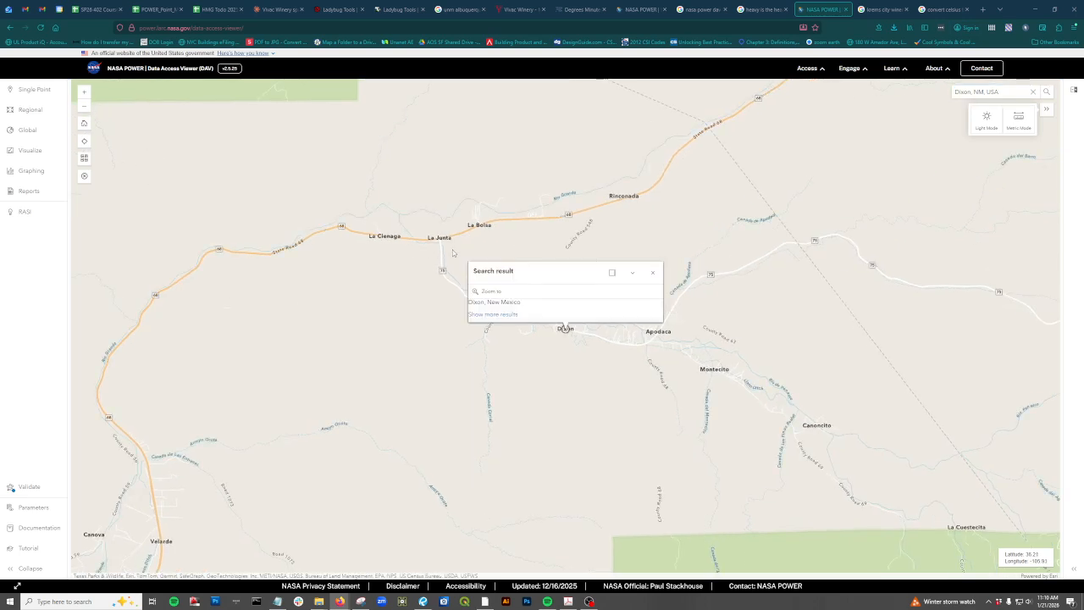
scroll(455, 249, "up", 2)
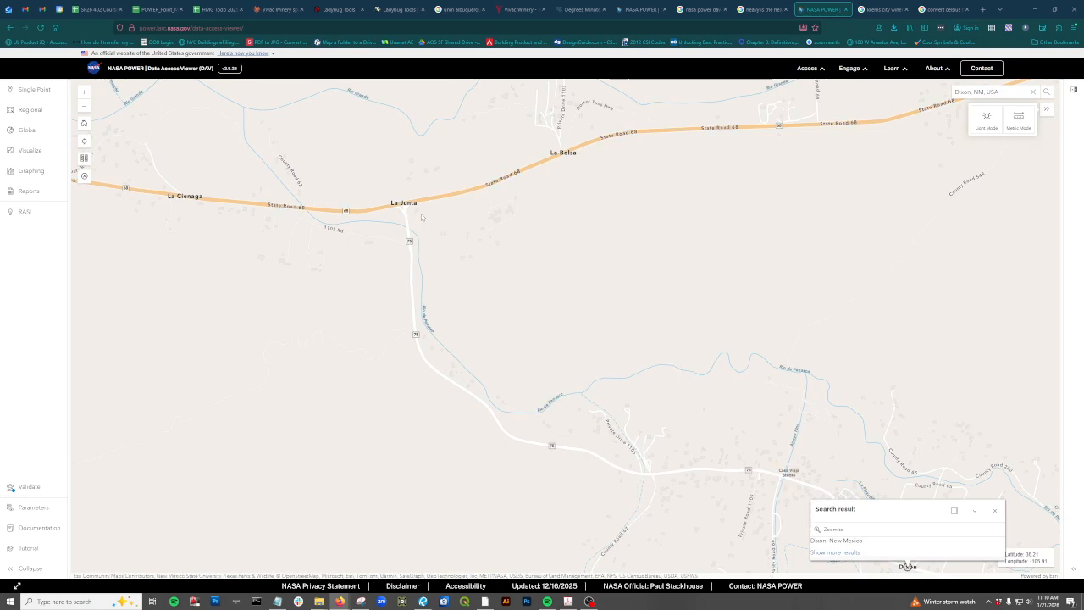
left_click(421, 213)
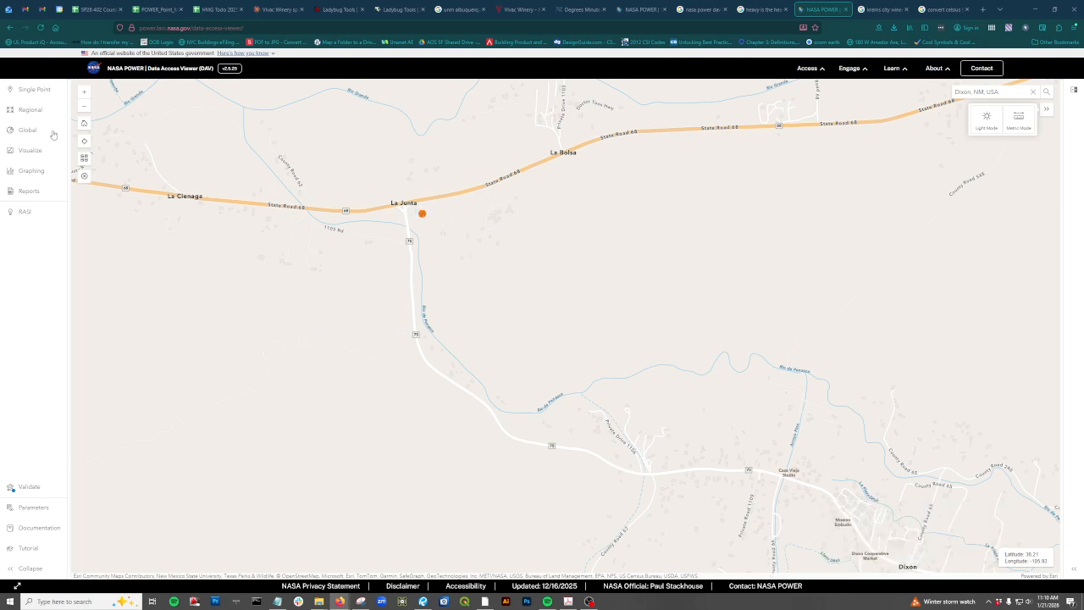
Step: Start a Single Point data request for the Agroclimatology community at the Monthly & Annual temporal level
left_click(29, 91)
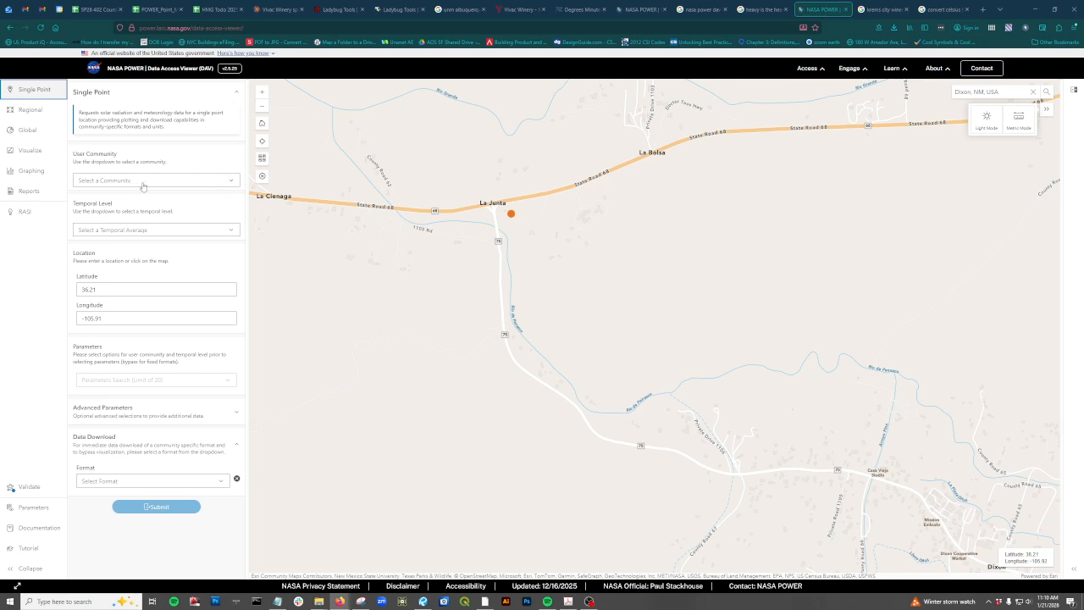
left_click(228, 182)
left_click(124, 178)
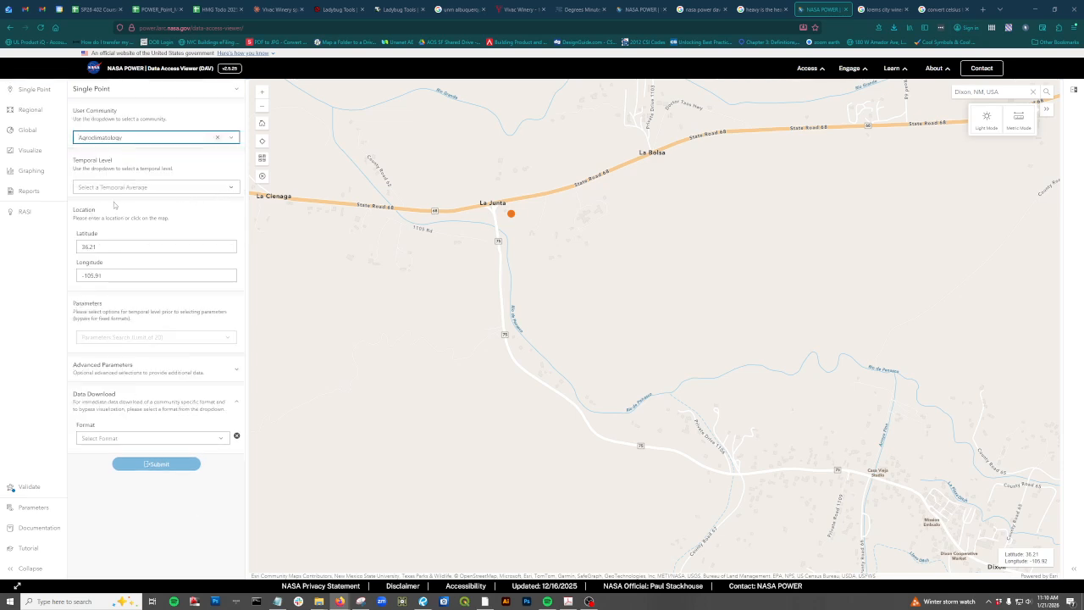
left_click(218, 186)
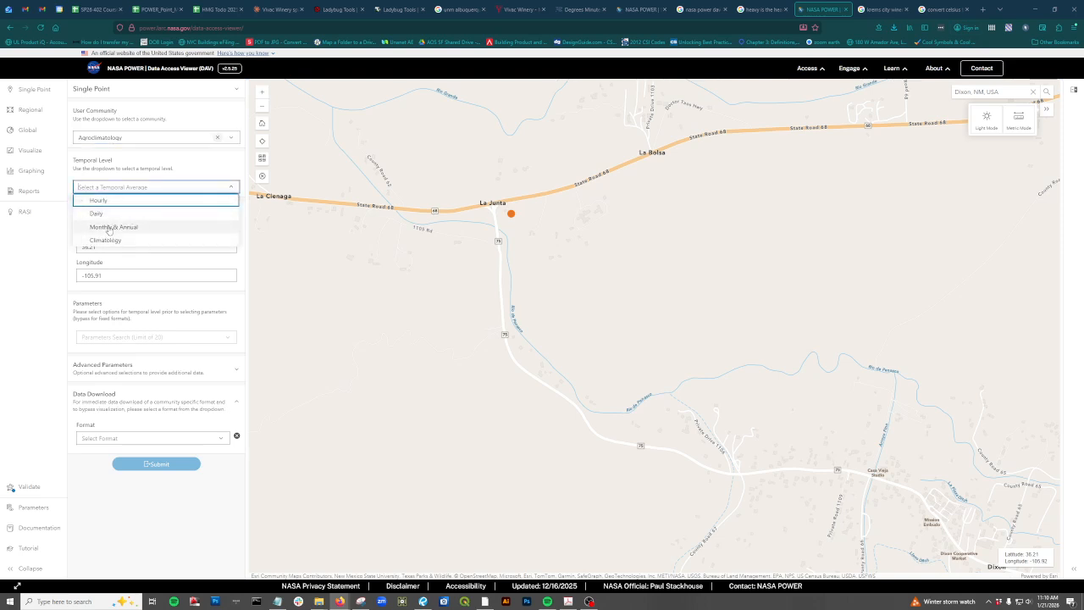
left_click(109, 228)
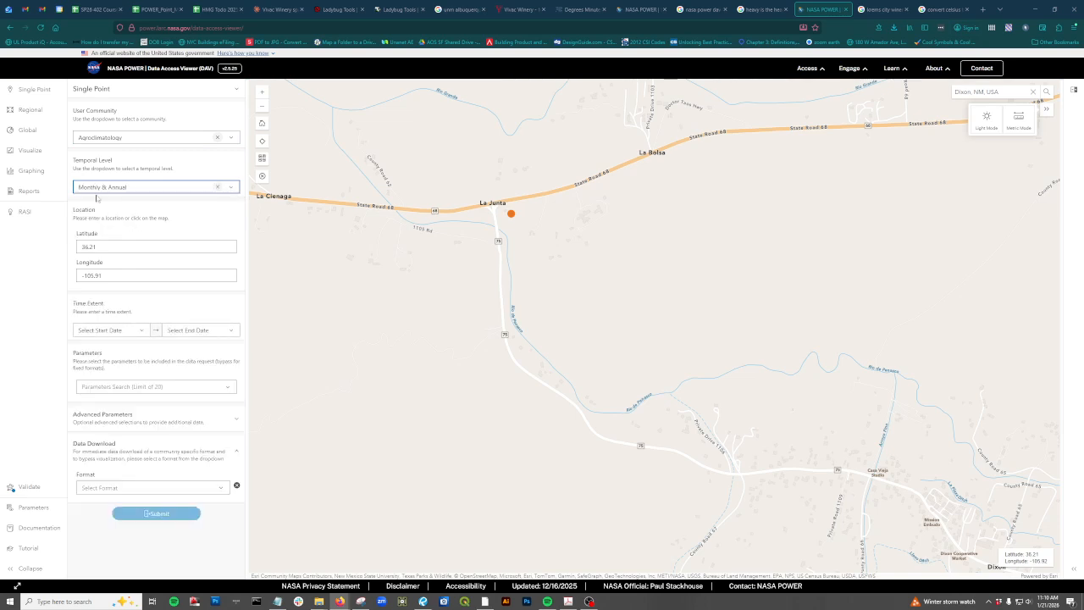
Step: Set the request's time extent from 2020 to 2024
left_click(142, 330)
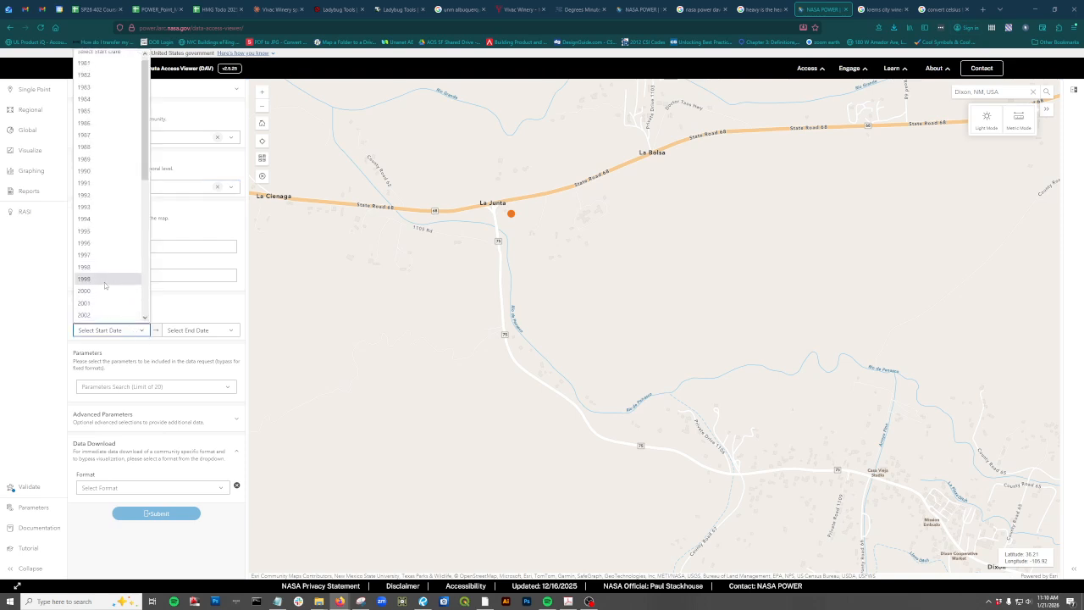
scroll(100, 286, "down", 3)
scroll(100, 283, "down", 2)
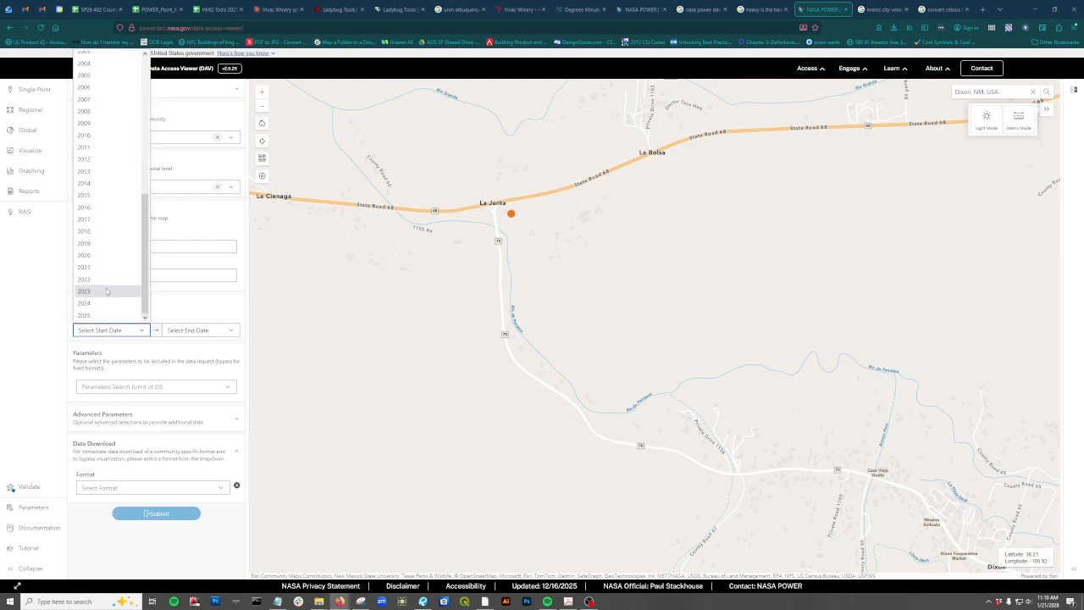
left_click(100, 255)
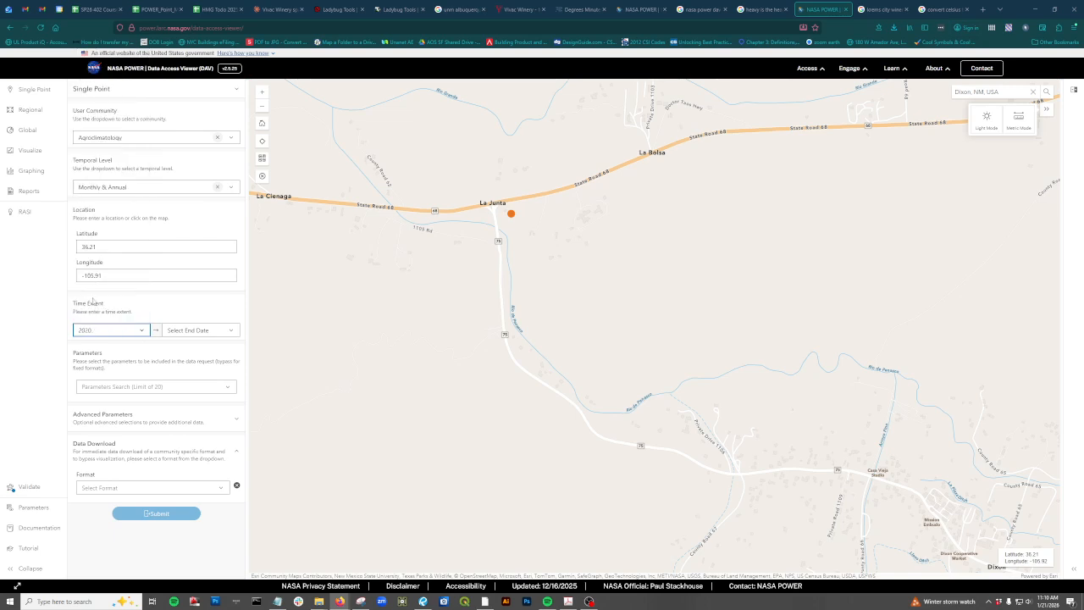
left_click(230, 332)
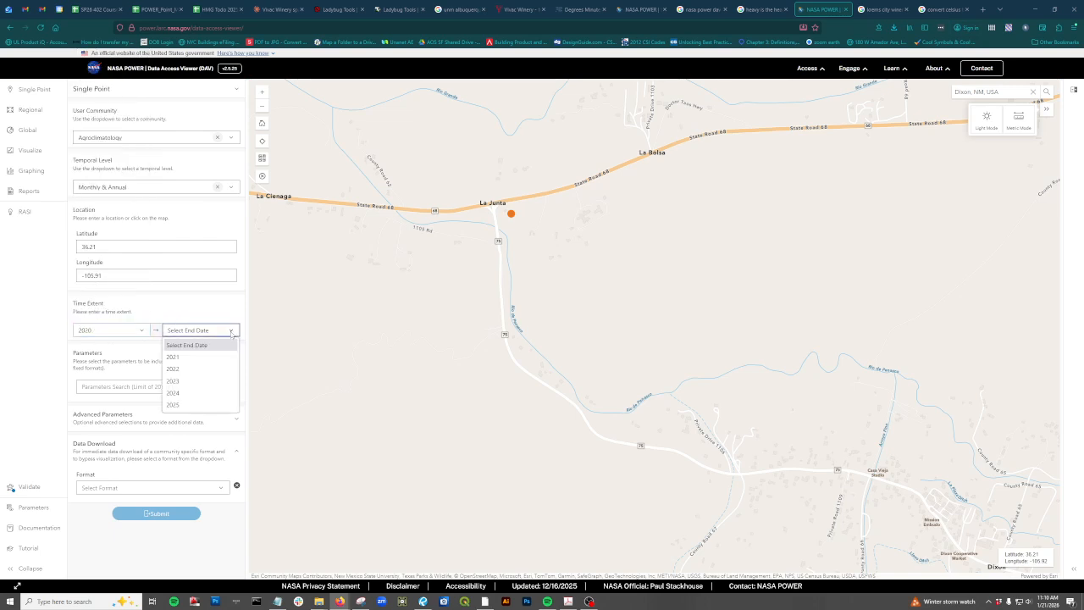
left_click(173, 394)
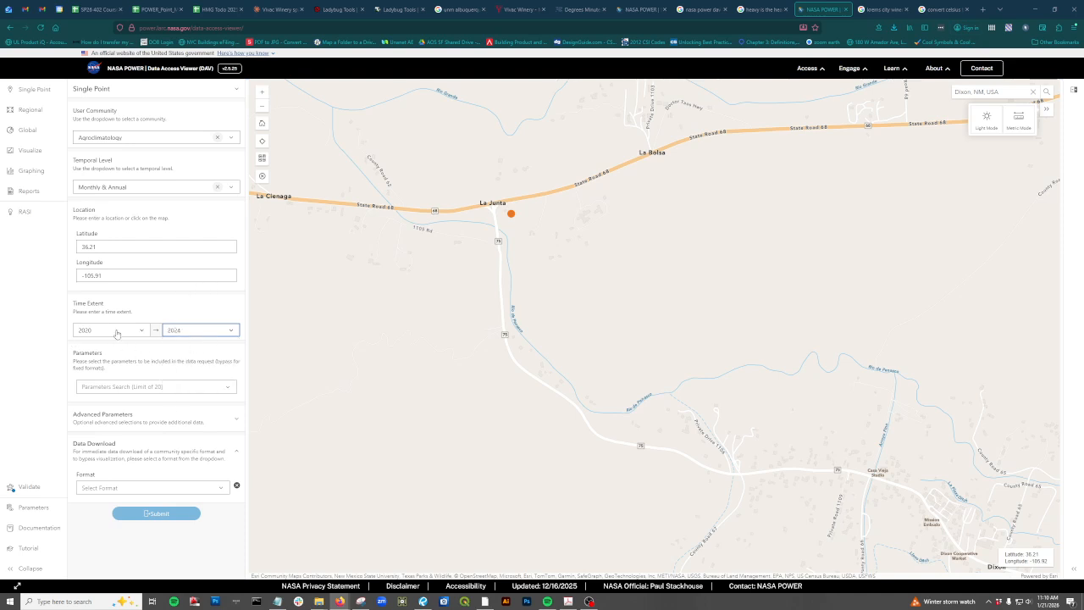
Step: Add Temperature at 2 Meters, Temperature at 2 Meters Maximum and Temperature at 2 Meters Minimum to the request's parameters
left_click(229, 390)
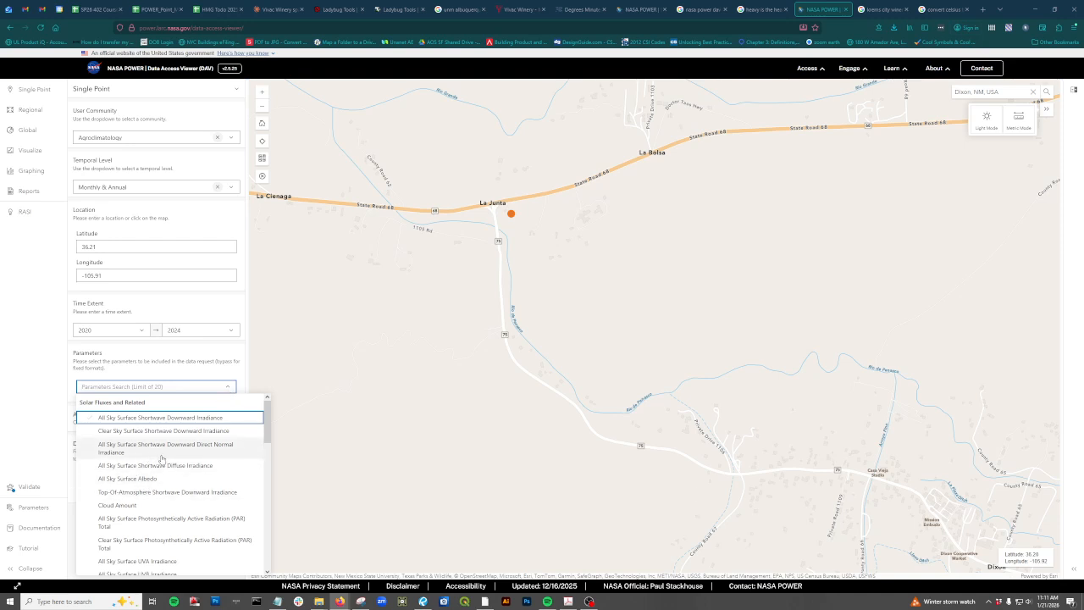
scroll(161, 458, "down", 3)
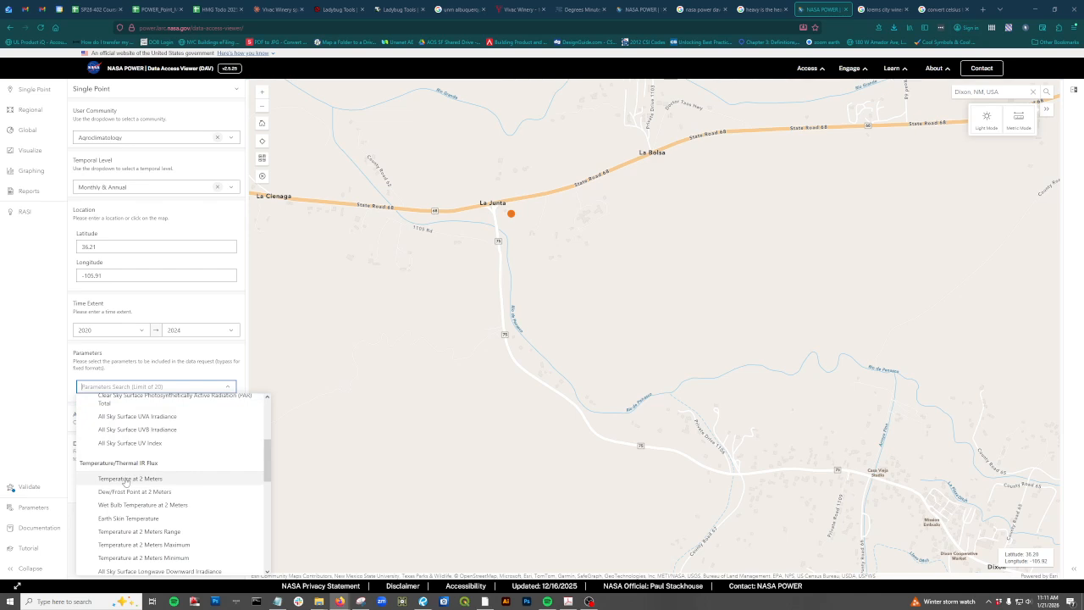
left_click(126, 479)
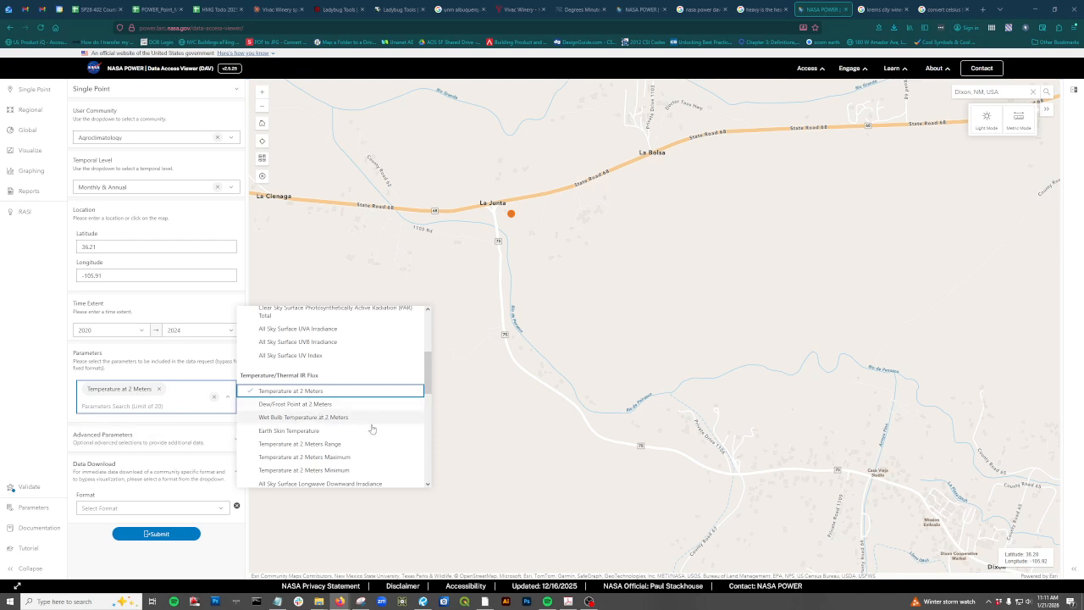
left_click(318, 461)
left_click(322, 476)
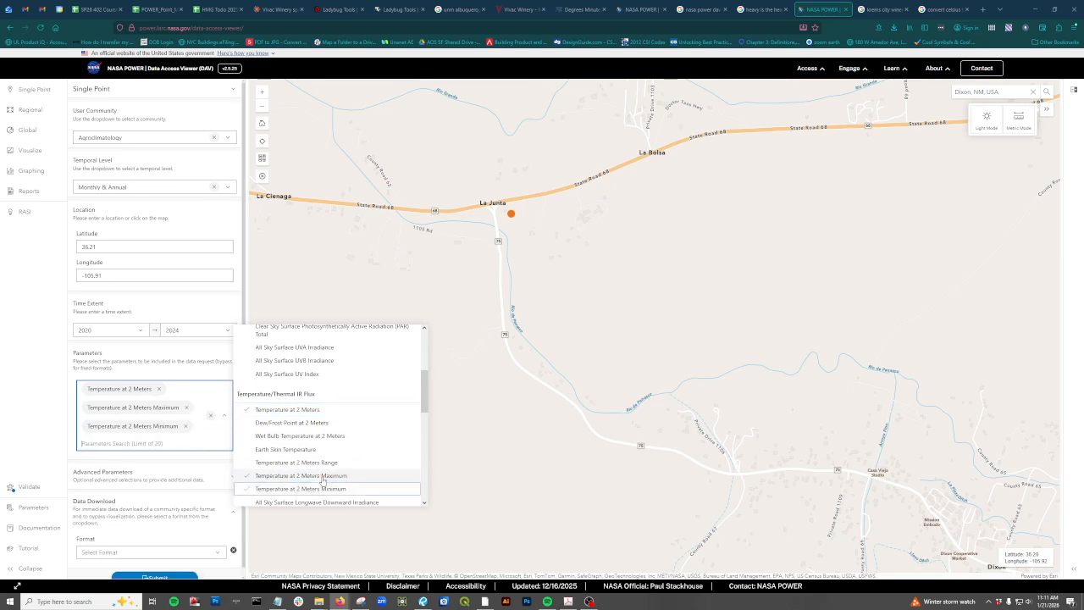
Step: Add Relative Humidity at 2 Meters and Precipitation Average to the request's parameters
scroll(346, 428, "down", 1)
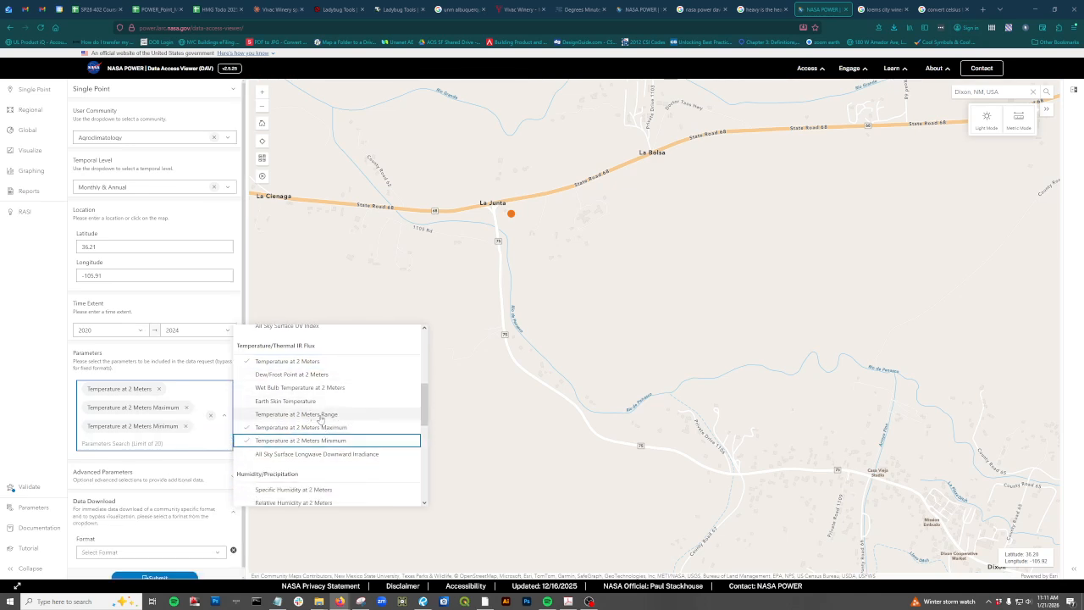
scroll(326, 397, "down", 1)
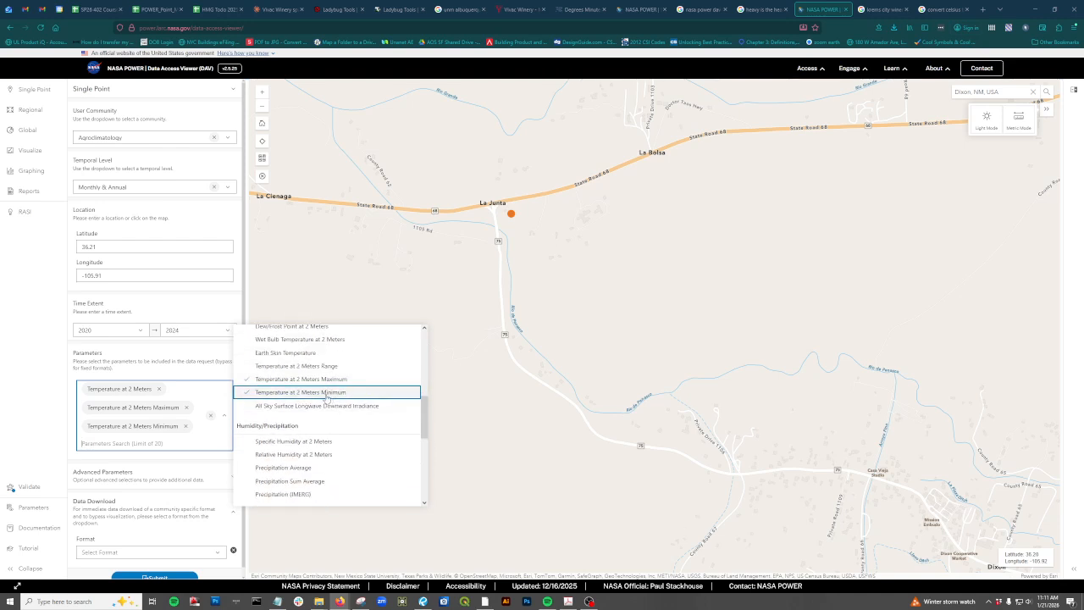
left_click(273, 455)
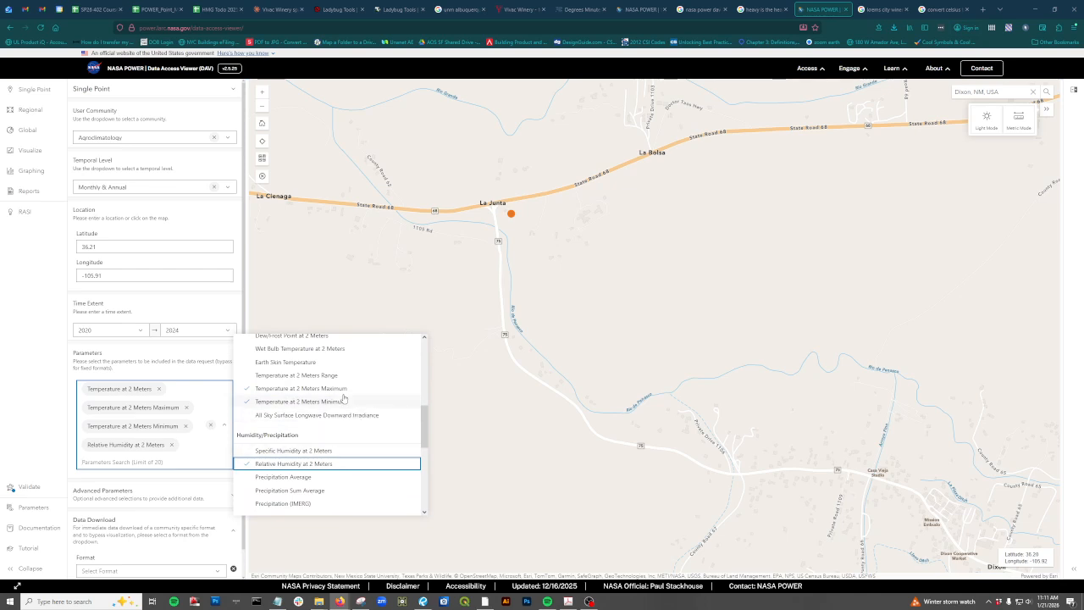
scroll(345, 398, "down", 1)
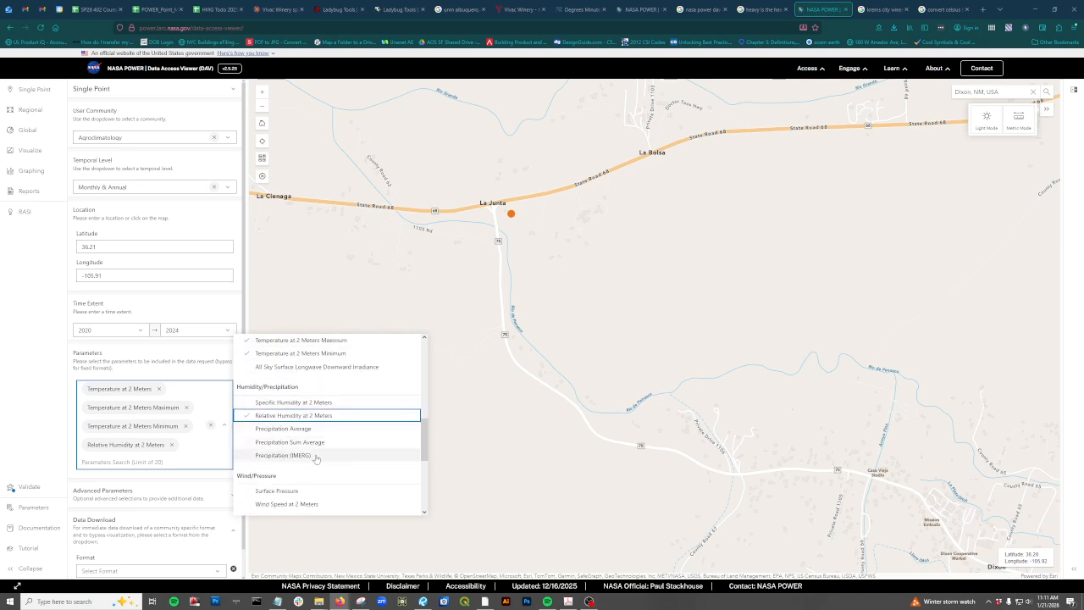
left_click(294, 434)
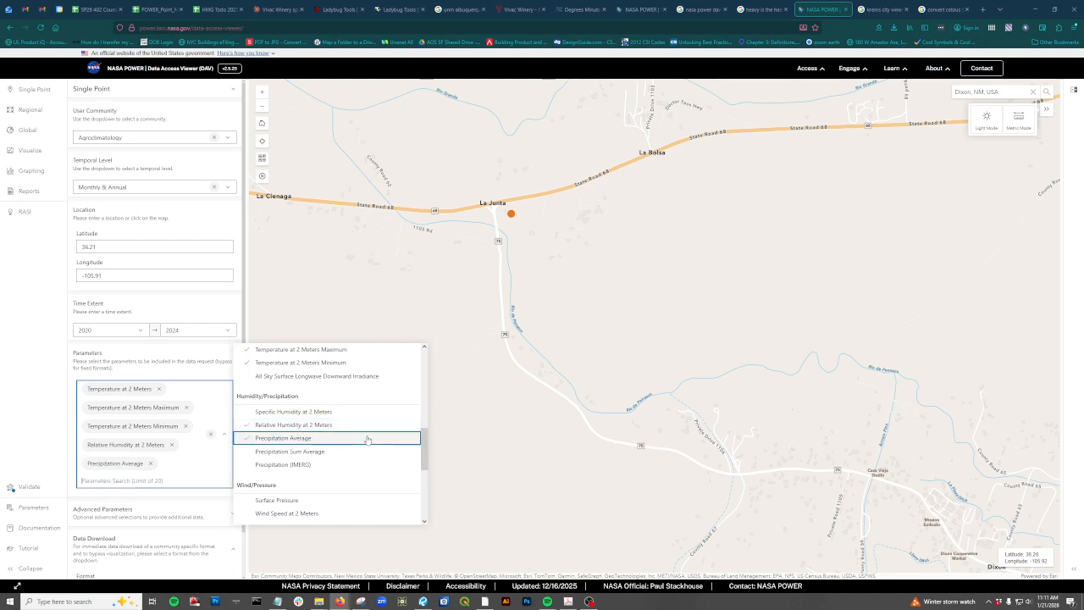
scroll(354, 410, "down", 4)
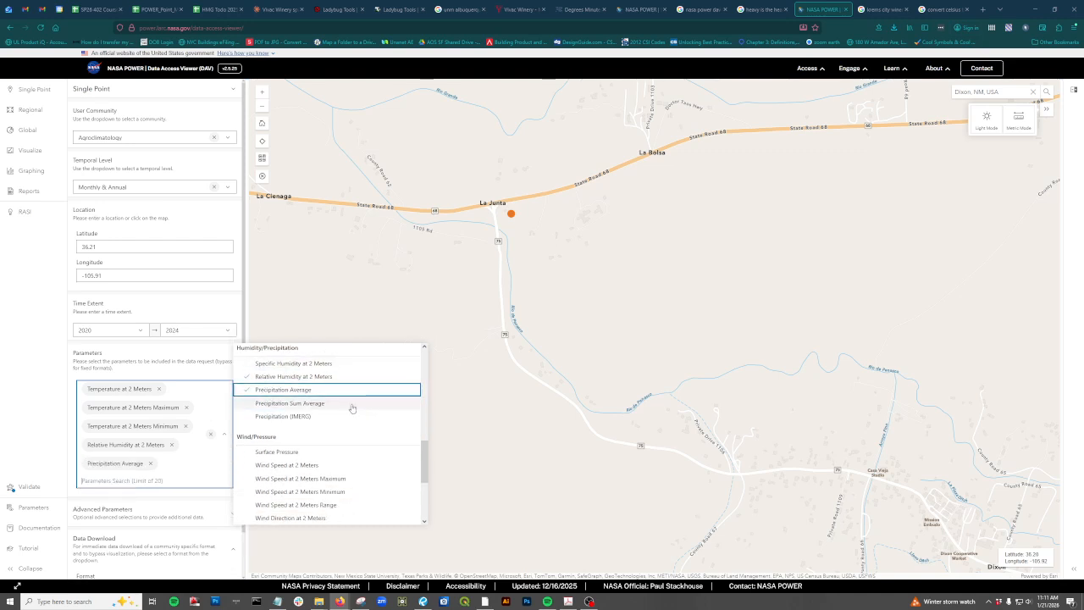
scroll(346, 400, "down", 1)
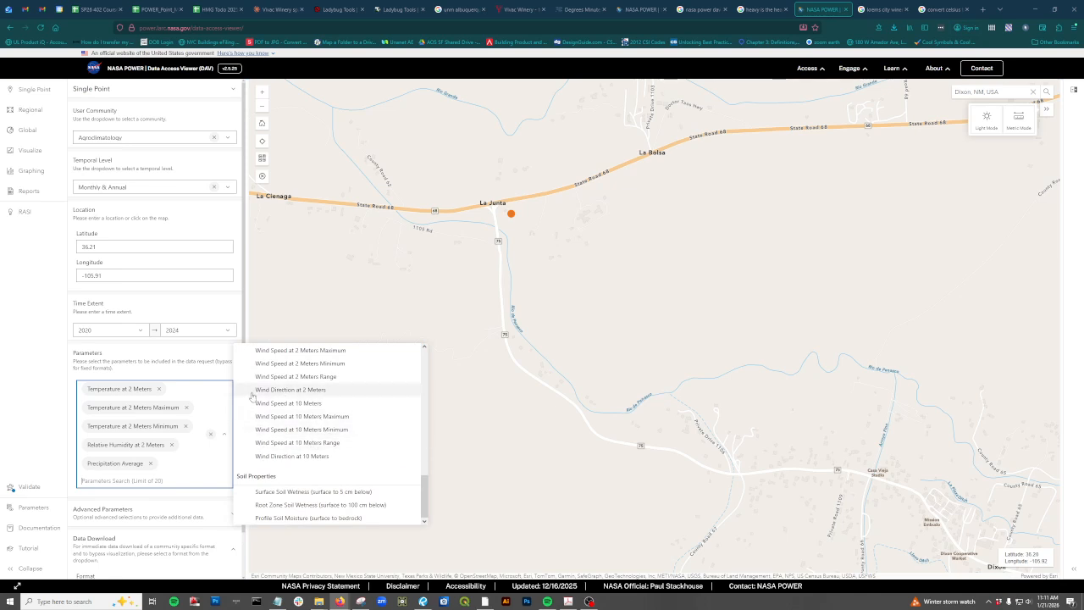
scroll(302, 433, "up", 1)
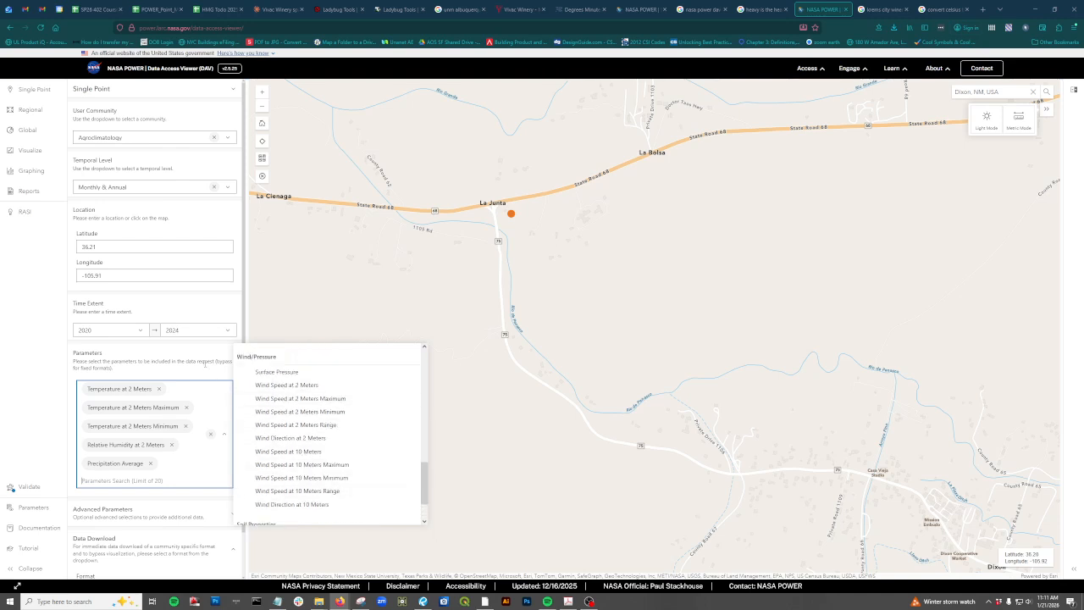
left_click(209, 370)
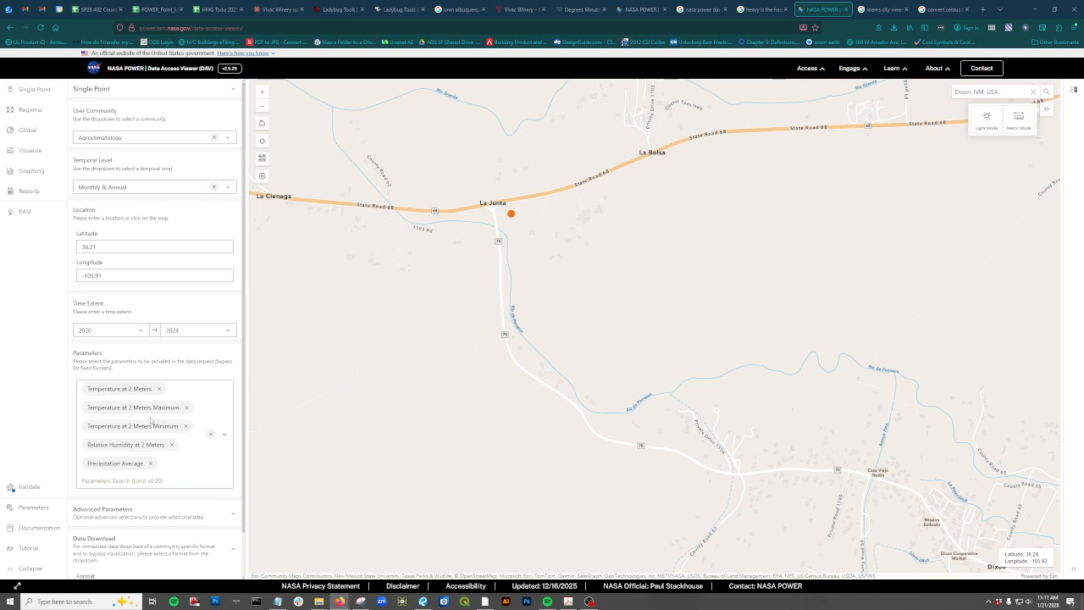
Step: Set the download format to CSV and submit the data request
scroll(155, 409, "down", 1)
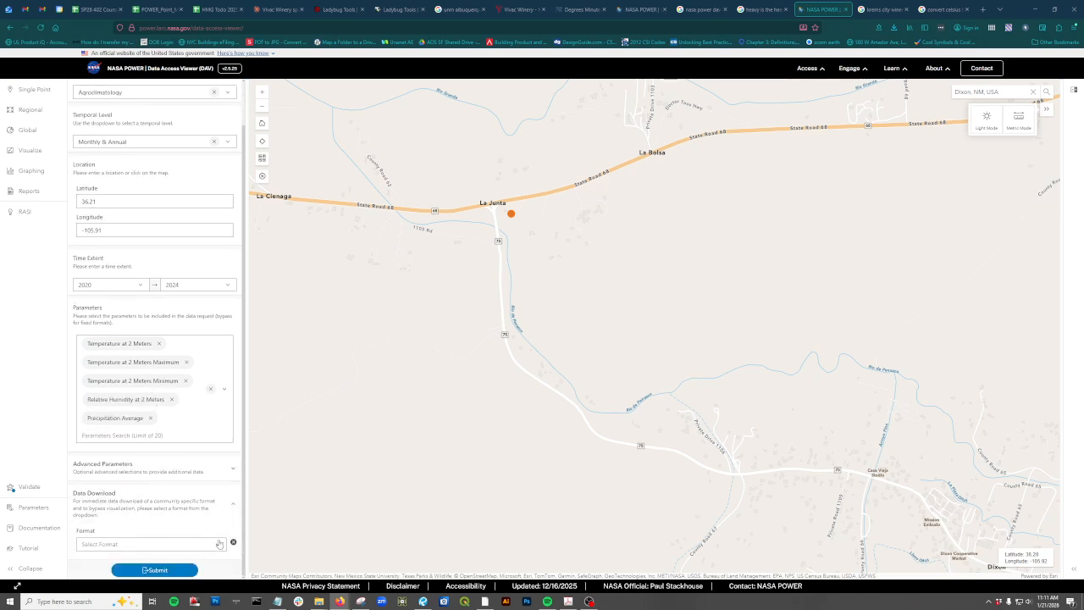
left_click(185, 540)
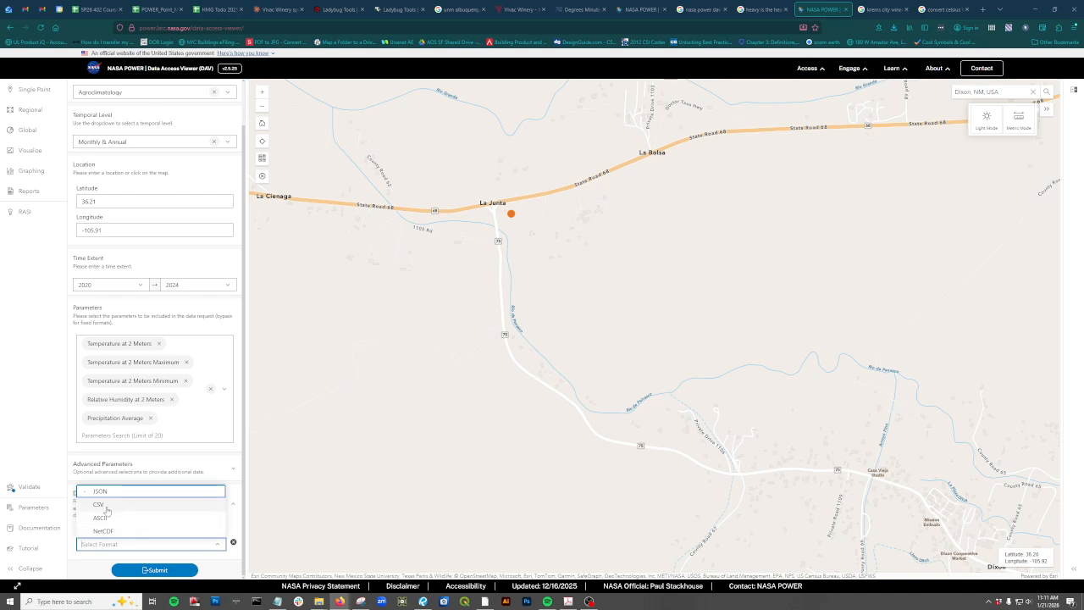
left_click(108, 505)
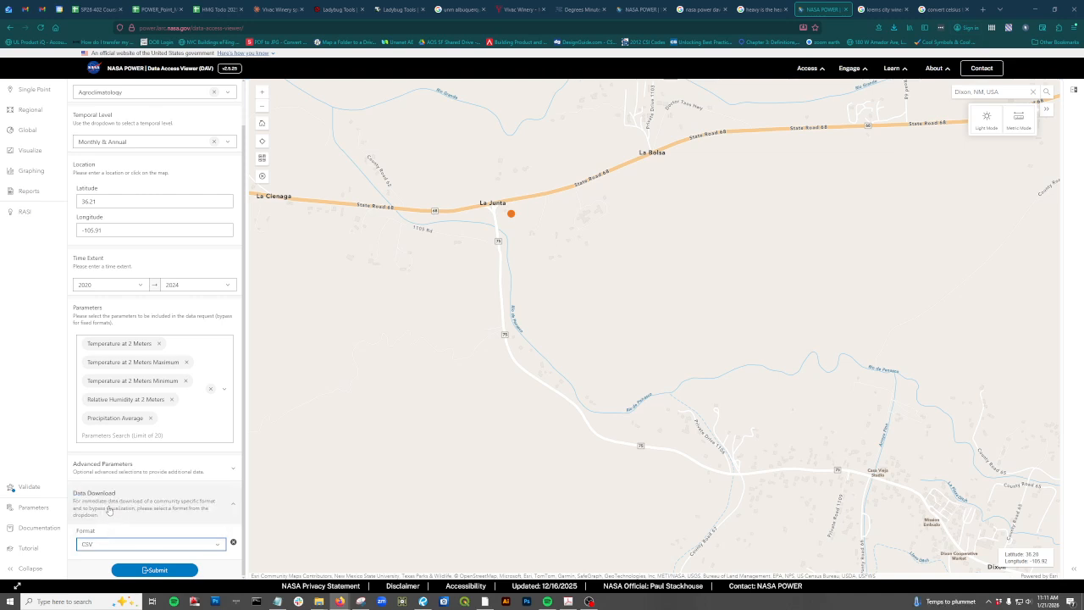
left_click(163, 571)
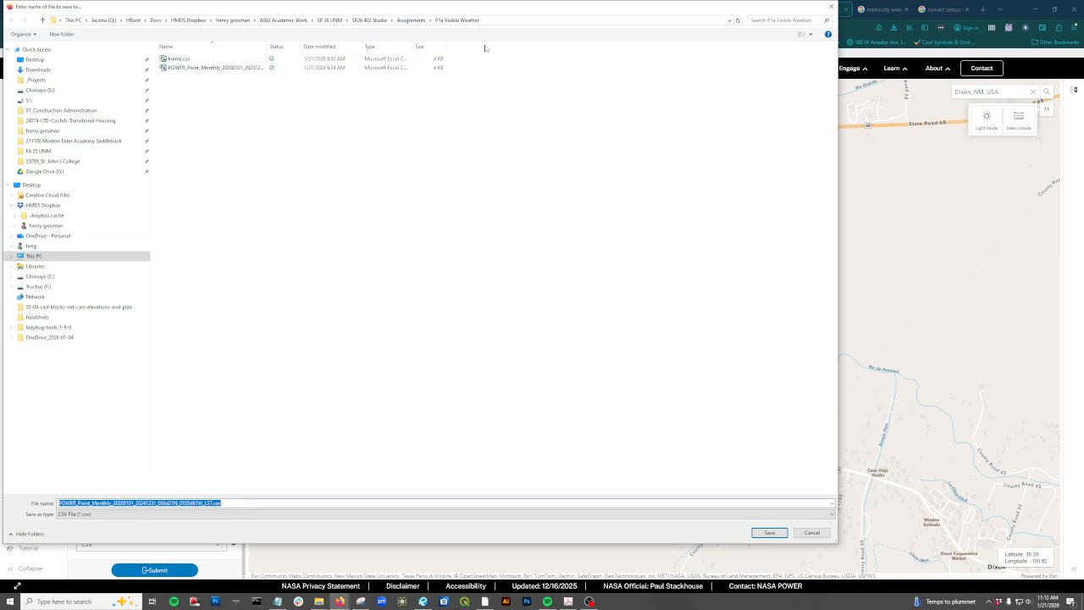
Step: Save the downloaded CSV file as "dixon data" in the P1a Visible Weather folder
left_click(236, 502)
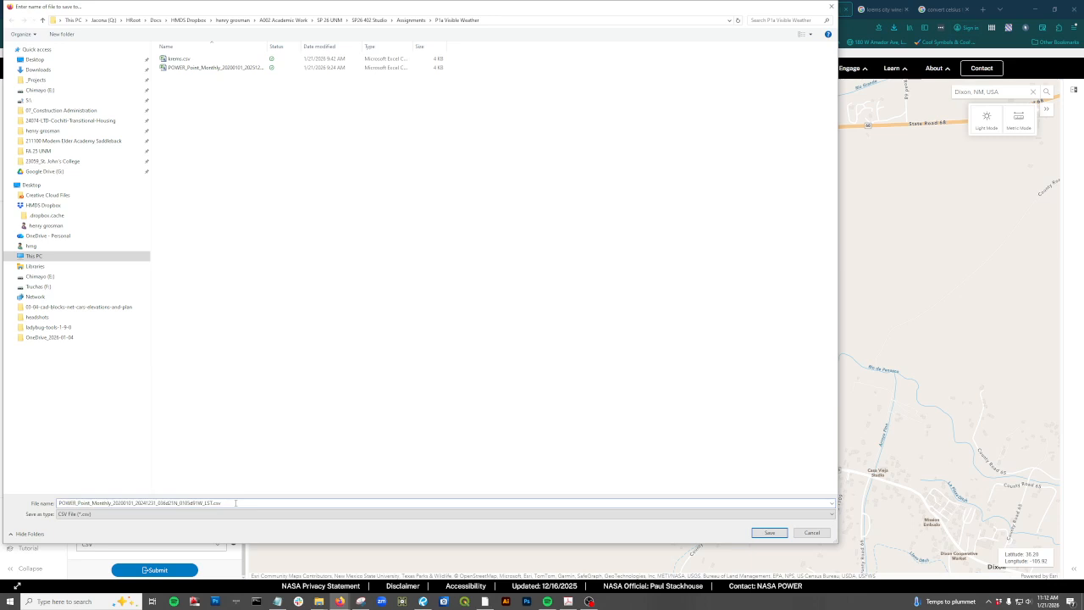
left_click_drag(232, 502, 49, 503)
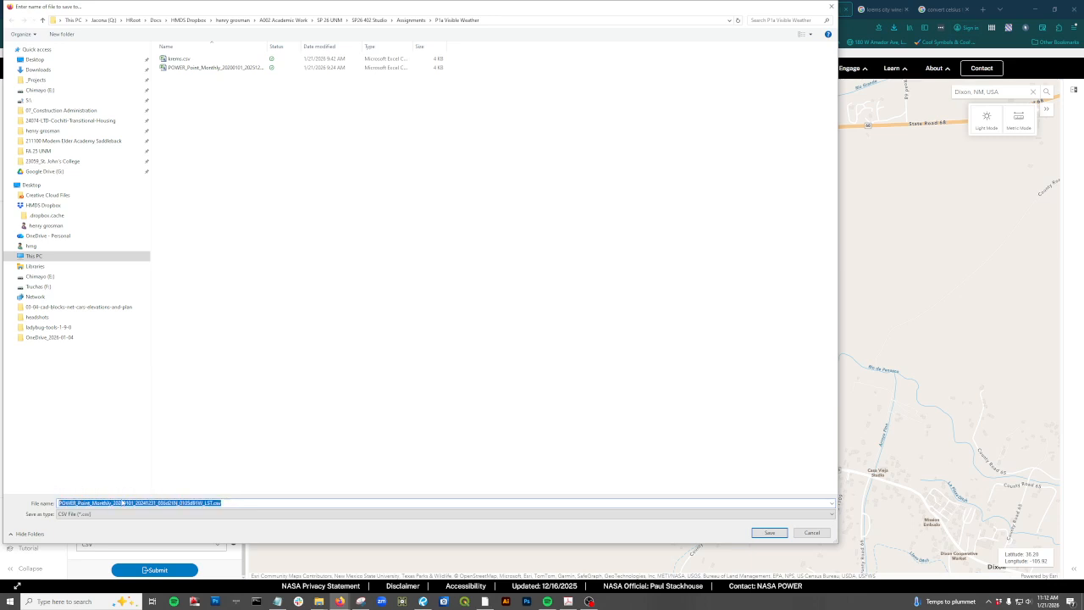
type("dixon data")
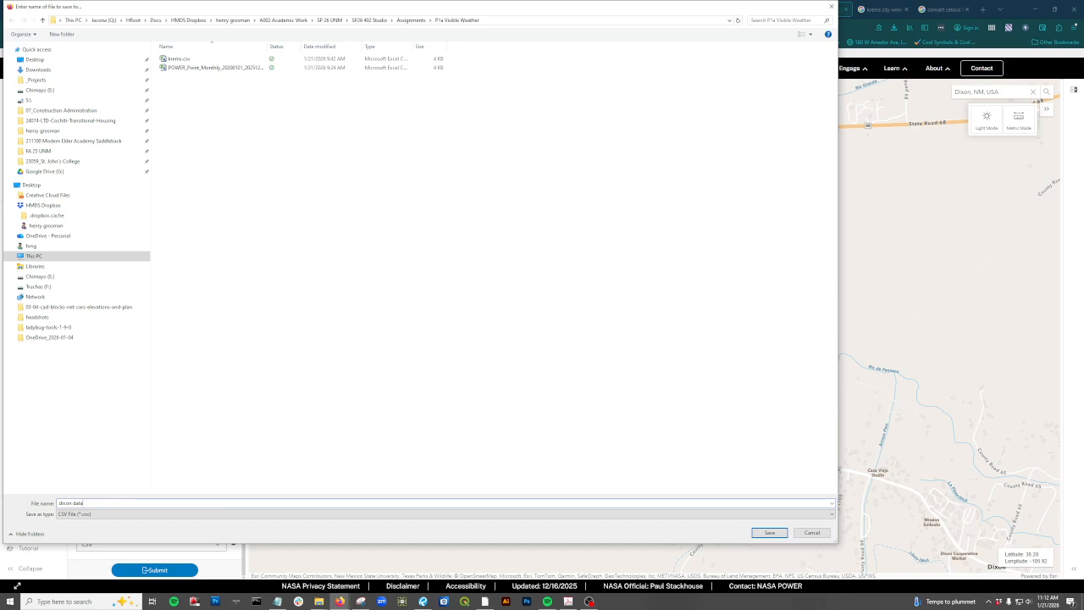
key("Return")
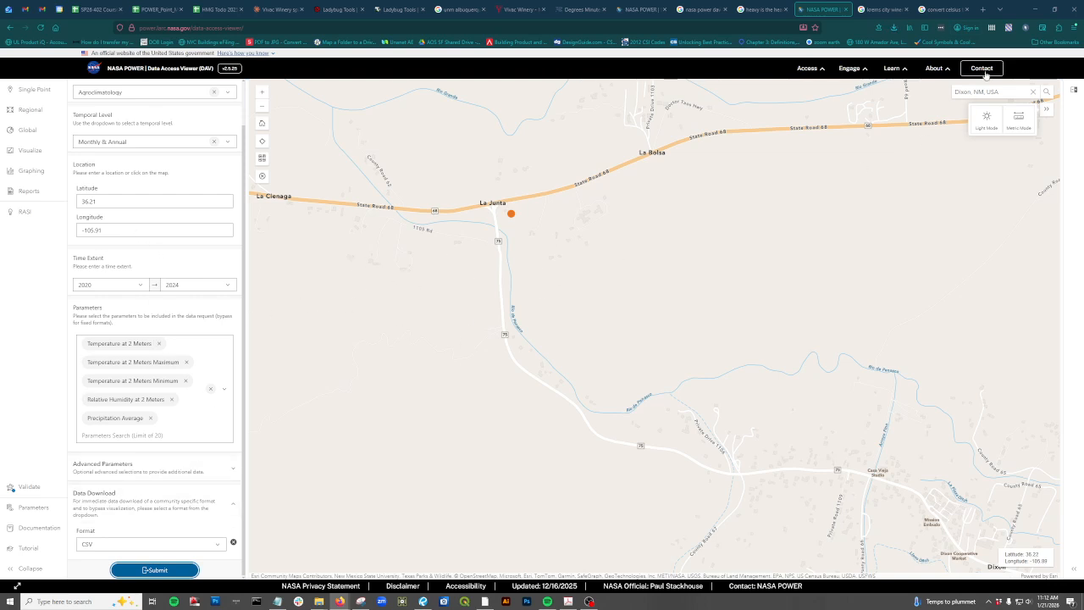
Step: Search the map for "krems an der donau", go to the matching place in Niederösterreich and dismiss its search result popup
triple_click(1008, 93)
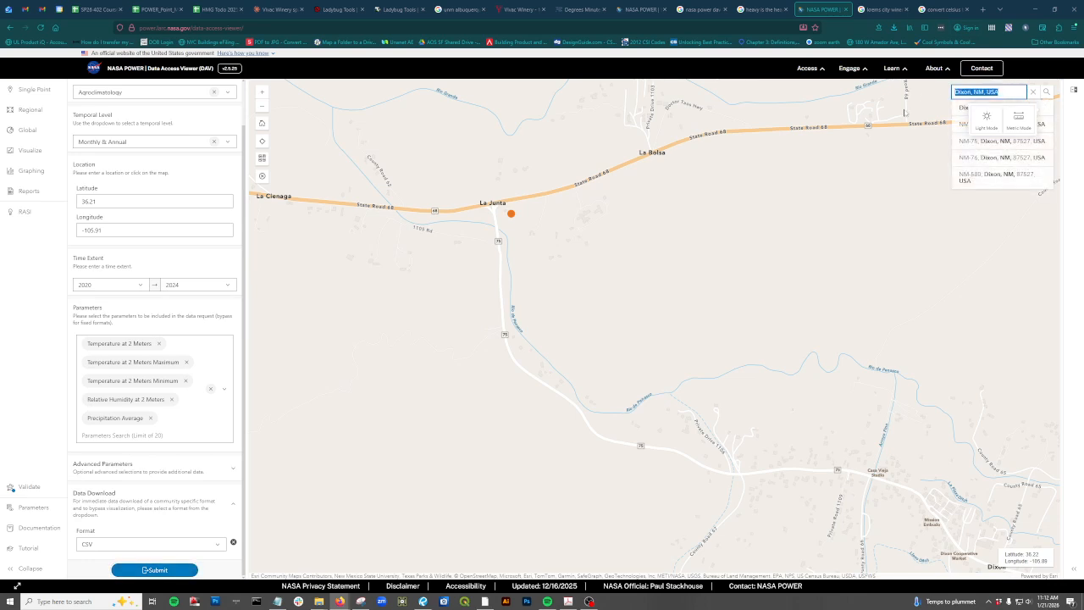
type("krem")
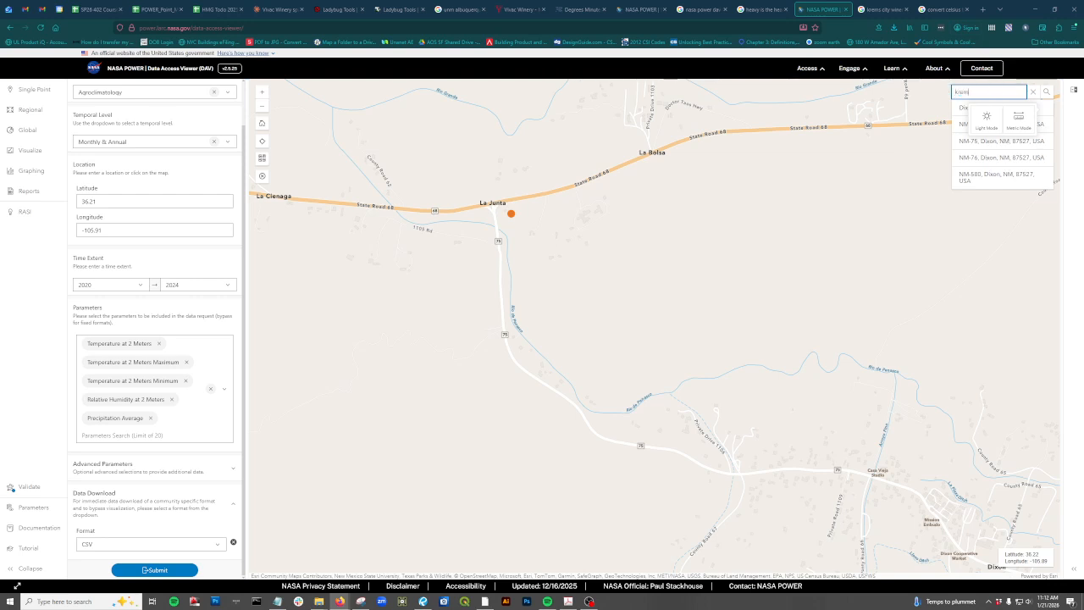
type("s an")
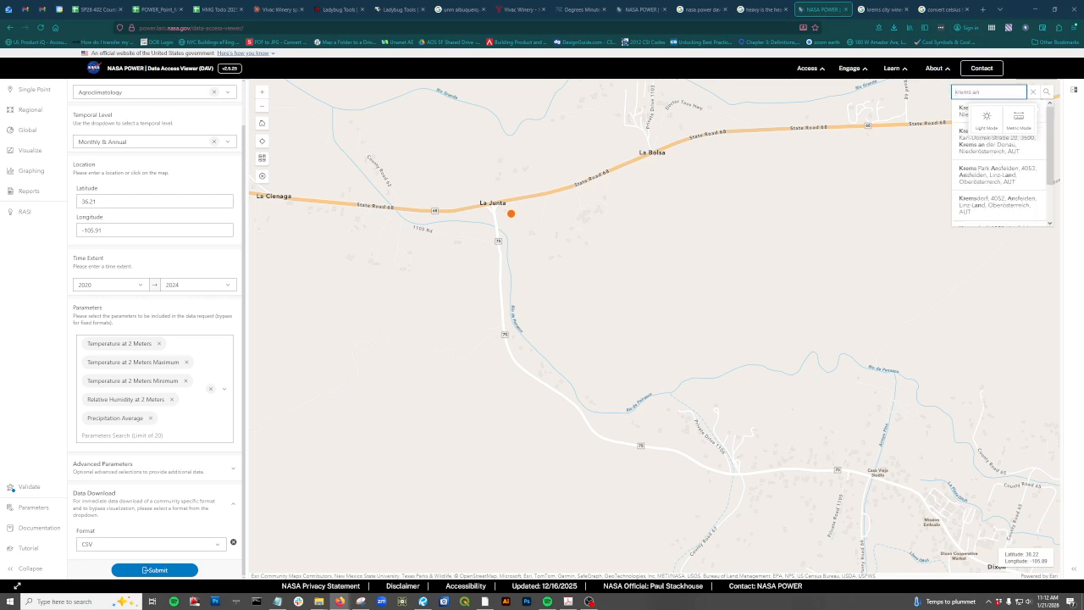
type(" der donau")
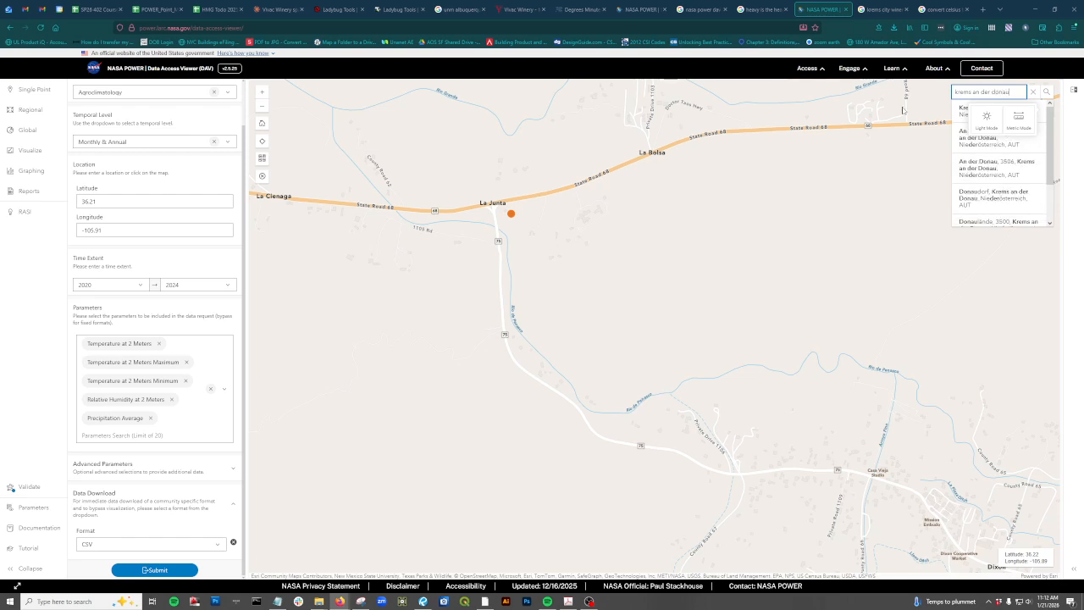
left_click(962, 113)
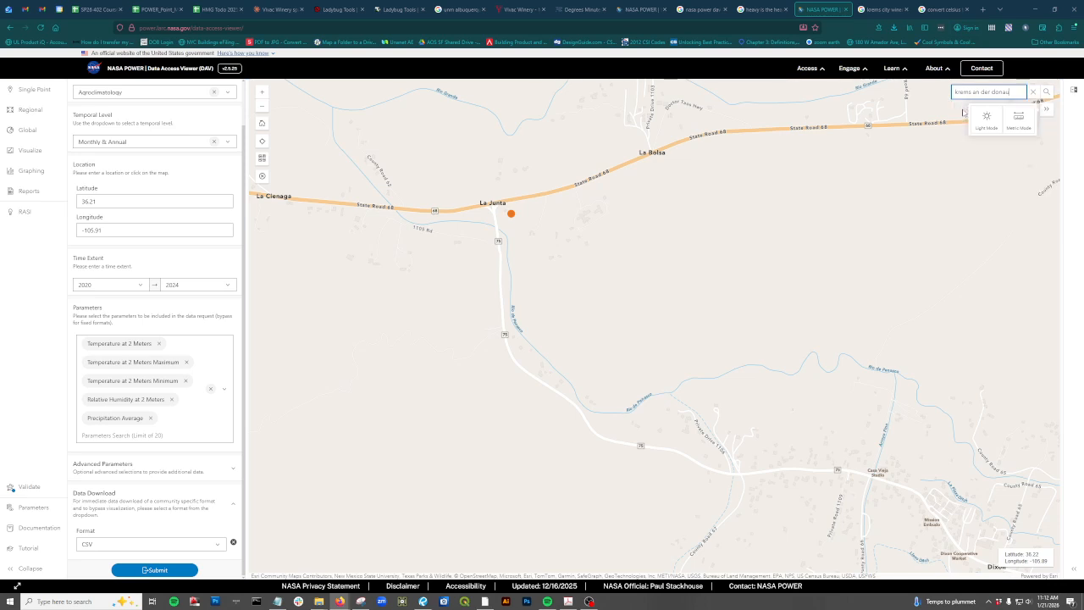
scroll(655, 337, "up", 1)
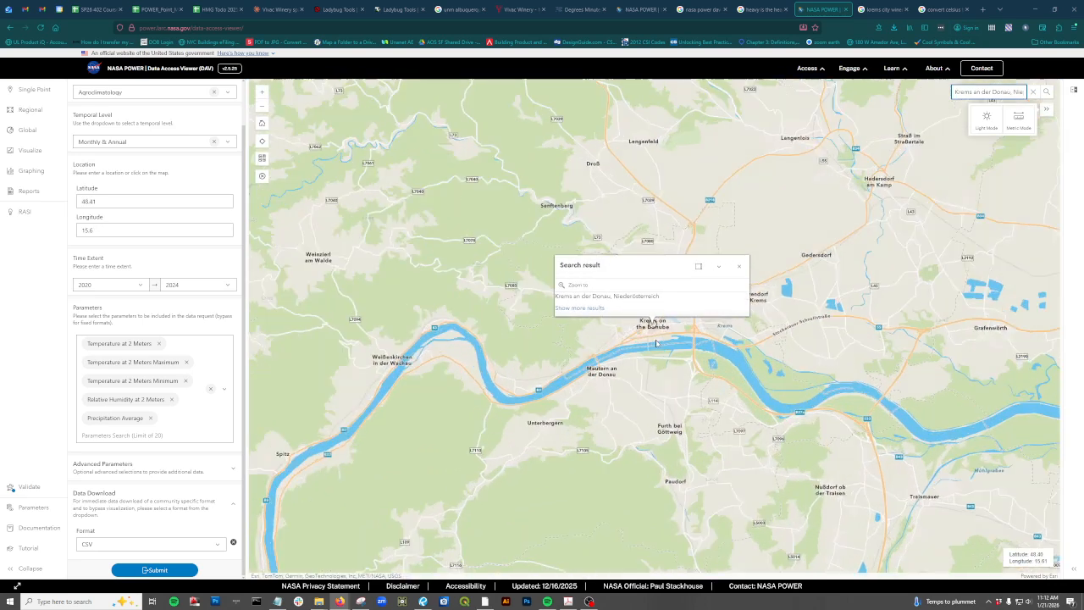
left_click(739, 266)
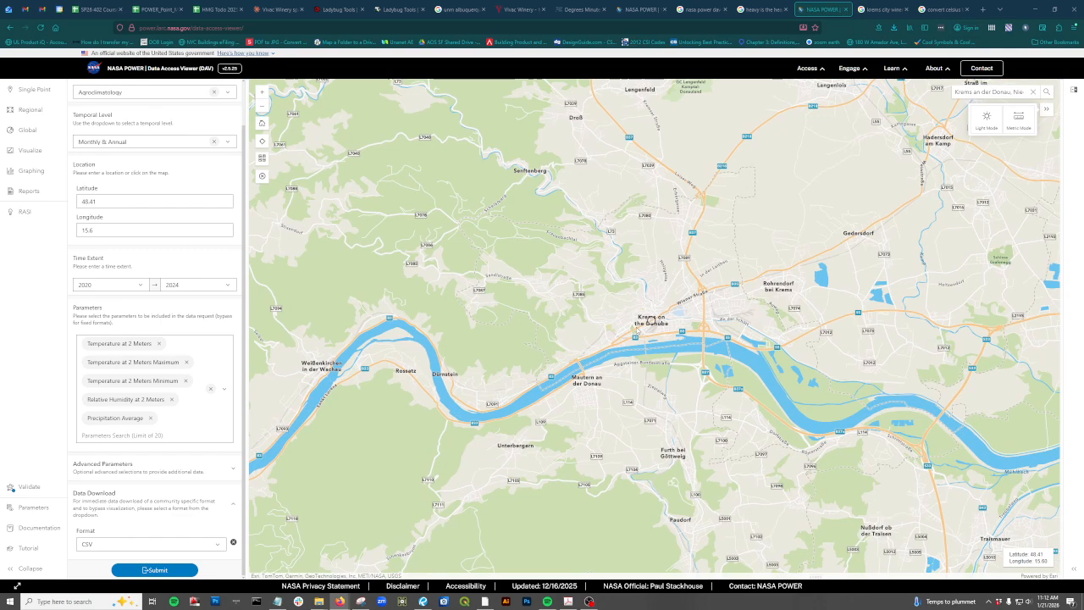
Step: Set the request location to a map point just north of Stein an der Donau, at about latitude 48.4, longitude 15.58
scroll(641, 331, "up", 2)
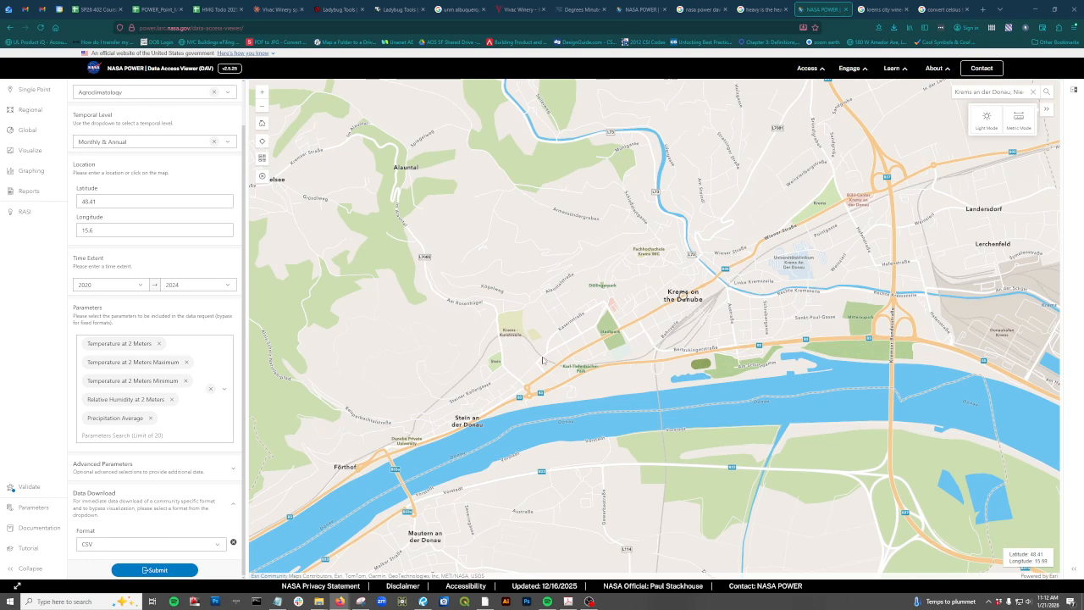
scroll(523, 358, "up", 1)
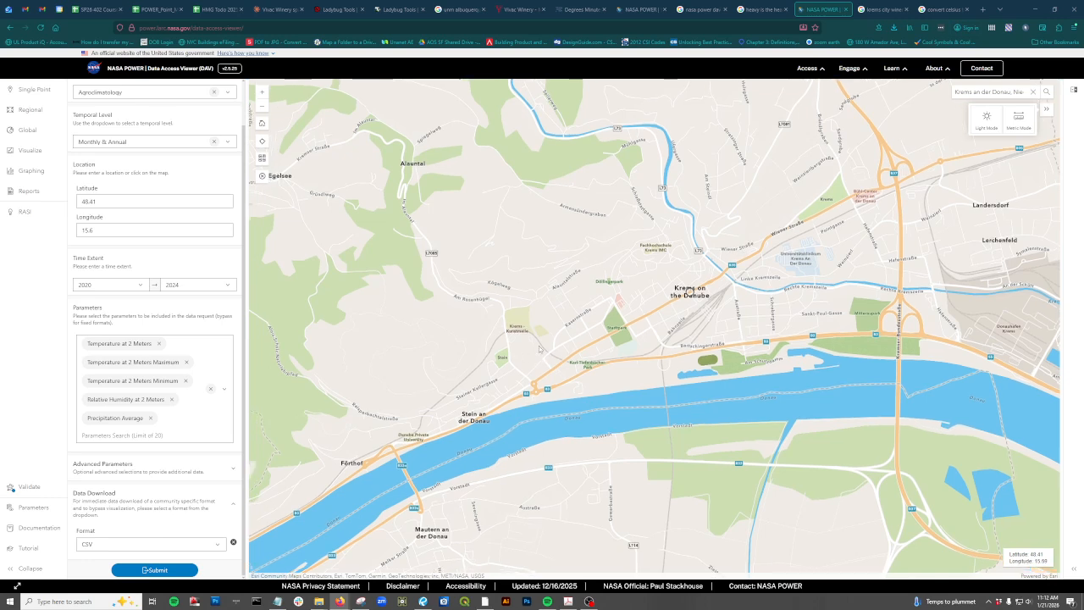
scroll(620, 321, "up", 1)
scroll(621, 321, "up", 1)
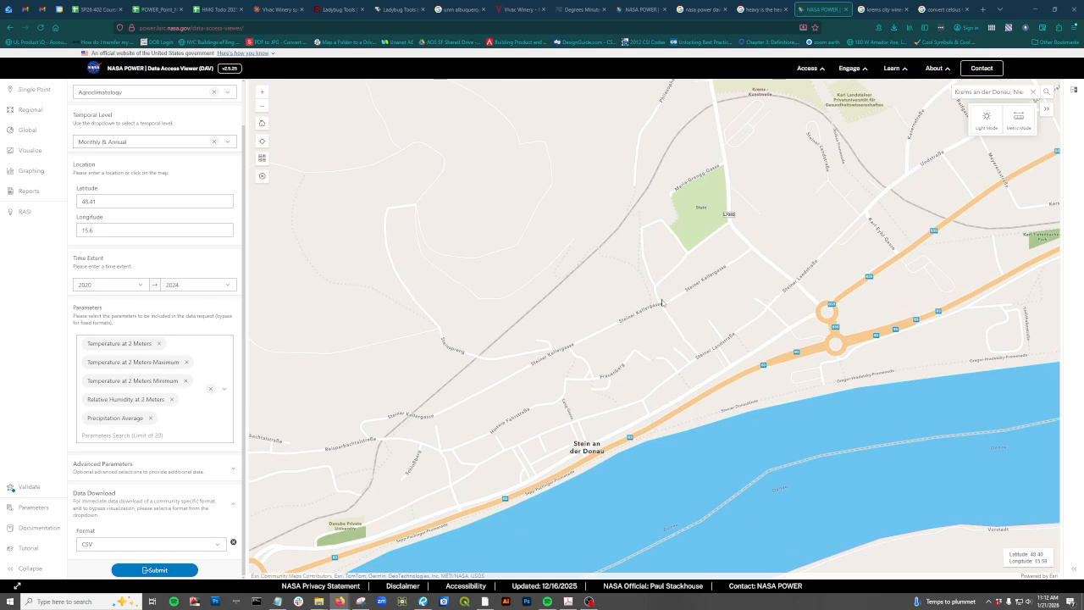
left_click(614, 282)
Step: Submit the data request and save the CSV file as "krems data" in the P1a Visible Weather folder
left_click(155, 572)
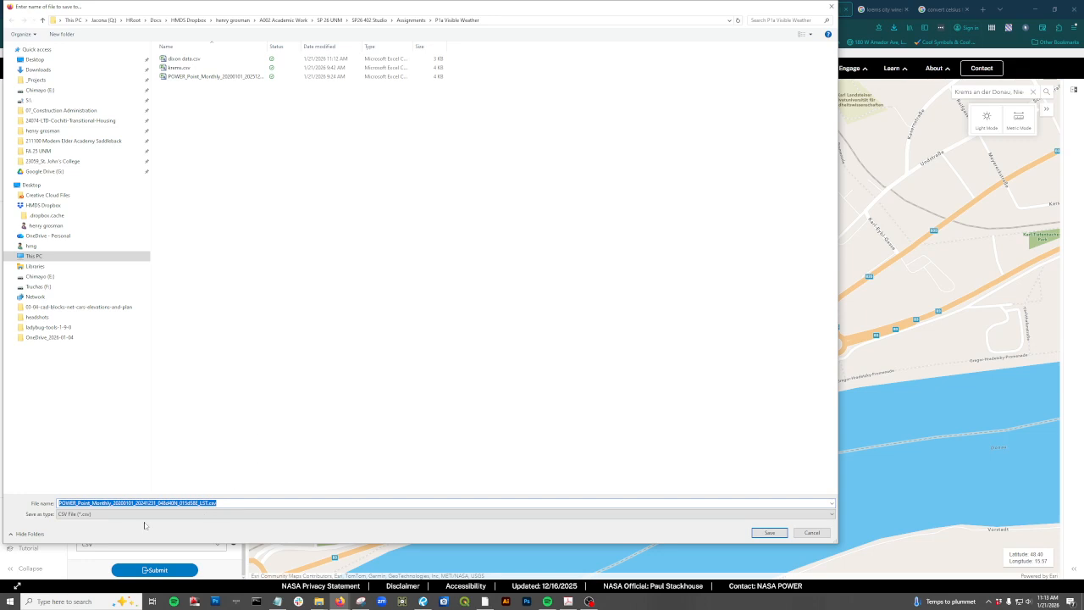
type("krems data")
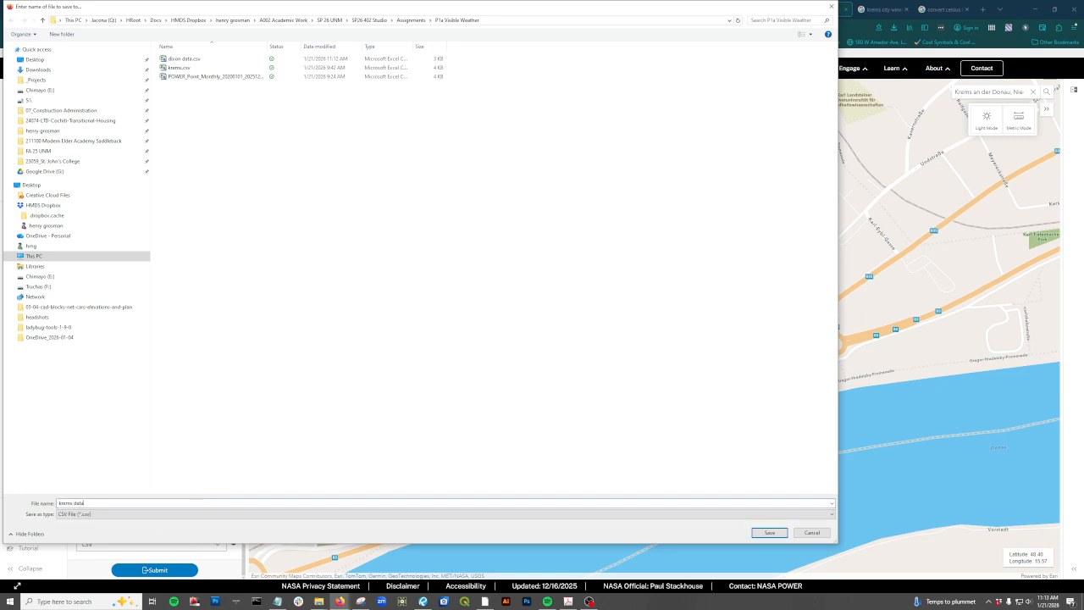
left_click(768, 533)
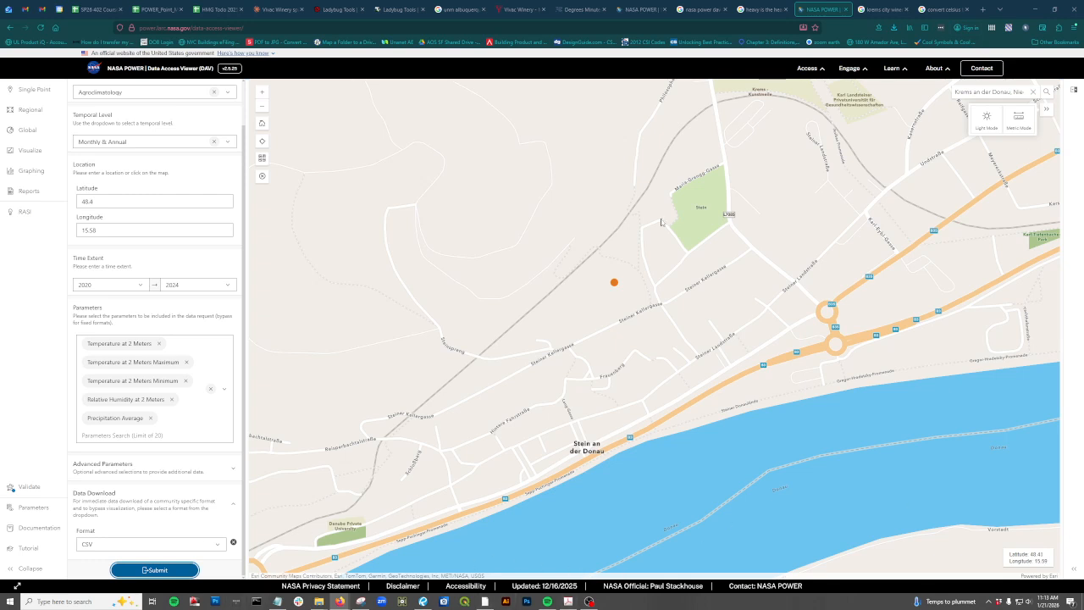
Step: Switch to Notepad and open dixon data.csv from the P1a Visible Weather folder, showing all file types
left_click(279, 603)
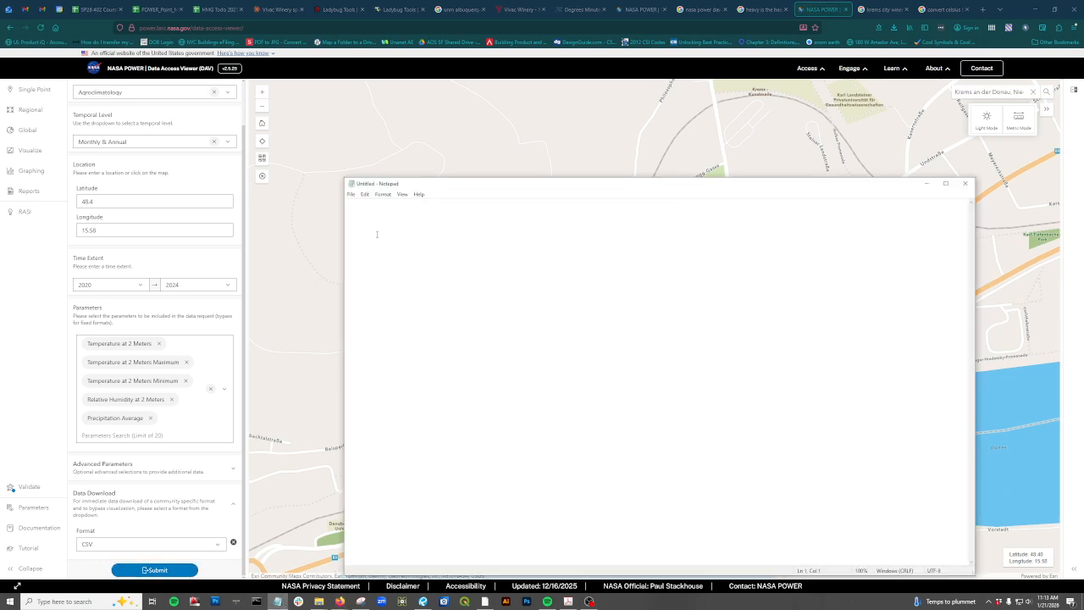
left_click(351, 195)
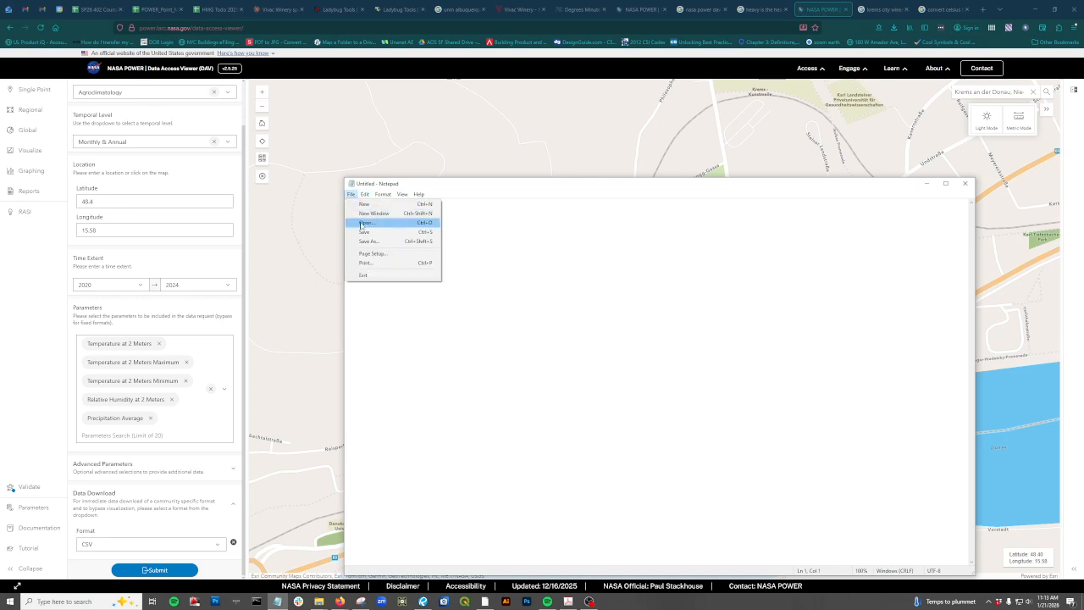
left_click(365, 223)
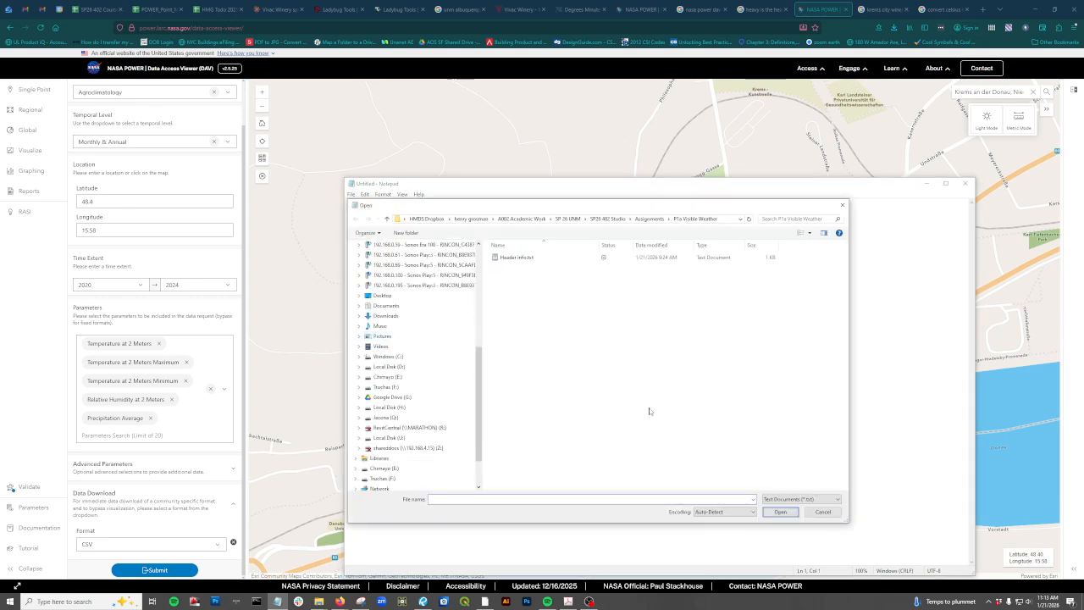
left_click(793, 500)
left_click(784, 514)
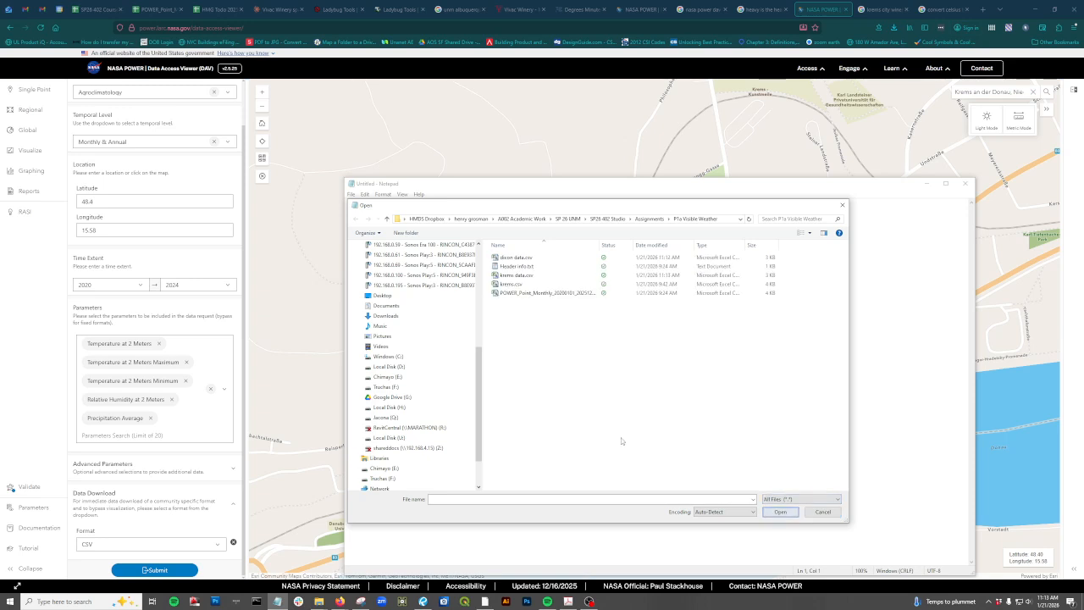
left_click(518, 257)
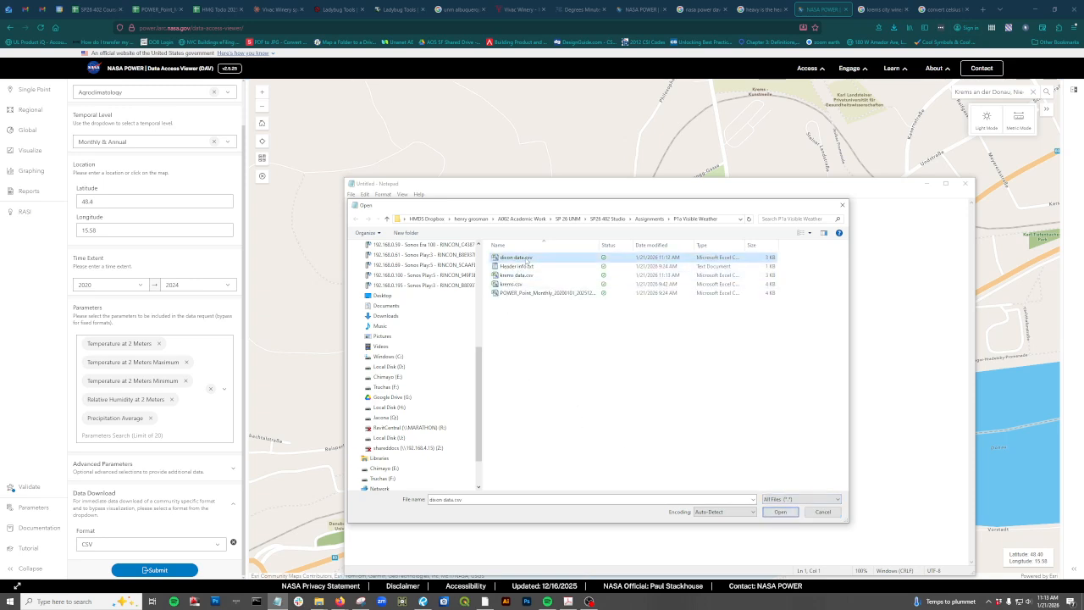
left_click(780, 513)
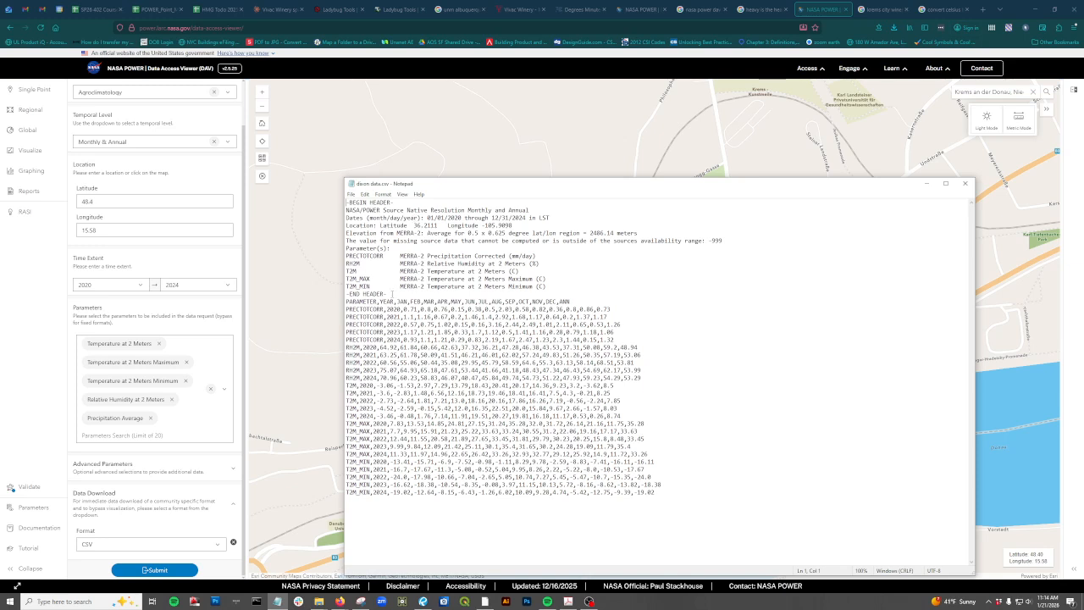
Step: Cut the block from BEGIN HEADER to END HEADER out of dixon data.csv and paste it into a new Notepad document
left_click_drag(392, 294, 319, 195)
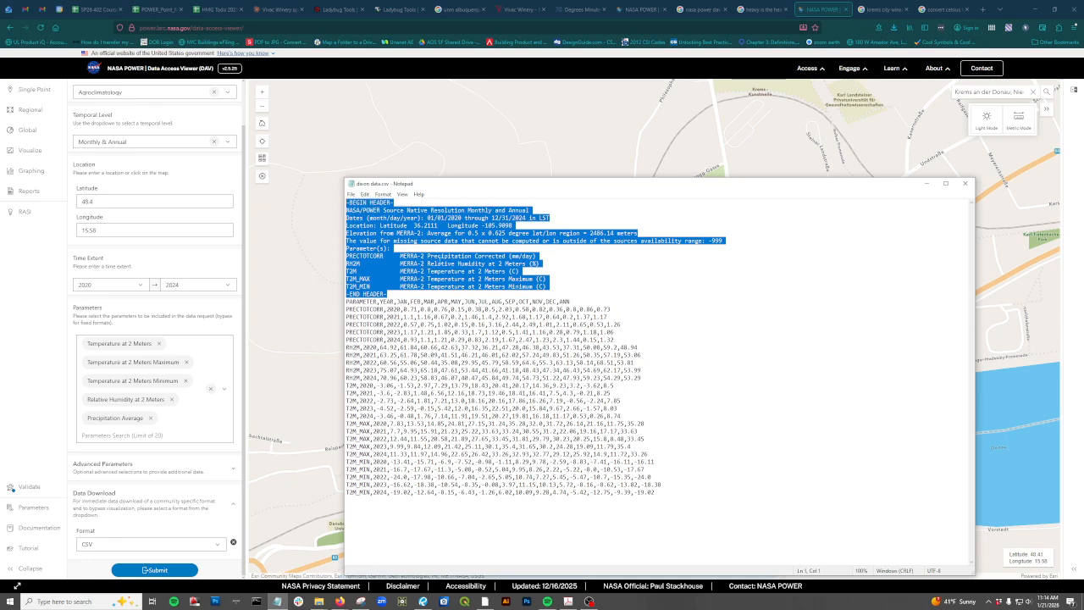
key("BackSpace")
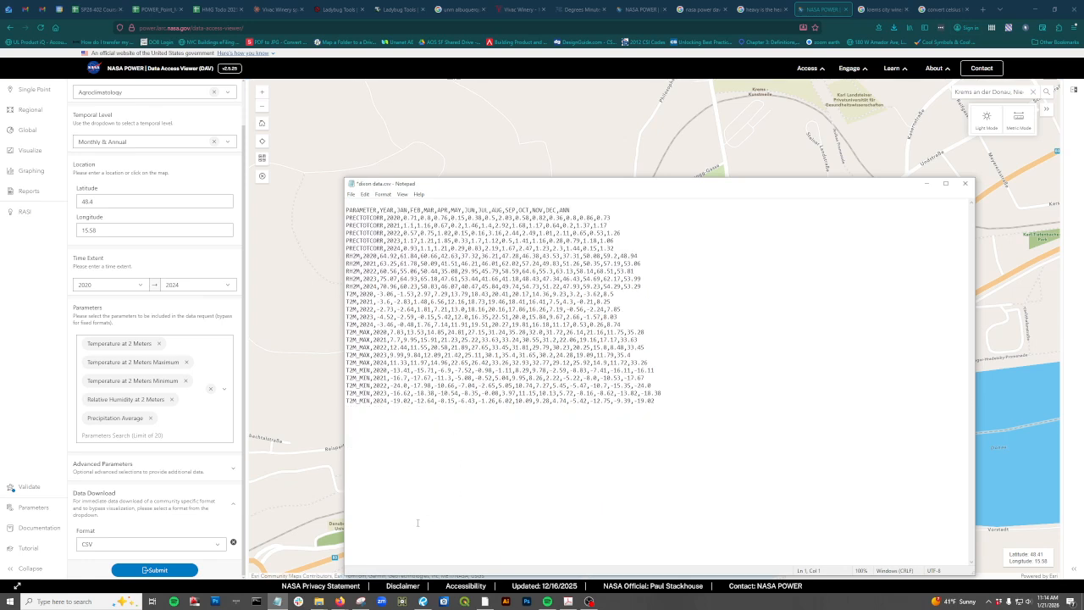
left_click(277, 603)
left_click(278, 602)
right_click(278, 603)
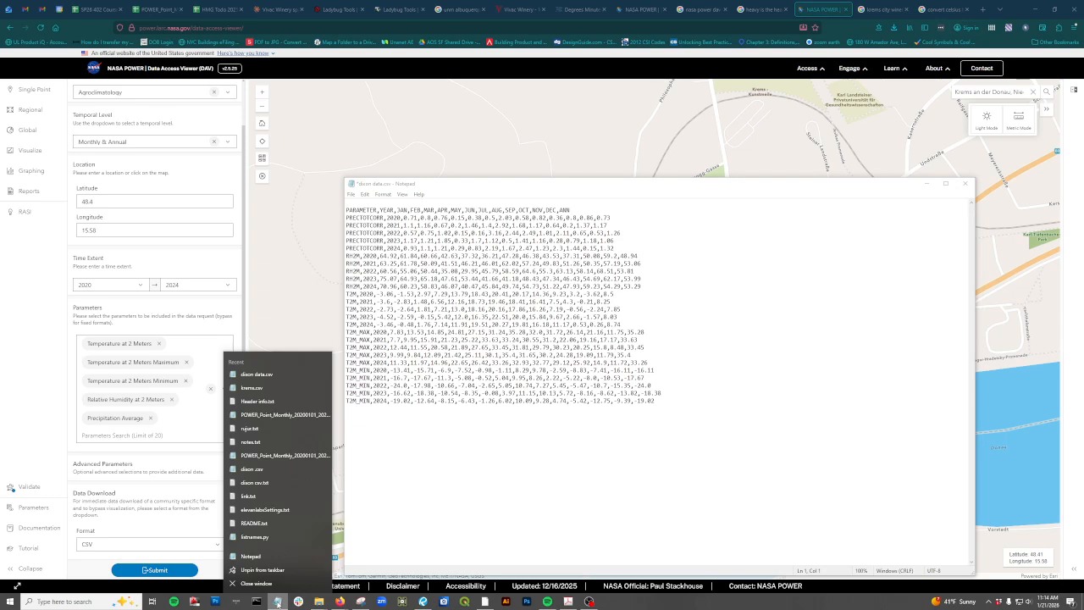
left_click(250, 555)
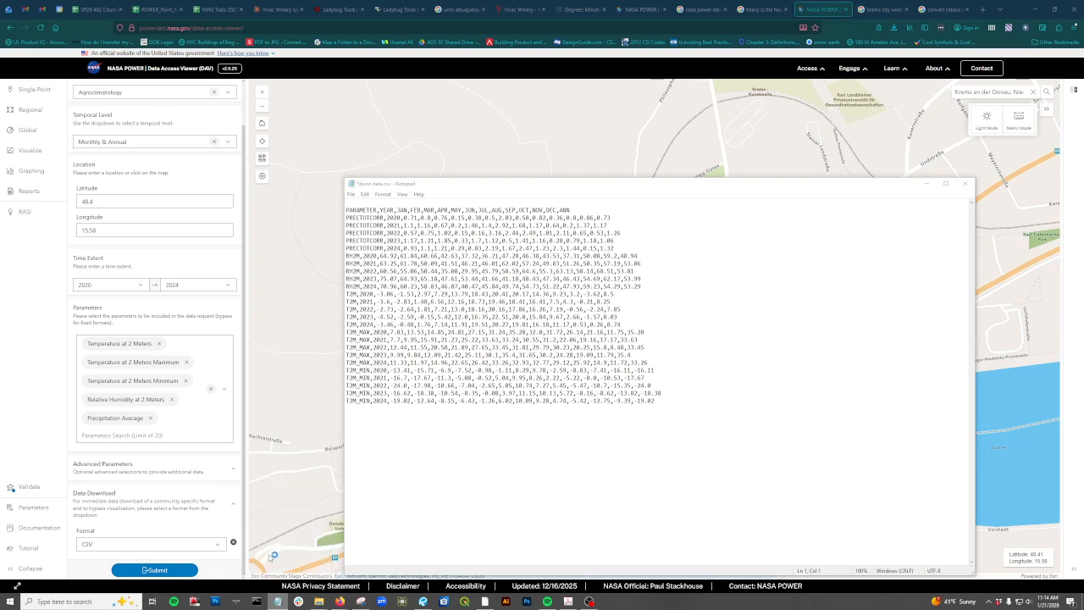
key("ctrl+v")
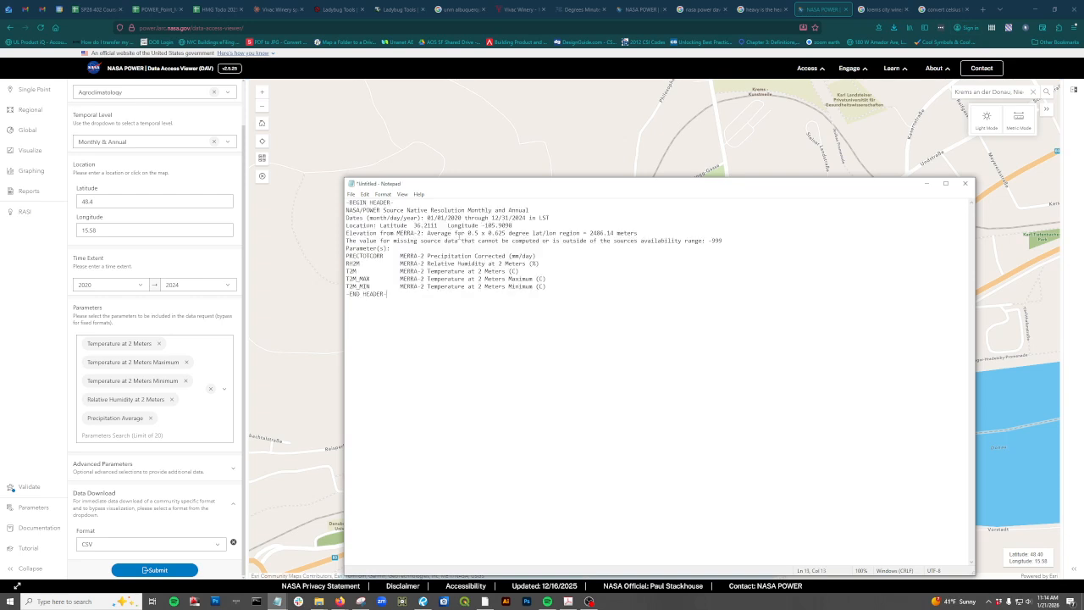
Step: Save the pasted header text as "data info" in the P1a Visible Weather folder
left_click(346, 195)
left_click(377, 246)
type("di")
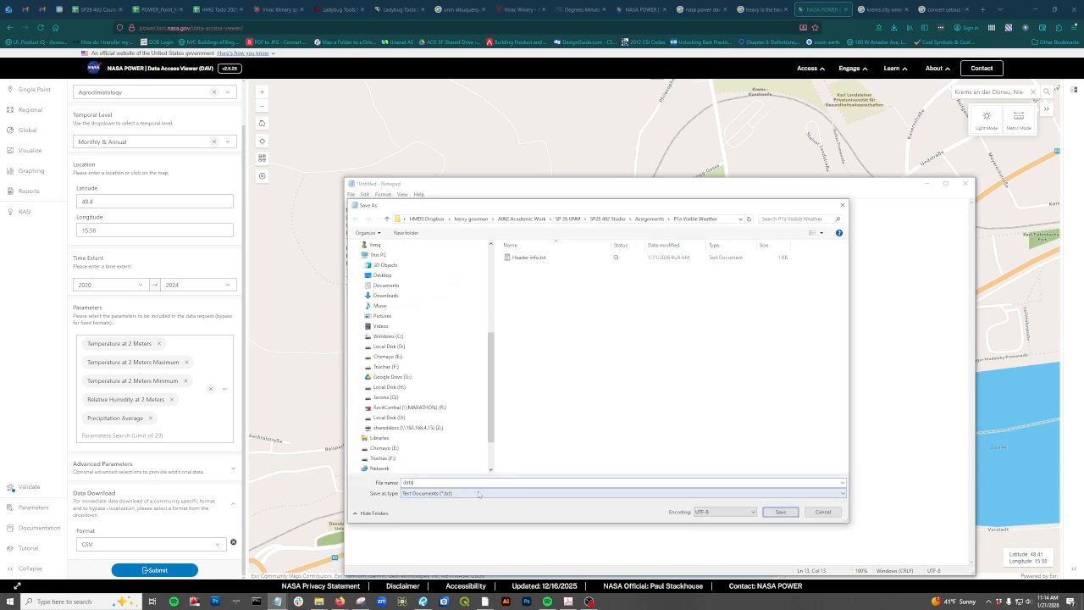
type("info")
key("Return")
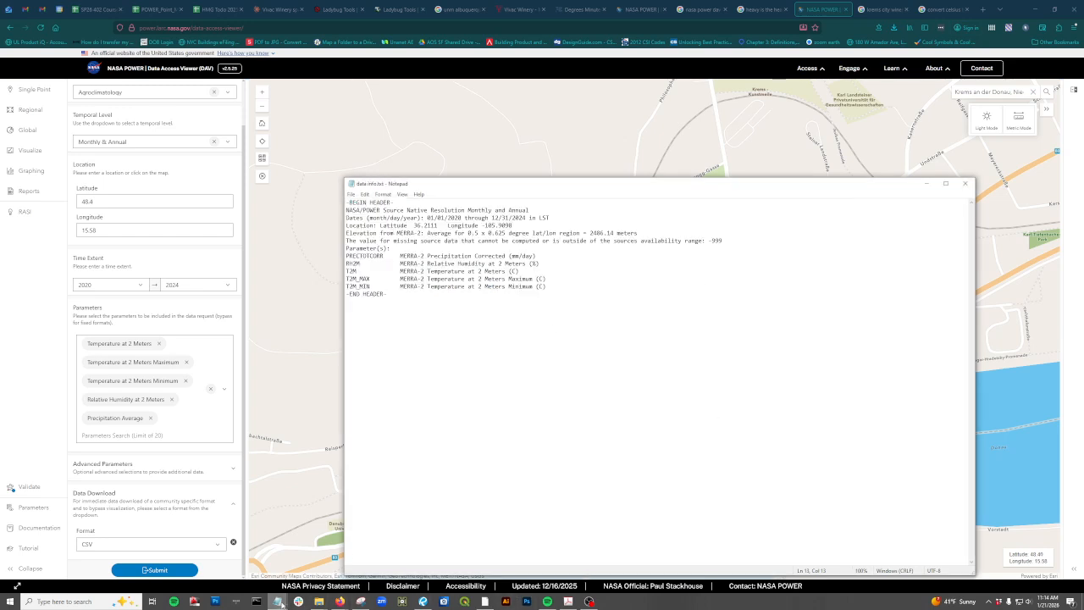
Step: Return to dixon data.csv, remove the empty first line above the column names and save the file
mouse_move(280, 603)
left_click(319, 559)
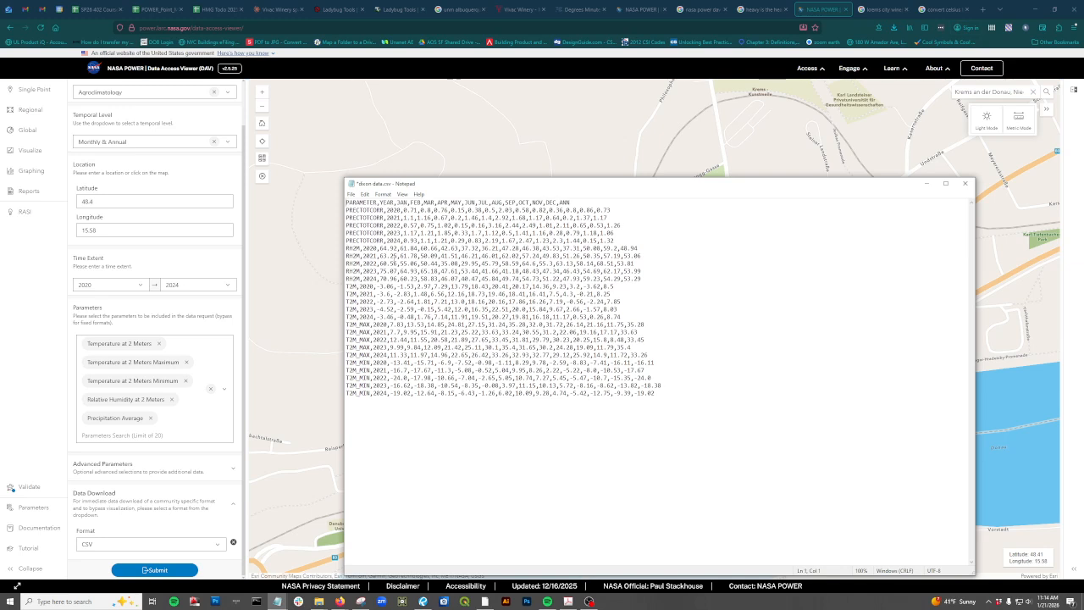
key("ctrl+s")
Step: Open krems data.csv from the P1a Visible Weather folder, showing all file types
left_click(357, 195)
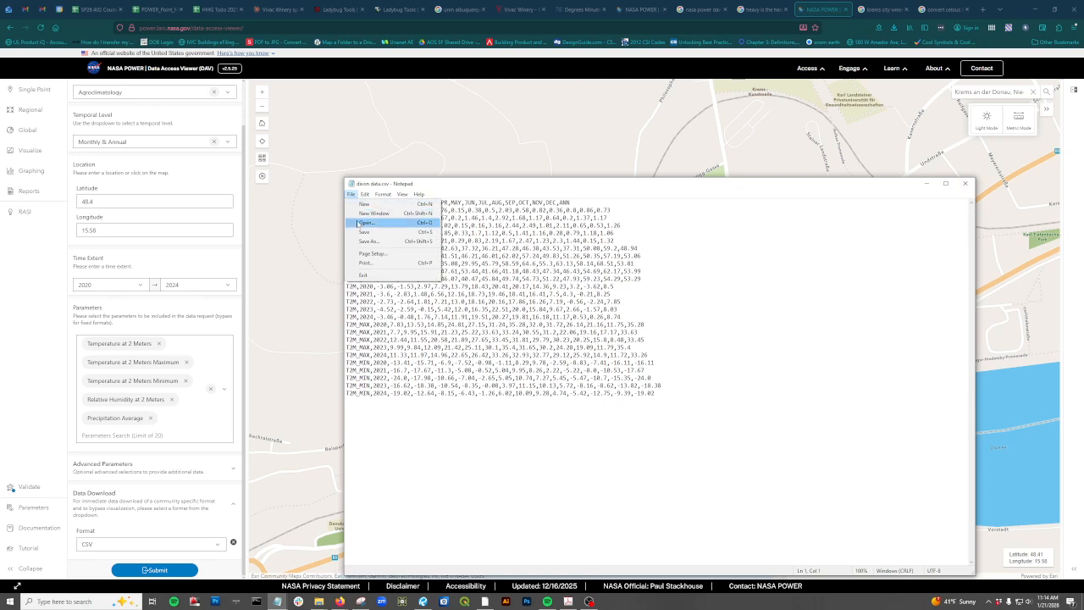
left_click(357, 225)
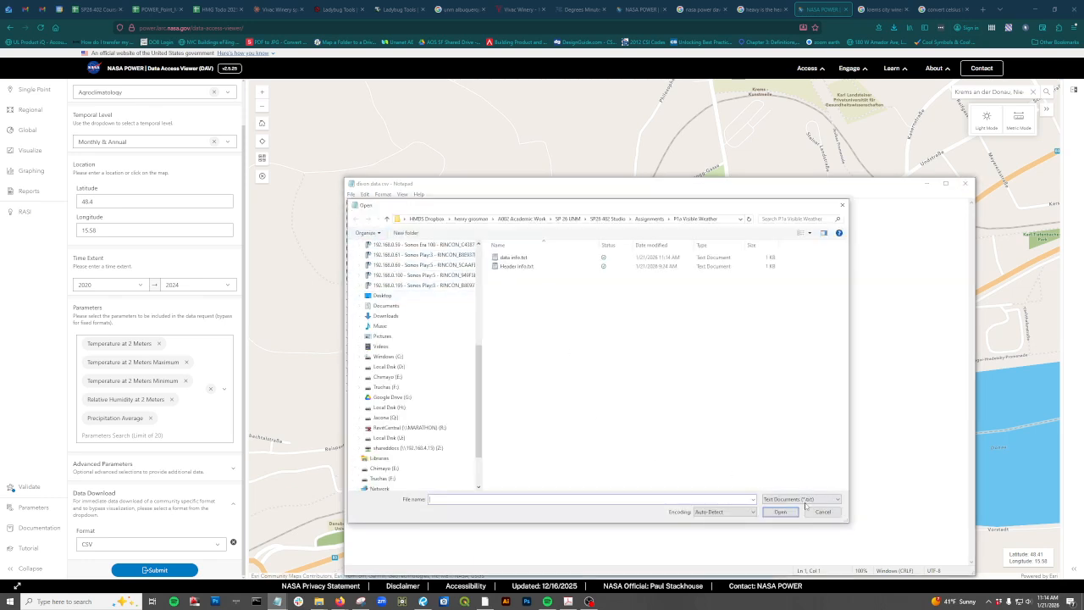
left_click(806, 501)
left_click(783, 514)
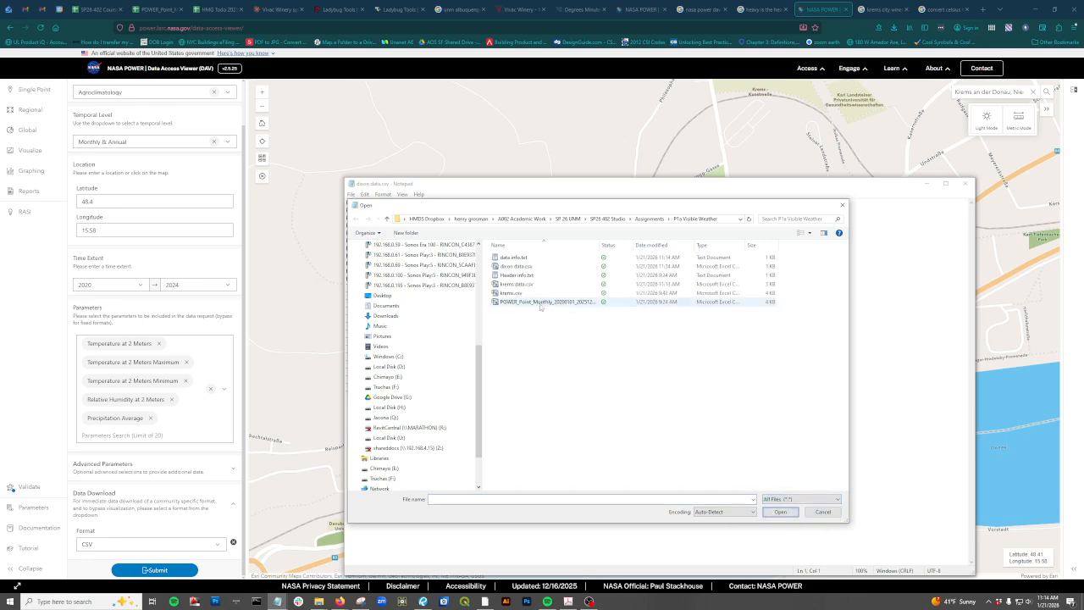
left_click(515, 285)
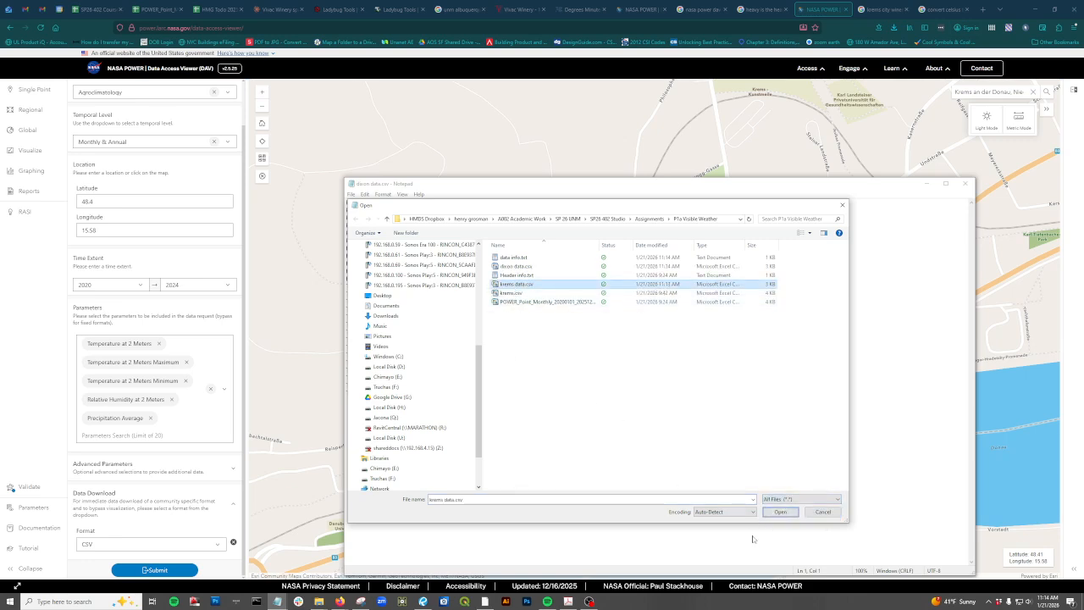
left_click(779, 512)
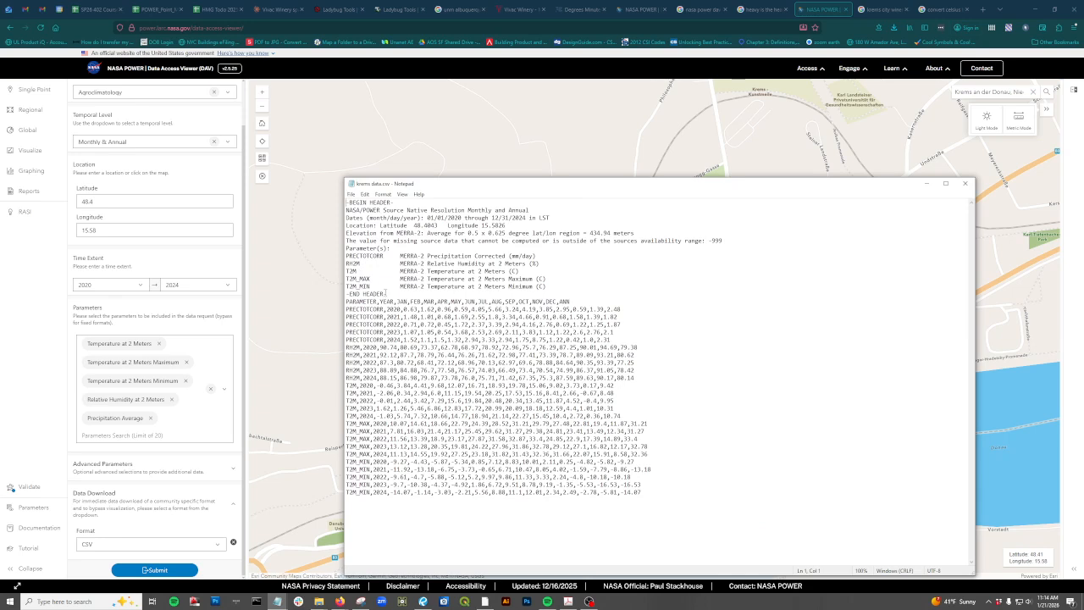
Step: Delete the header block and the empty first line from krems data.csv, save the file and close its window
left_click_drag(392, 295, 316, 200)
key("Delete")
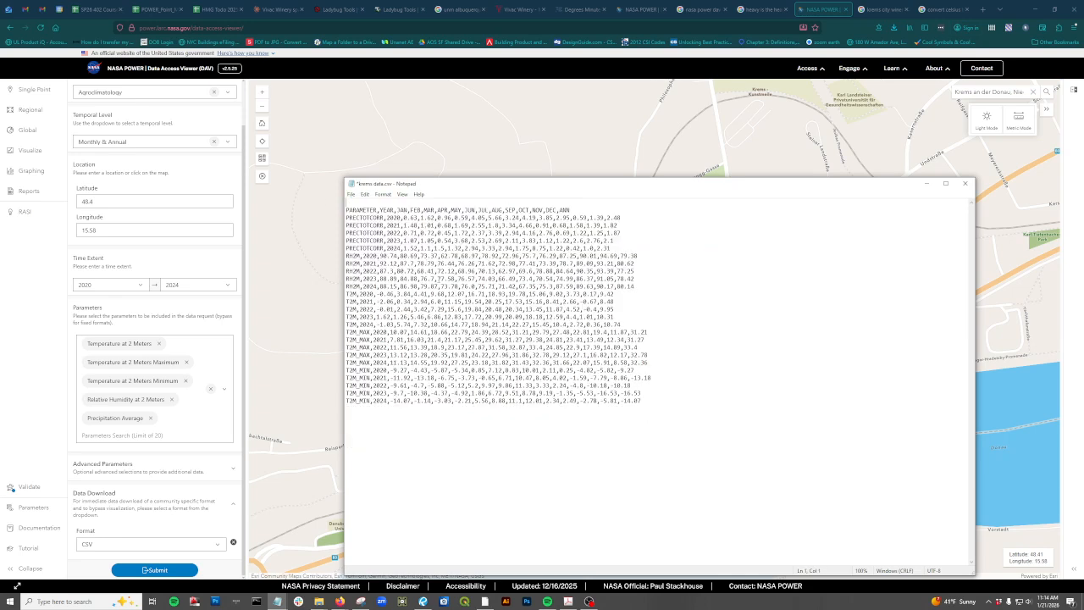
key("Delete")
key("ctrl+s")
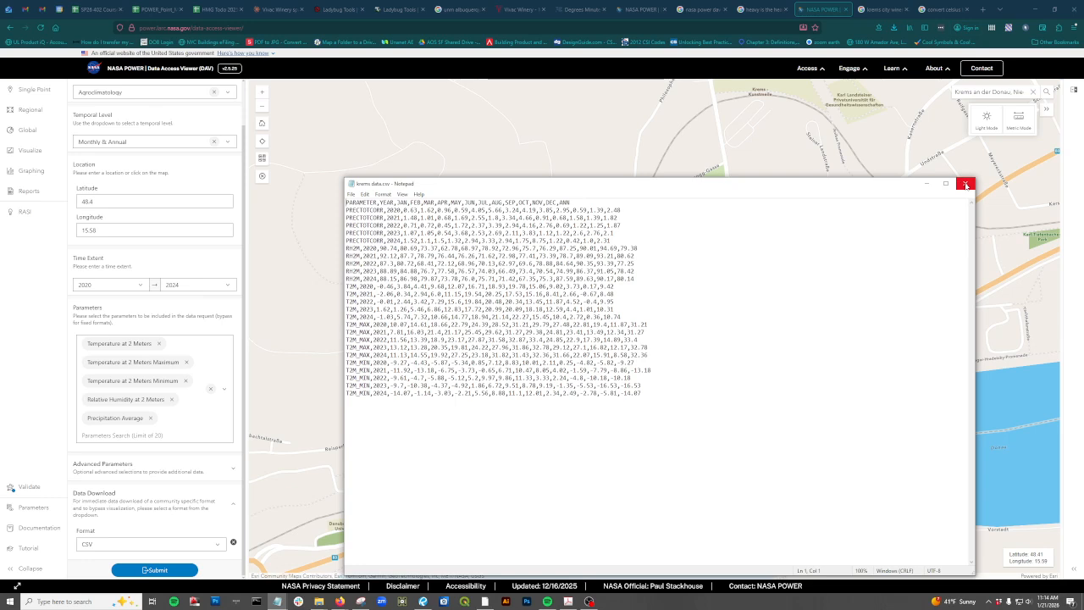
left_click(965, 185)
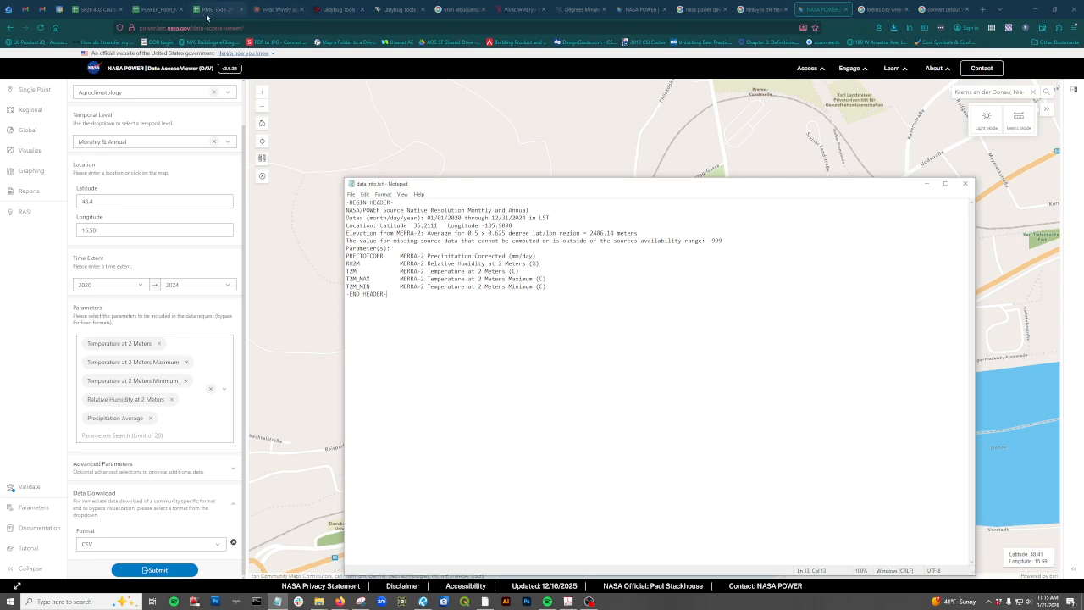
Step: Switch to the POWER_Point_Monthly spreadsheet in Google Sheets and create a new blank spreadsheet from it
left_click(161, 9)
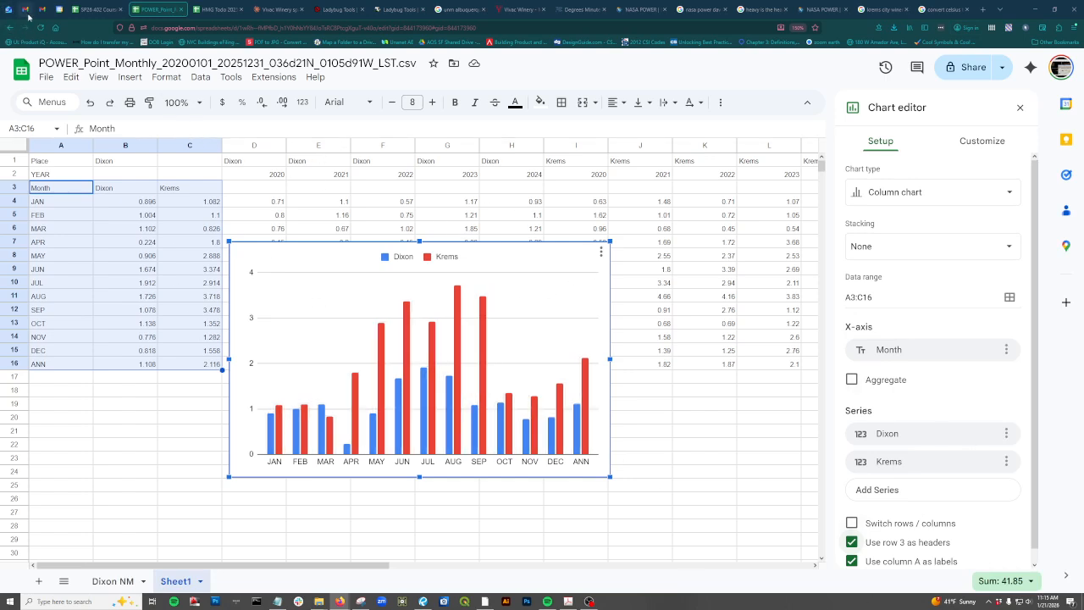
left_click(45, 76)
mouse_move(60, 101)
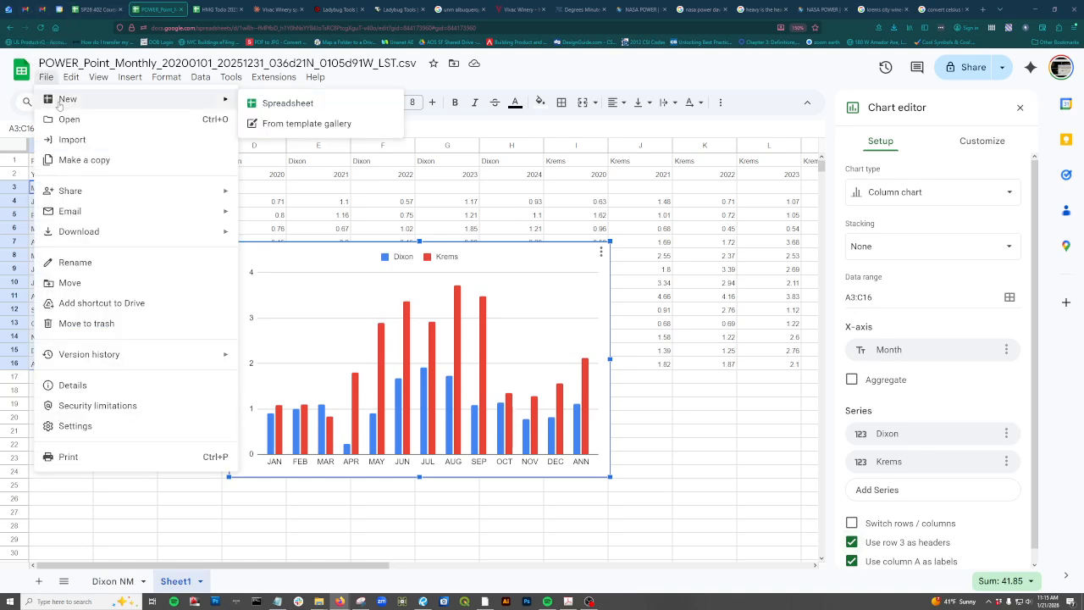
left_click(275, 105)
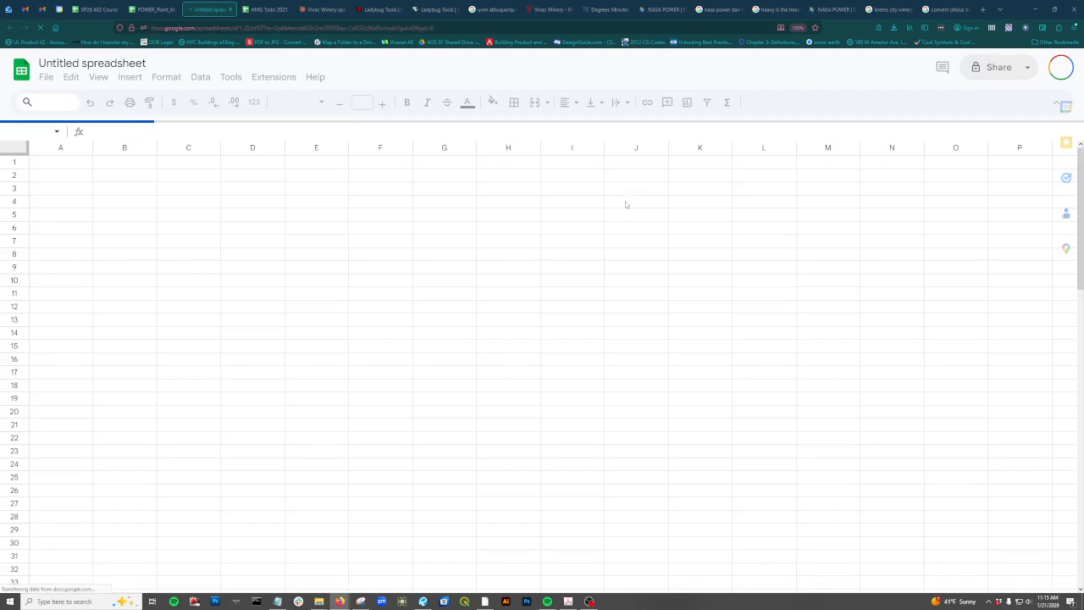
Step: Upload dixon data.csv from the P1a Visible Weather folder and open it as a spreadsheet
left_click(47, 77)
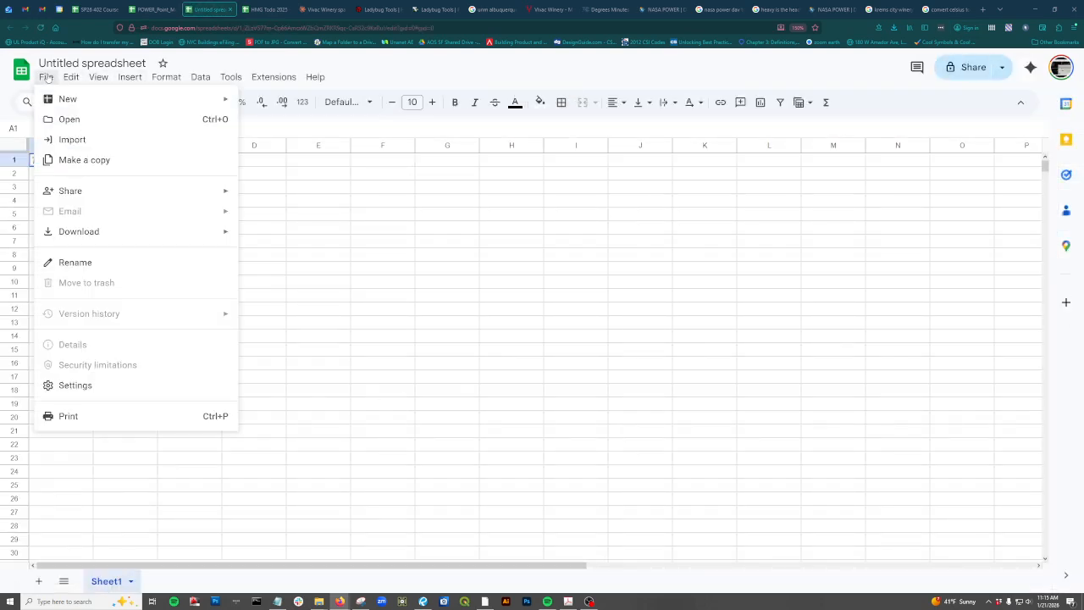
left_click(69, 120)
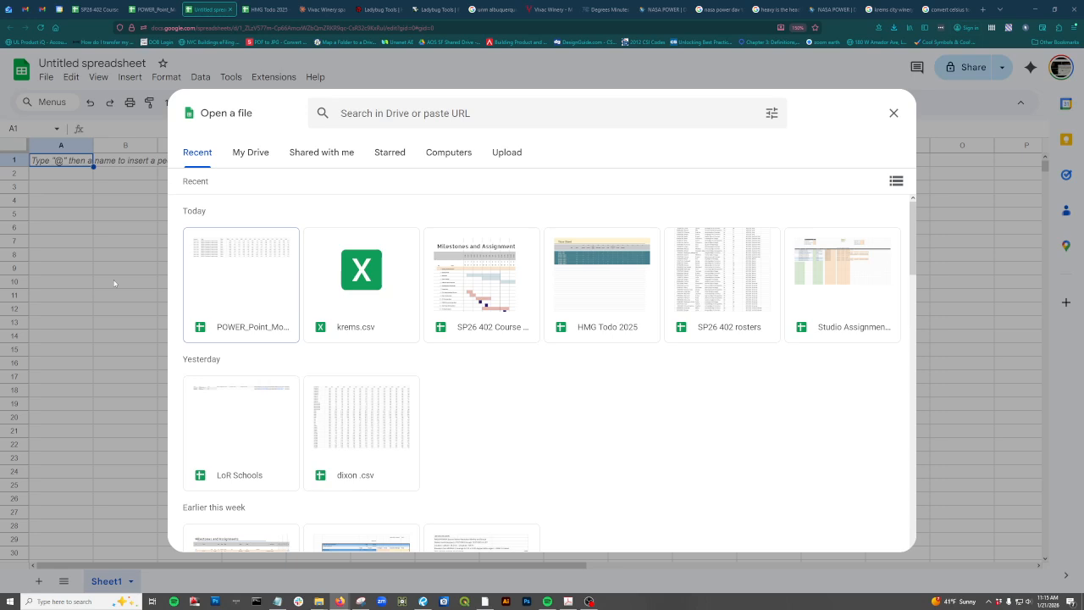
left_click(506, 153)
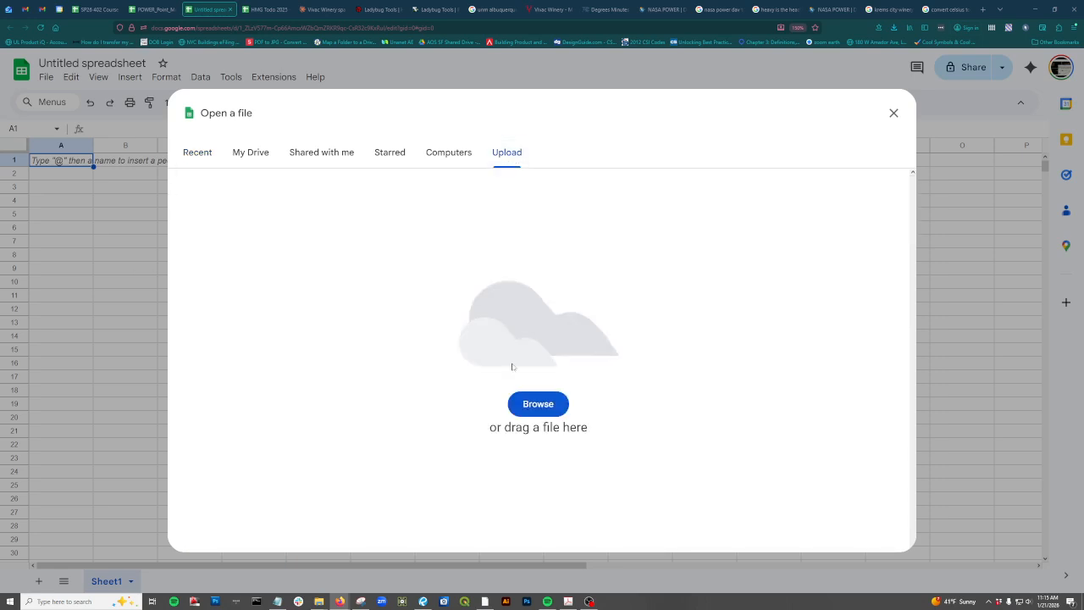
left_click(538, 404)
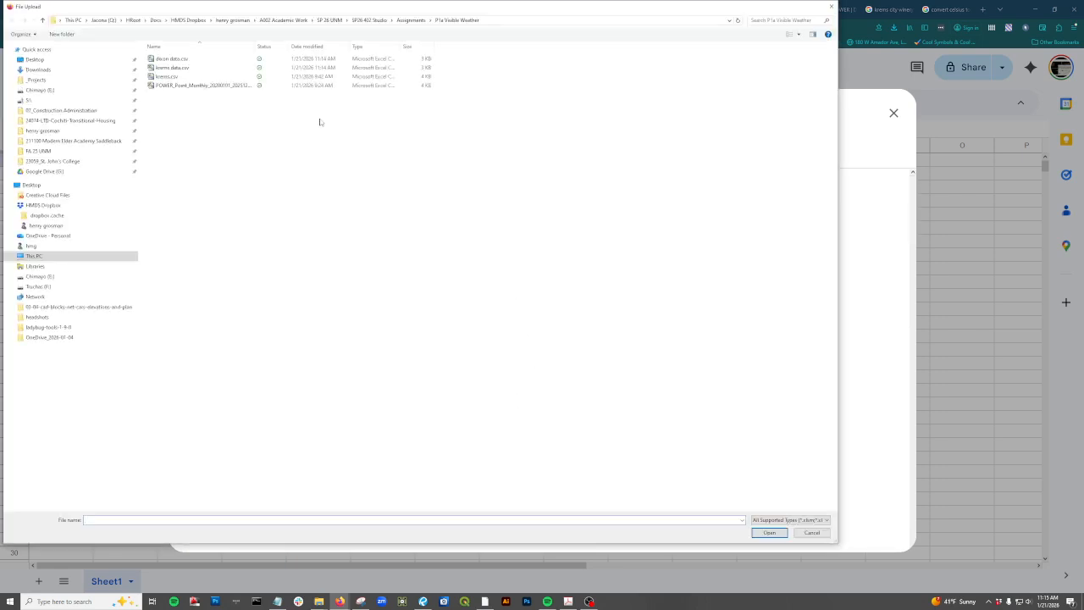
left_click(169, 58)
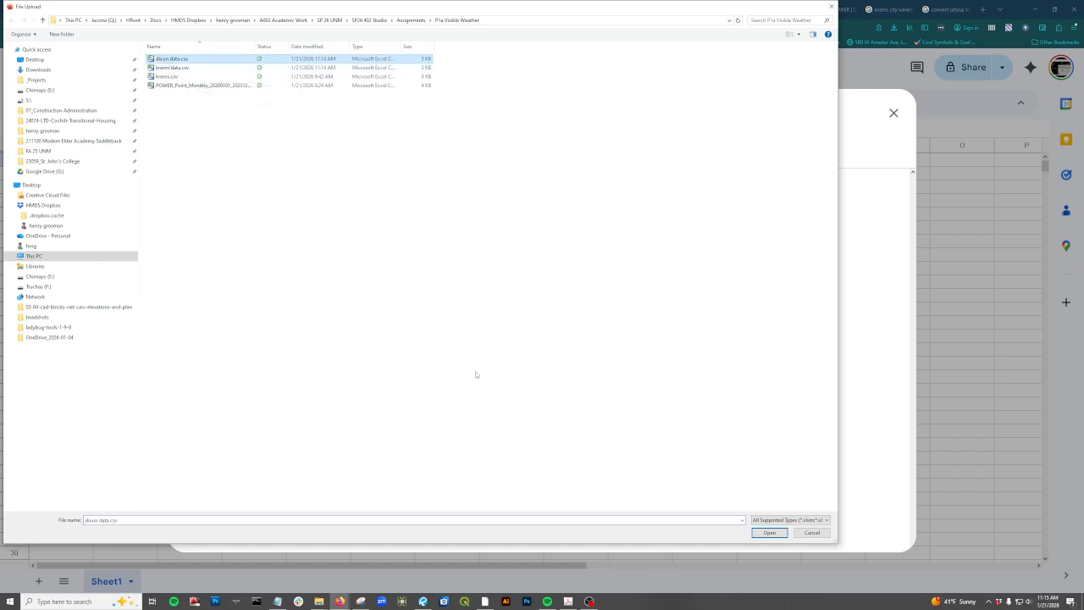
left_click(767, 532)
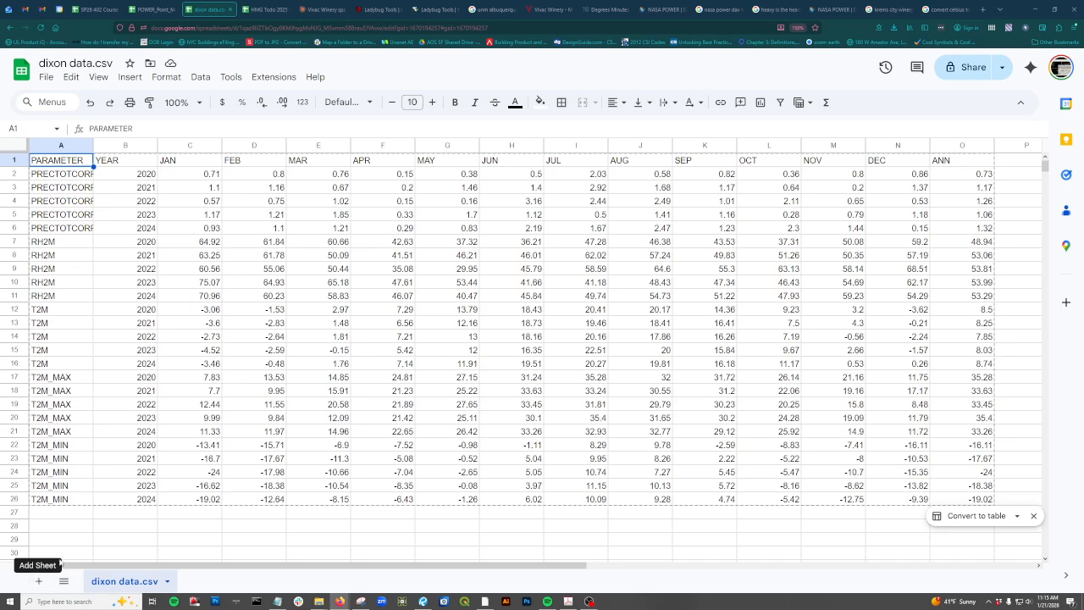
Step: With cell A27 below the Dixon data selected, upload krems data.csv from the P1a Visible Weather folder for import
left_click(60, 513)
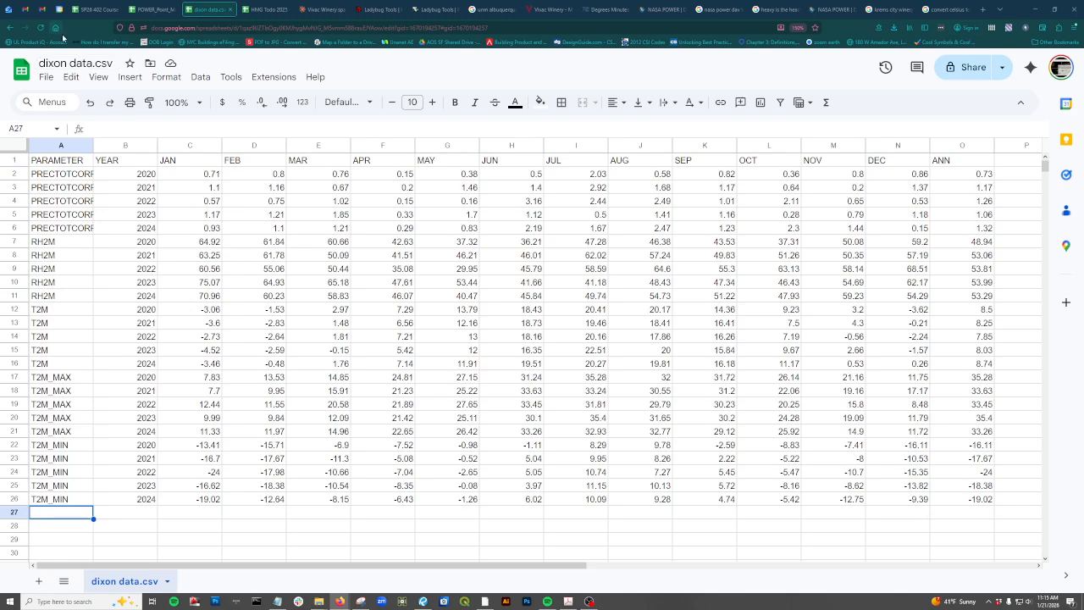
left_click(131, 79)
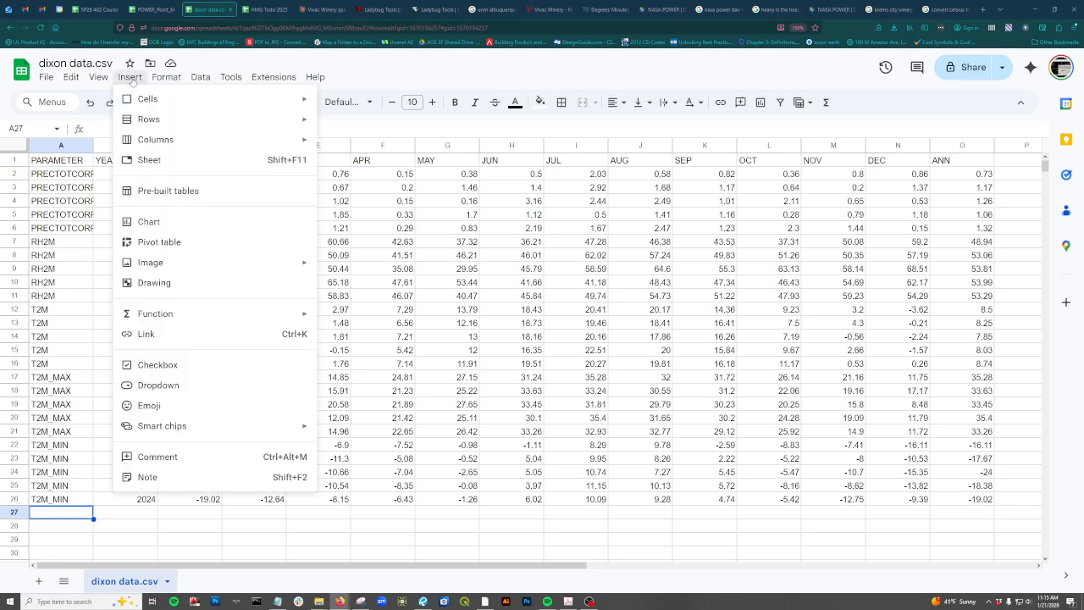
mouse_move(47, 77)
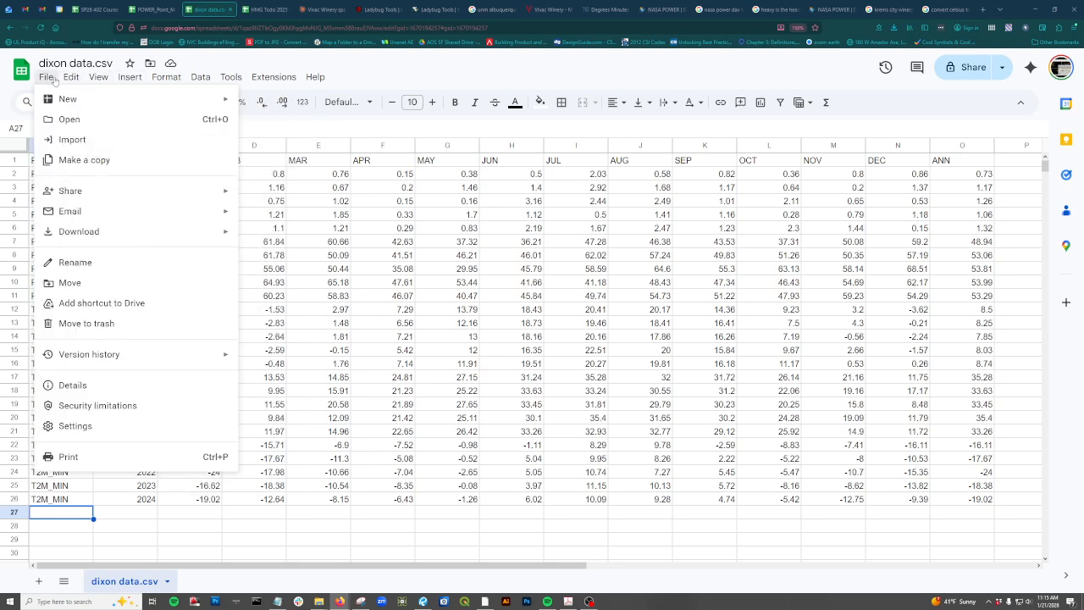
left_click(63, 142)
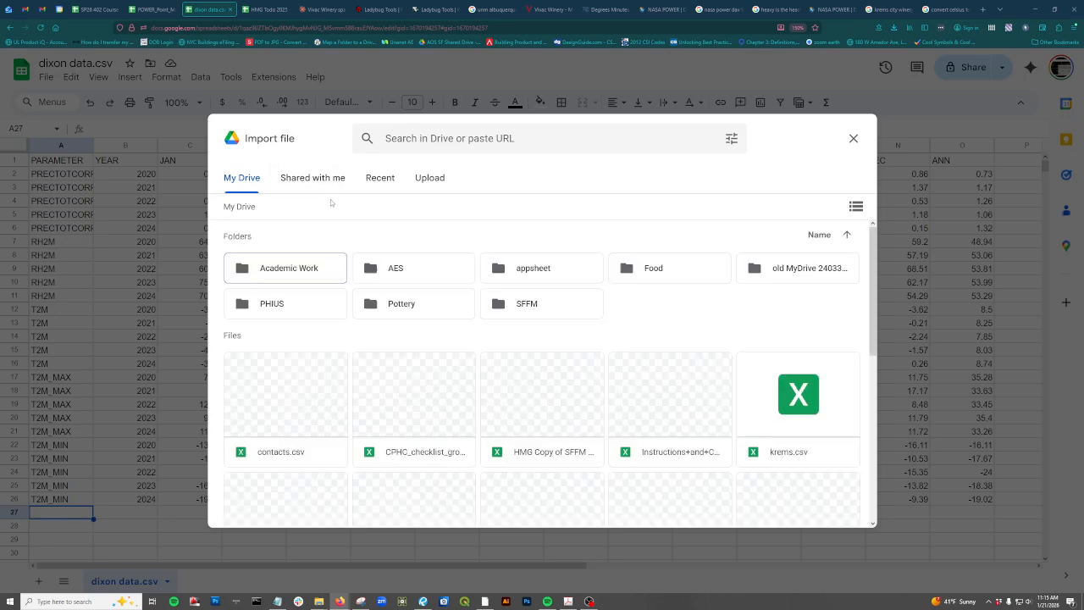
left_click(430, 179)
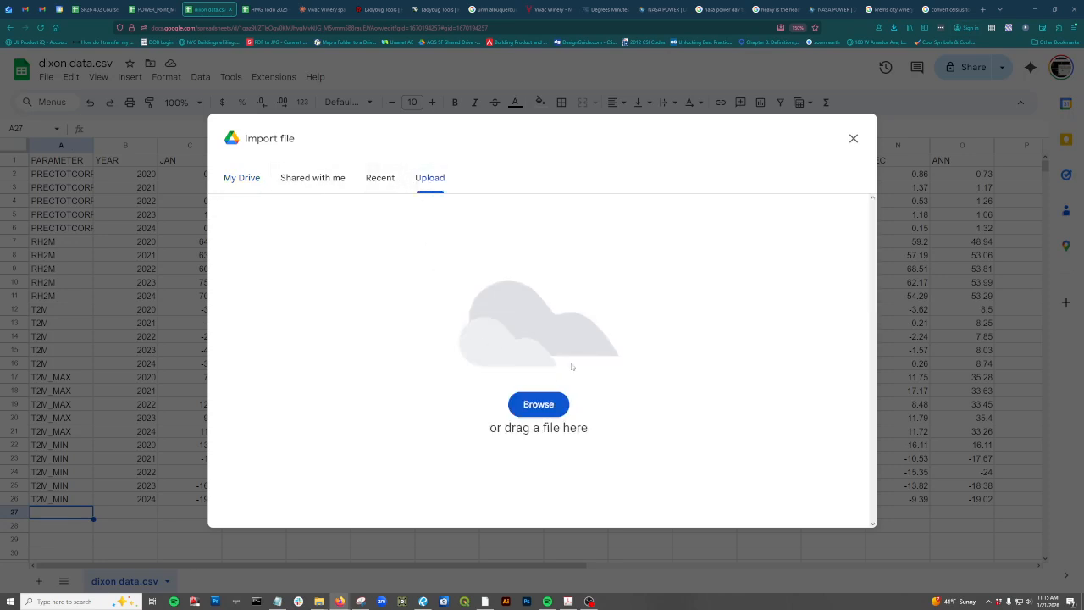
left_click(549, 406)
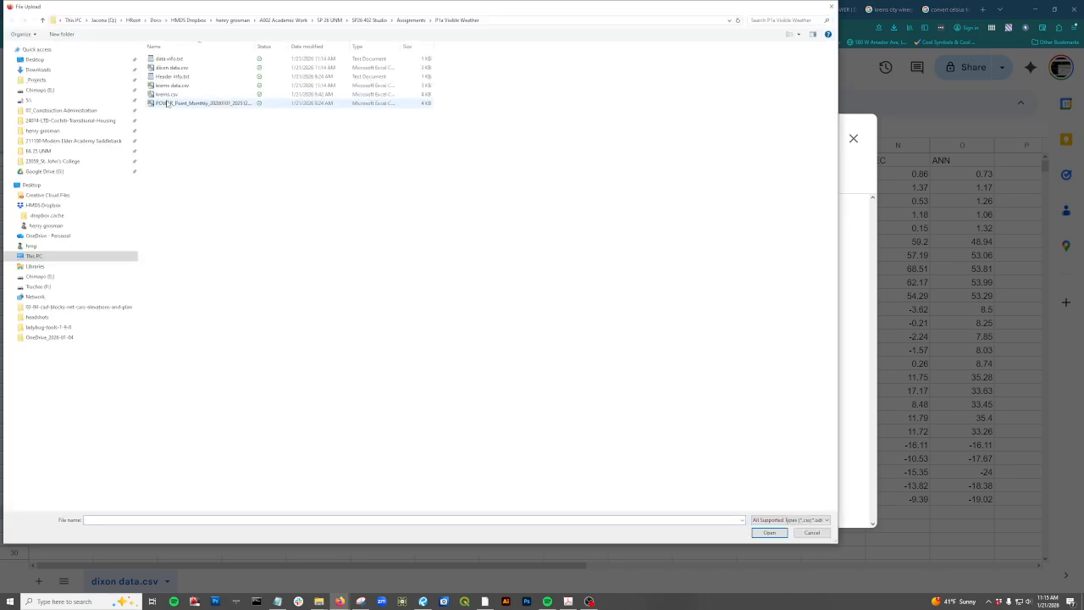
left_click(173, 85)
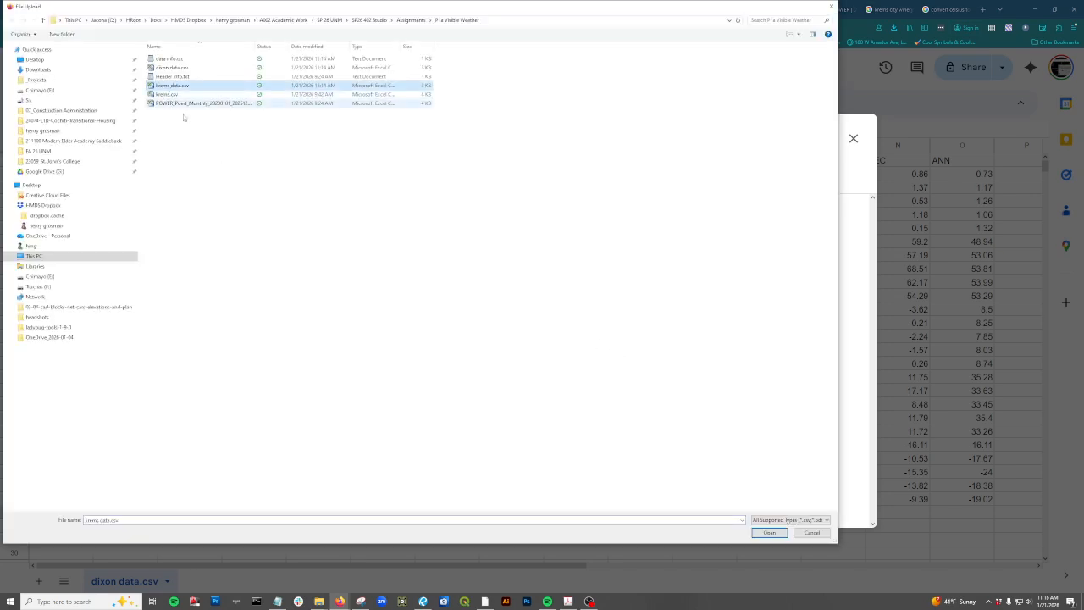
left_click(768, 531)
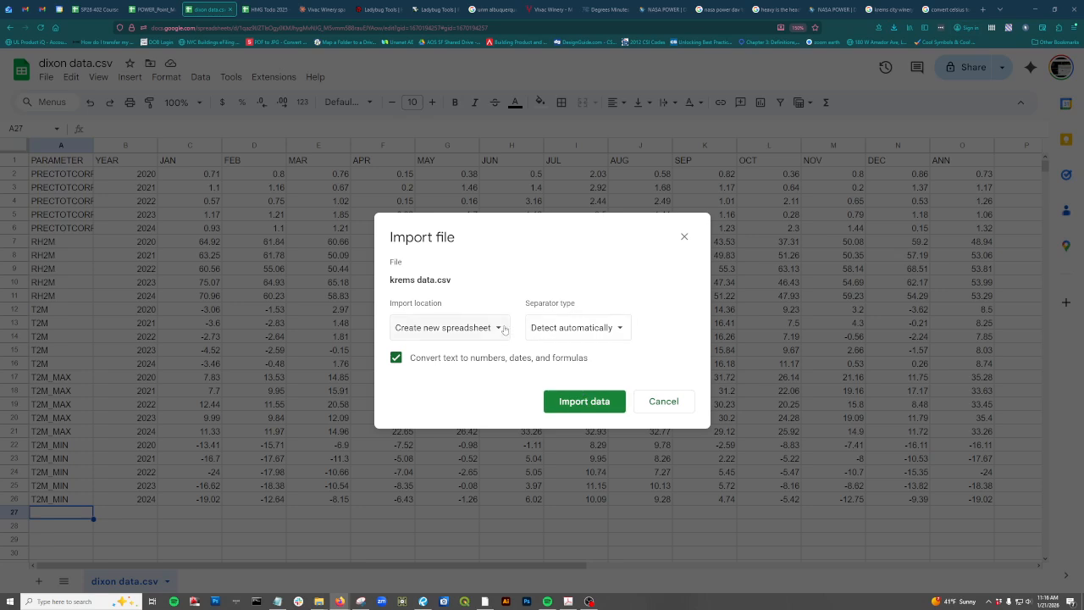
Step: Import the Krems data using the "Replace data at selected cell" location
left_click(505, 329)
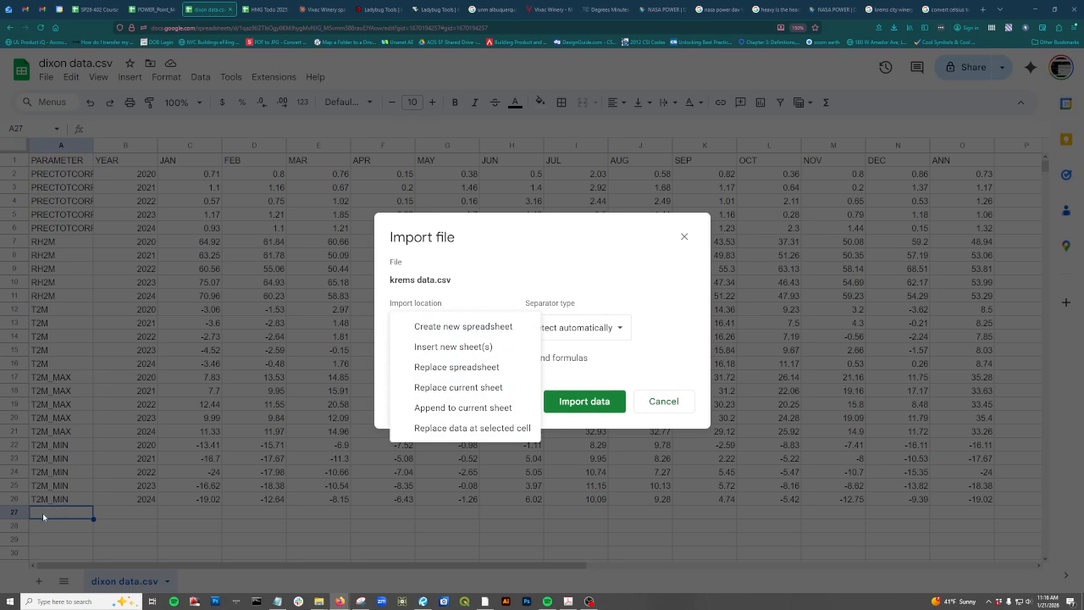
left_click(436, 428)
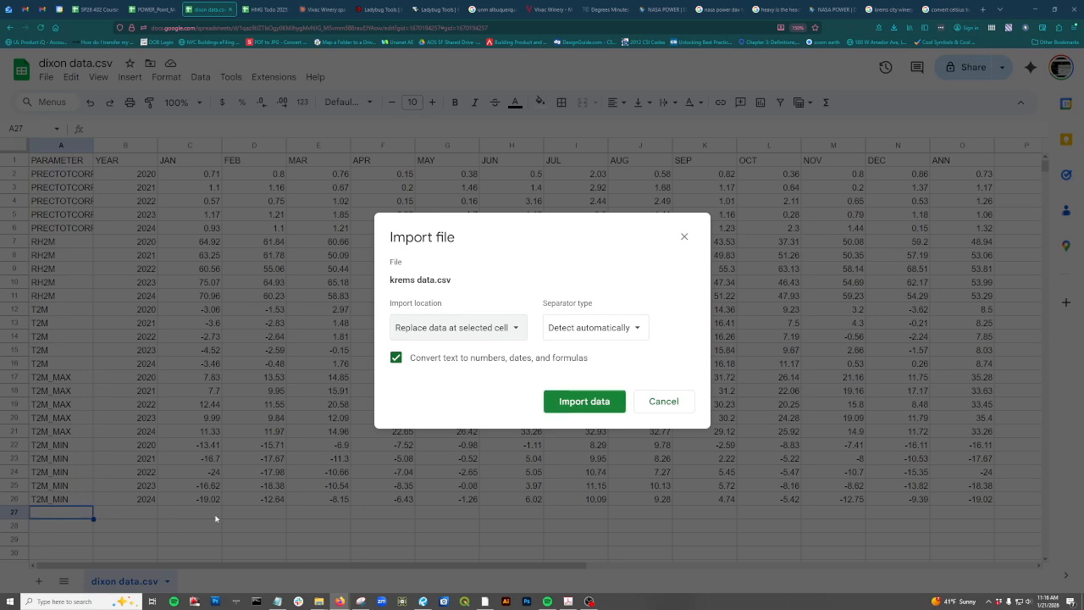
left_click(583, 408)
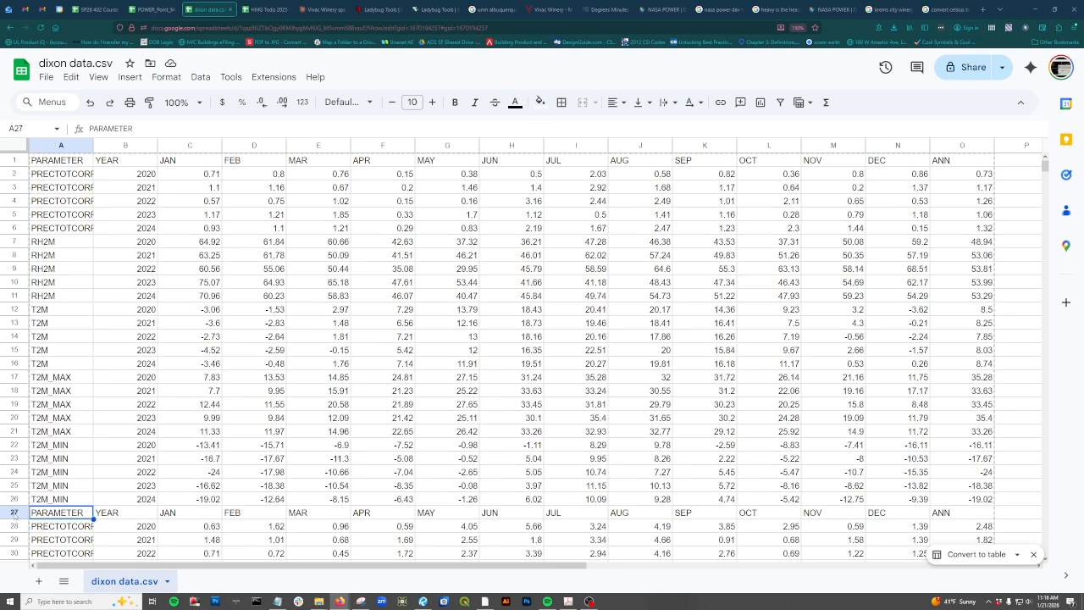
left_click(13, 513)
right_click(14, 513)
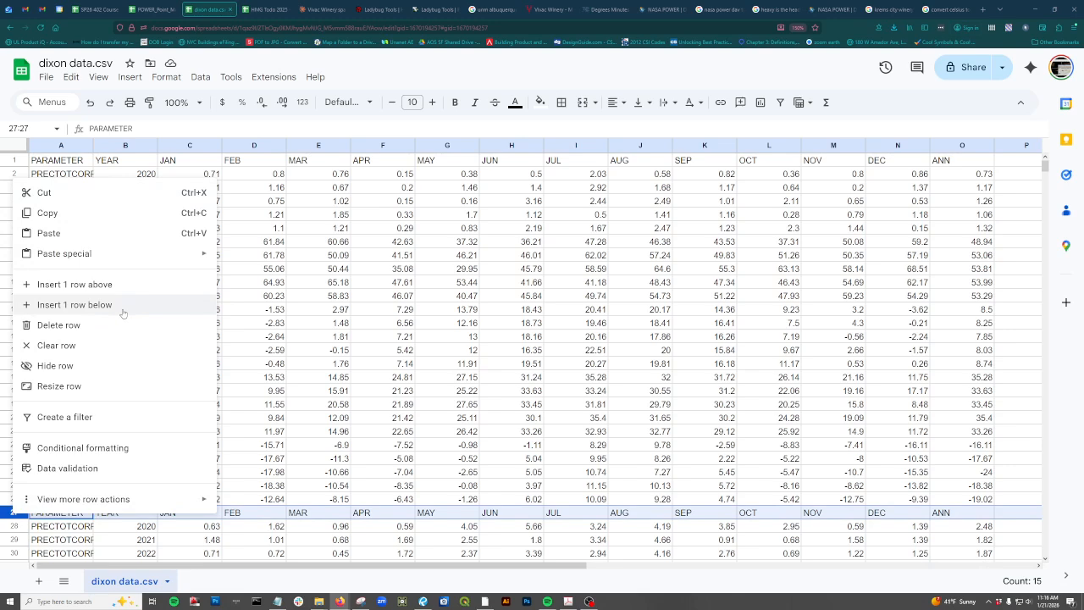
left_click(74, 304)
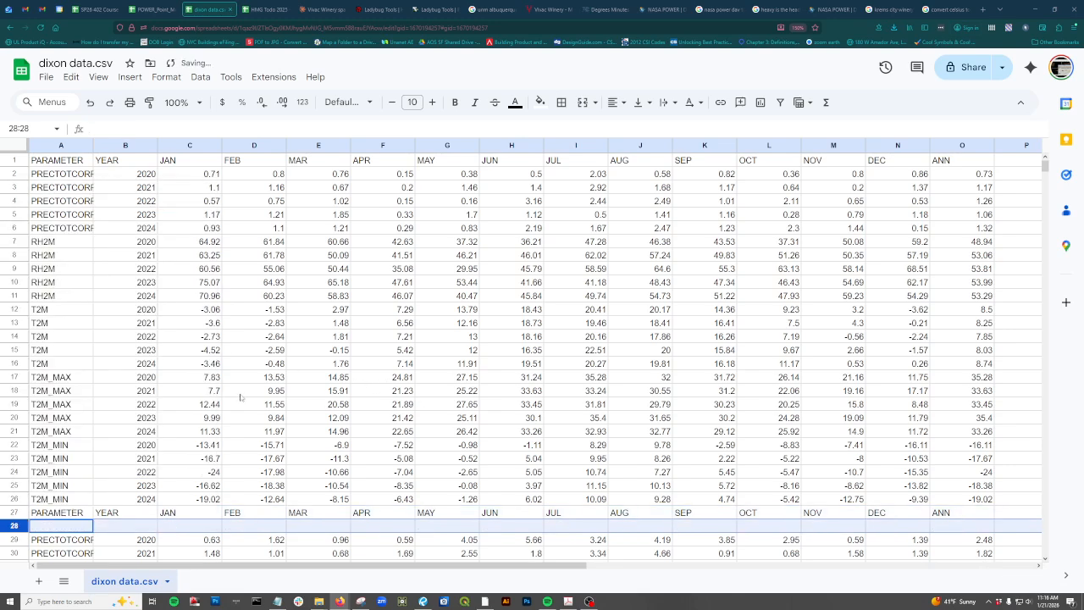
key("ctrl+z")
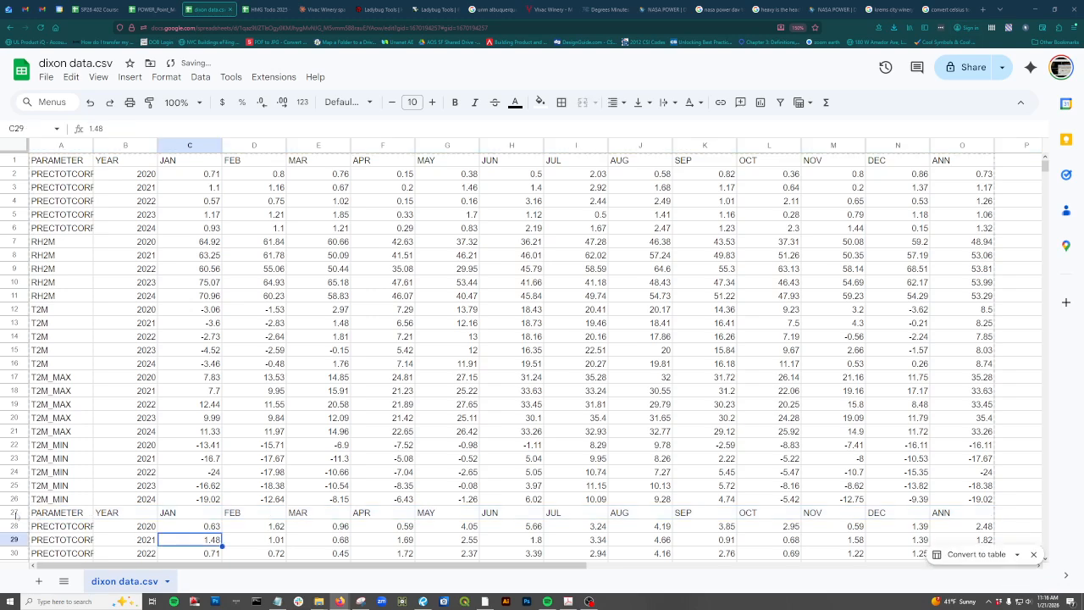
Step: Delete the repeated column-name row 27 and widen column A to fit the full parameter names
left_click(17, 513)
right_click(17, 513)
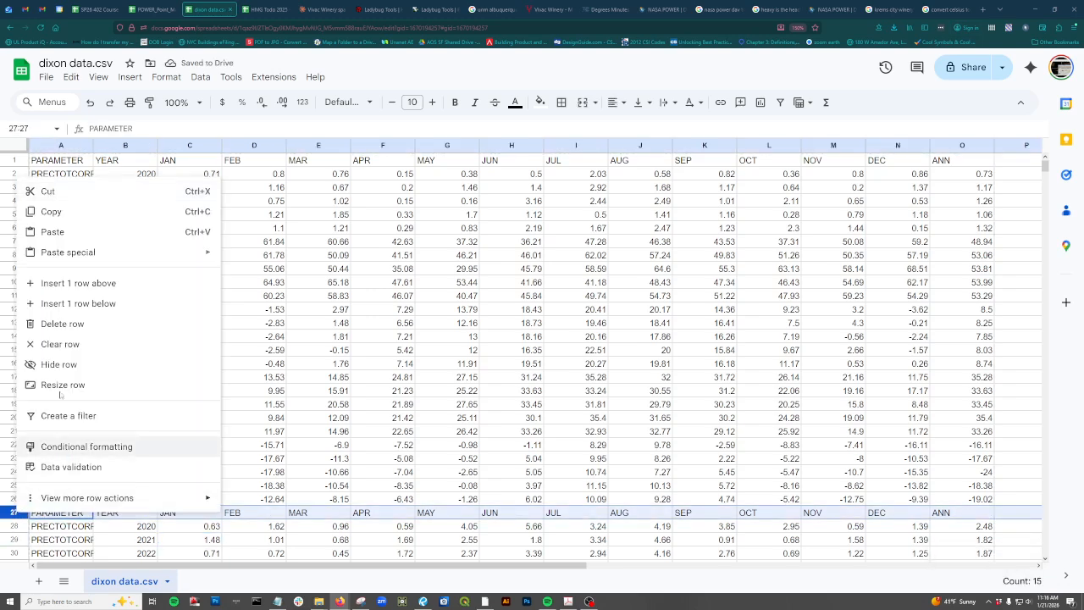
left_click(85, 322)
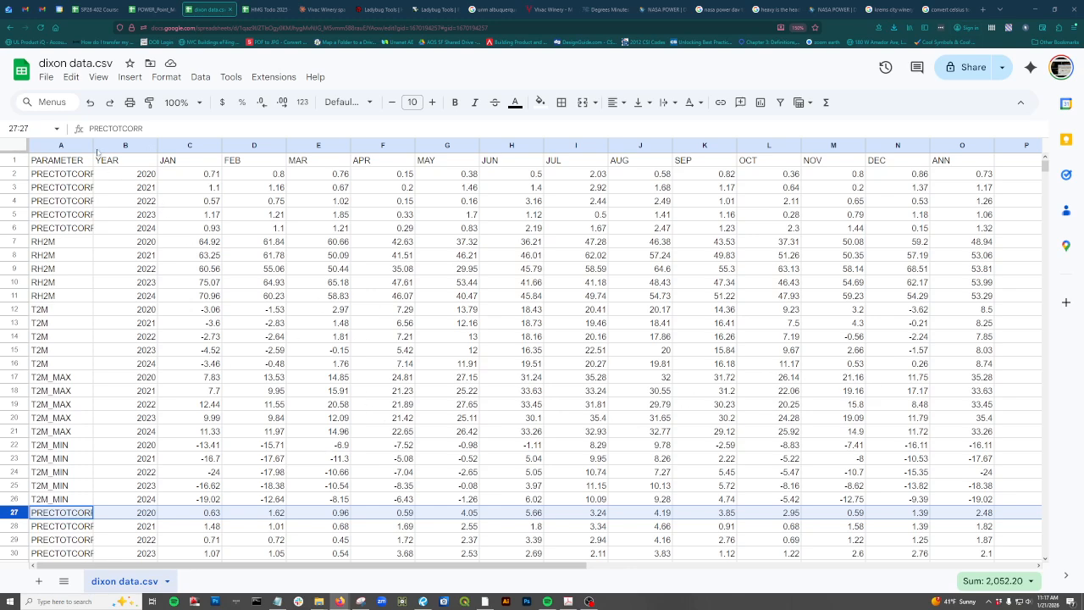
left_click_drag(93, 145, 130, 145)
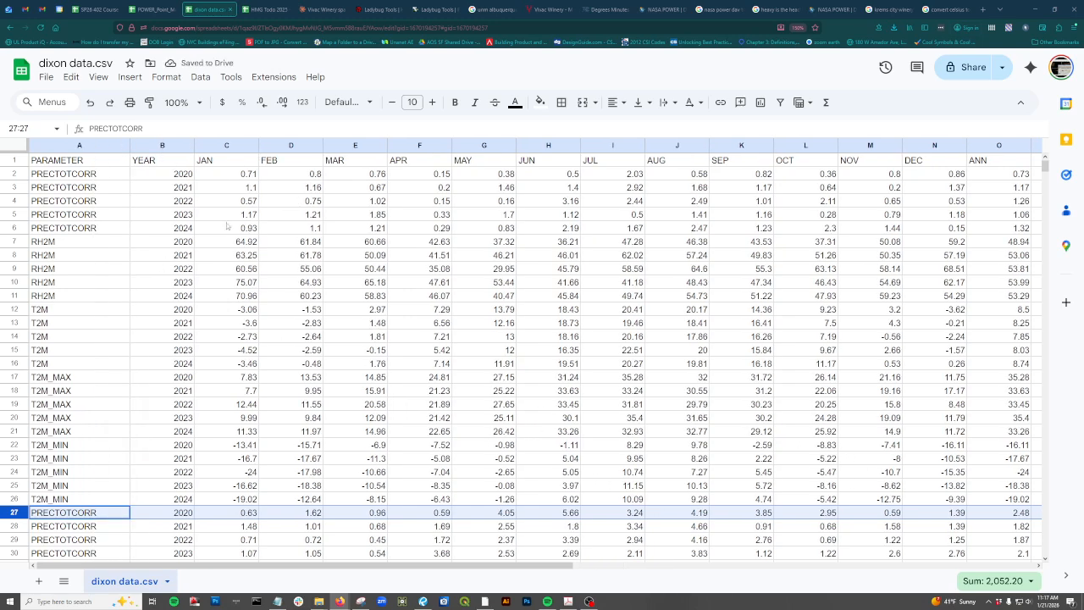
Step: Check the parameter definitions in data info.txt in Notepad beside the sheet, and return to the spreadsheet
left_click(276, 602)
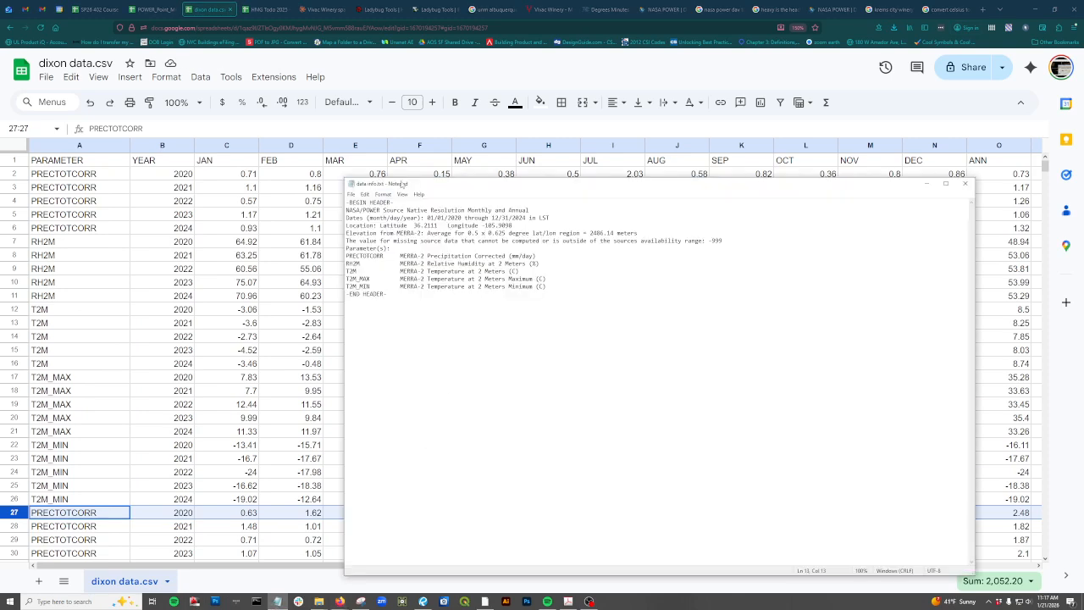
left_click_drag(402, 184, 561, 142)
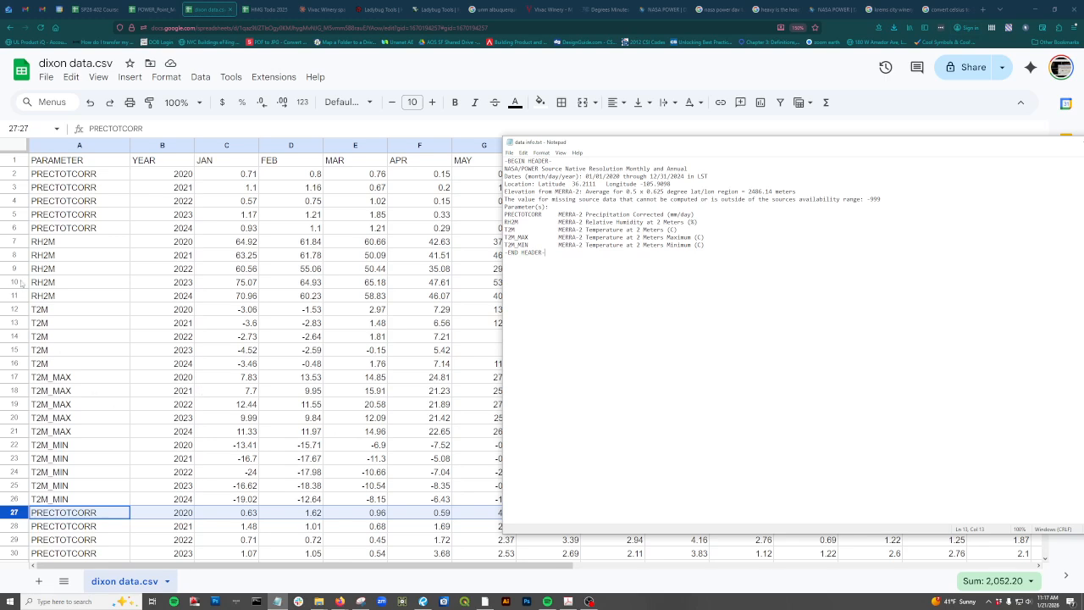
left_click(88, 305)
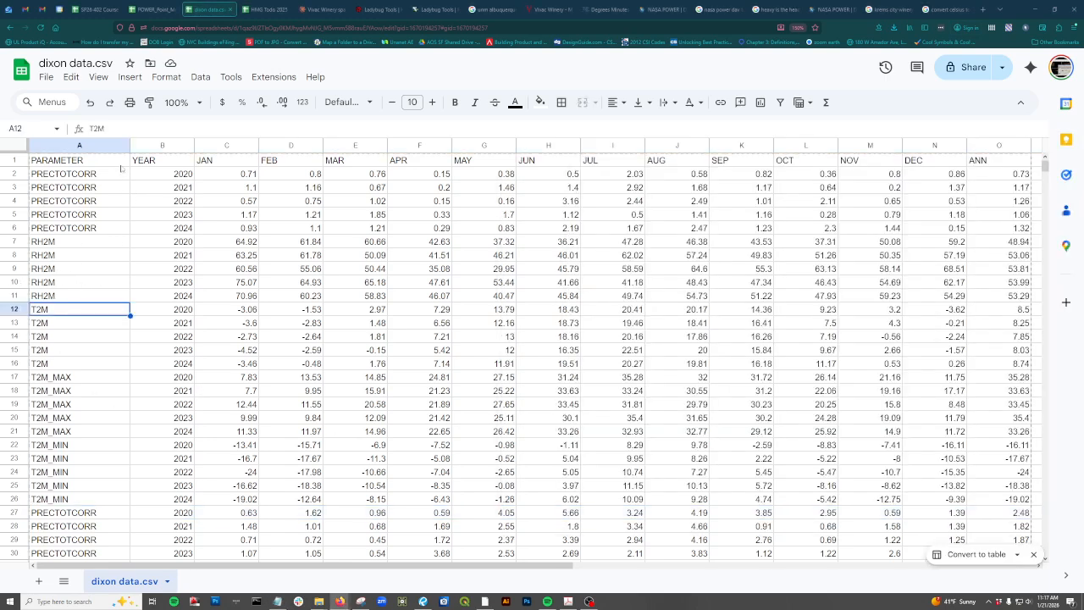
Step: Create a filter over columns A through O of the dixon data.csv sheet
left_click(98, 146)
left_click_drag(98, 145, 983, 150)
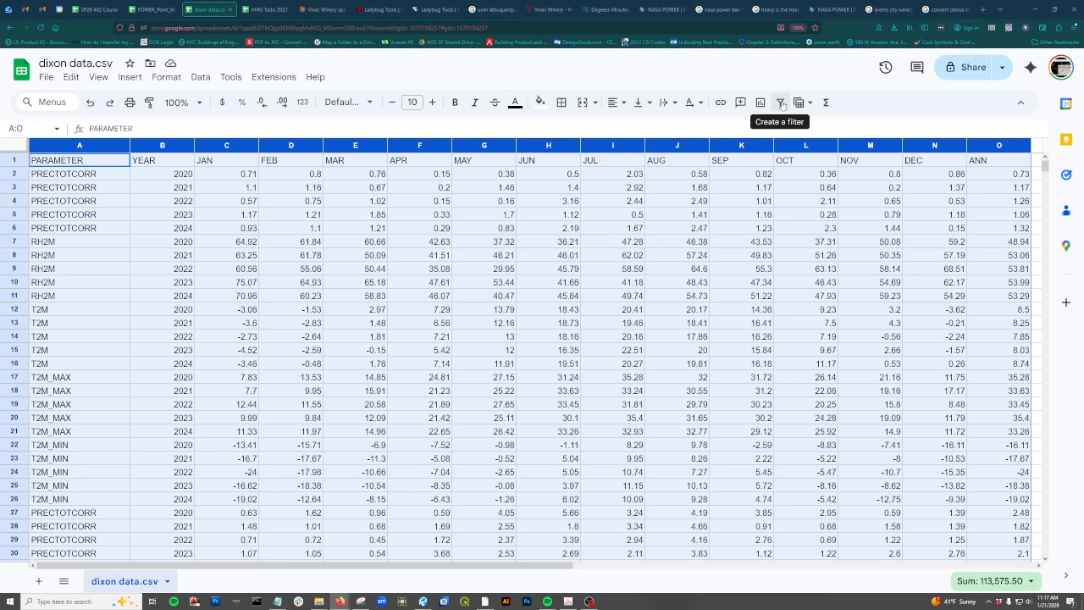
left_click(782, 102)
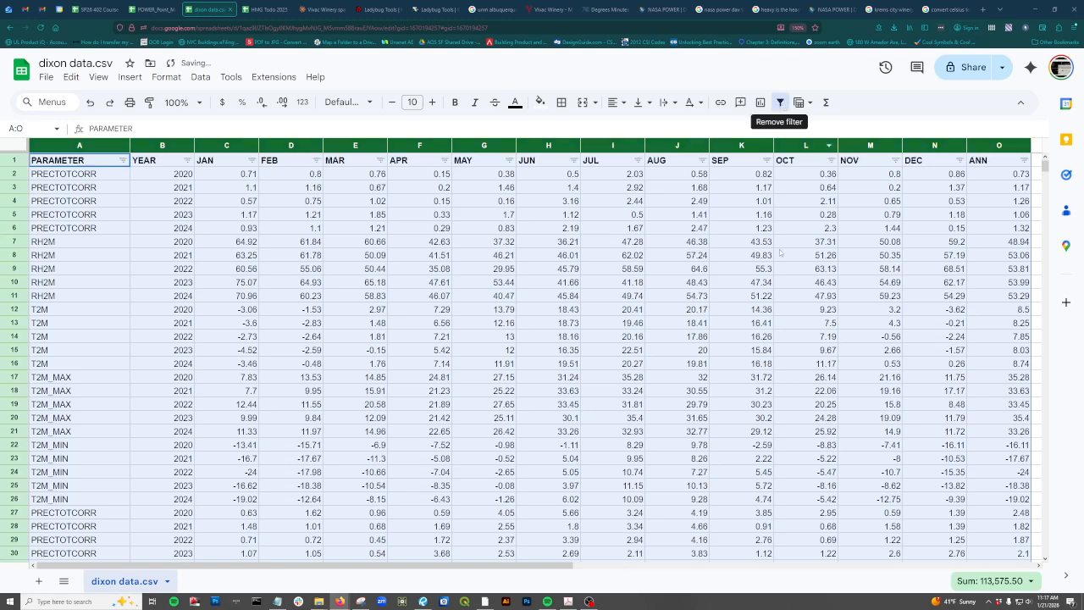
Step: Filter the PARAMETER column so that only the T2M rows are shown
left_click(123, 161)
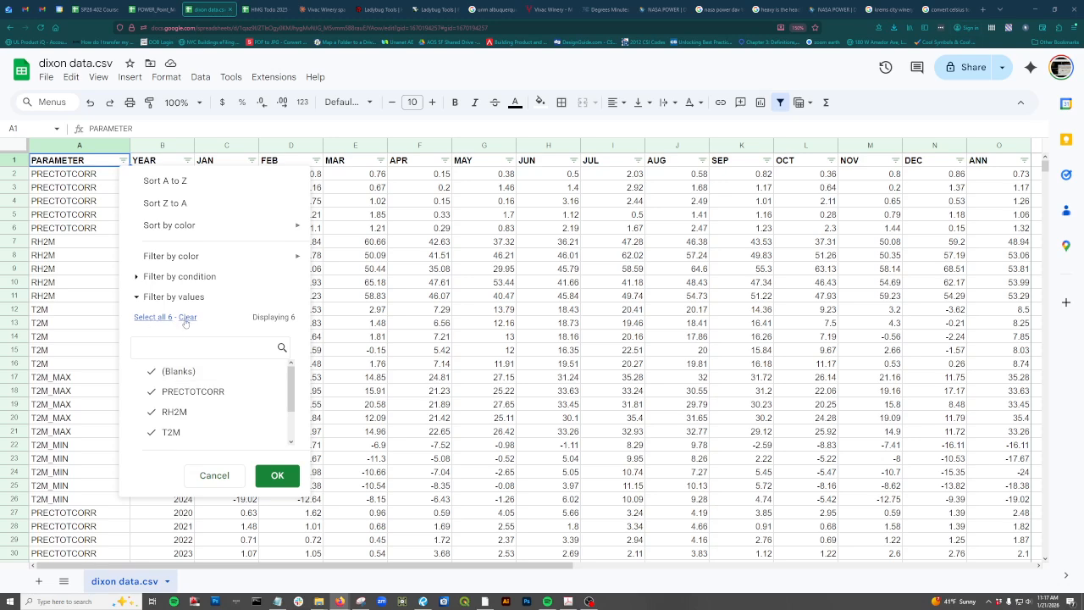
left_click(187, 318)
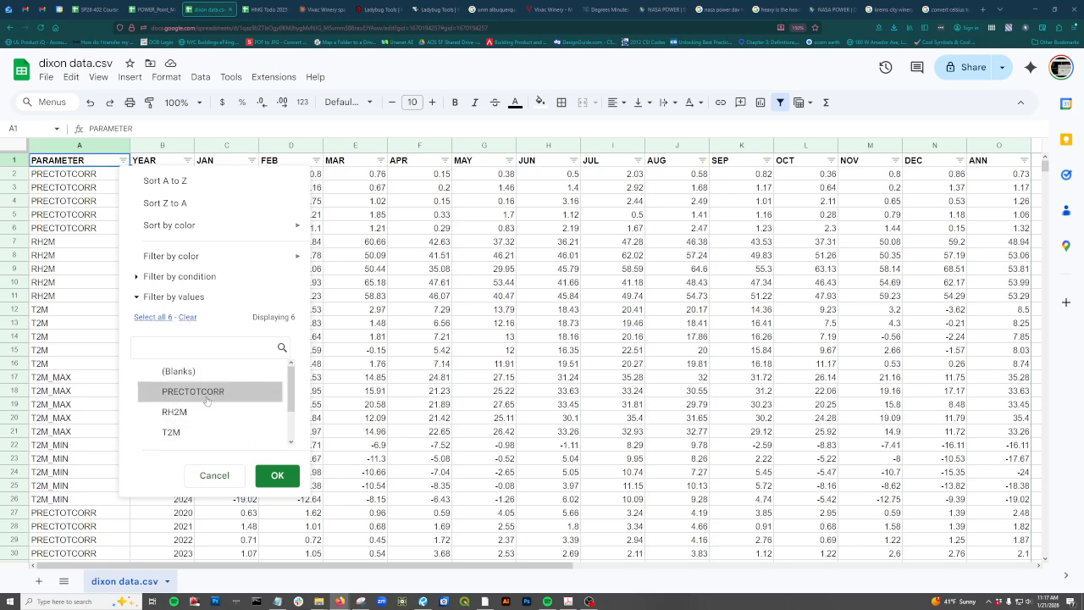
scroll(195, 403, "down", 2)
scroll(202, 423, "up", 2)
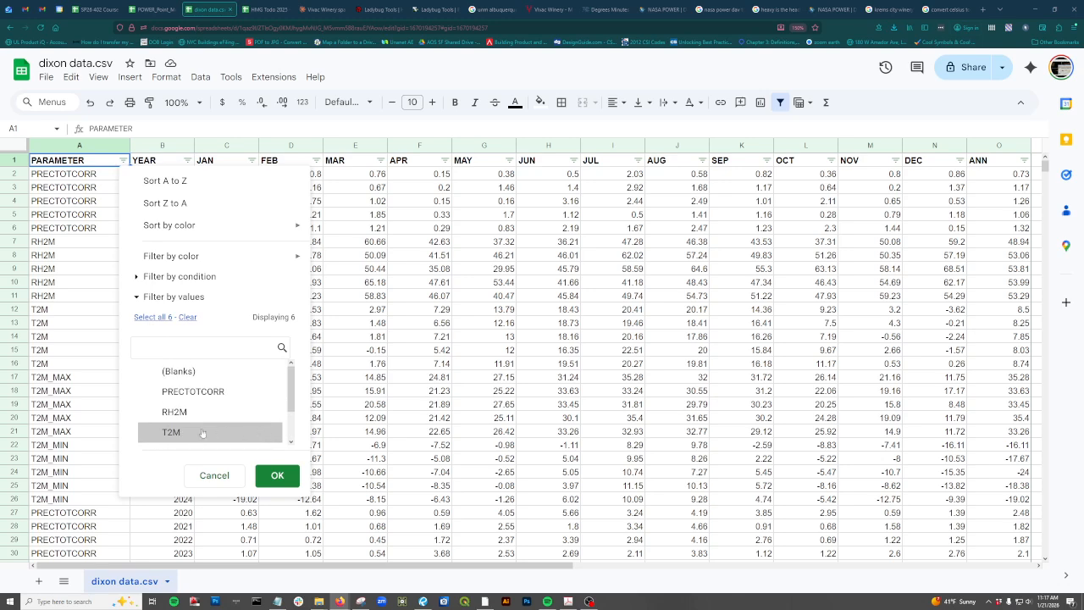
left_click(146, 433)
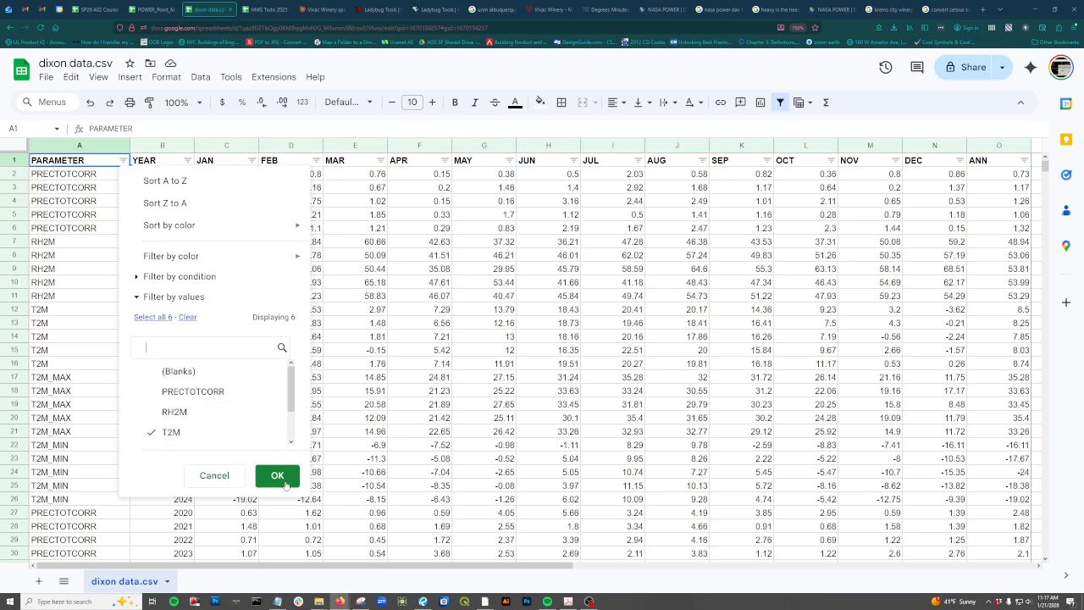
left_click(283, 475)
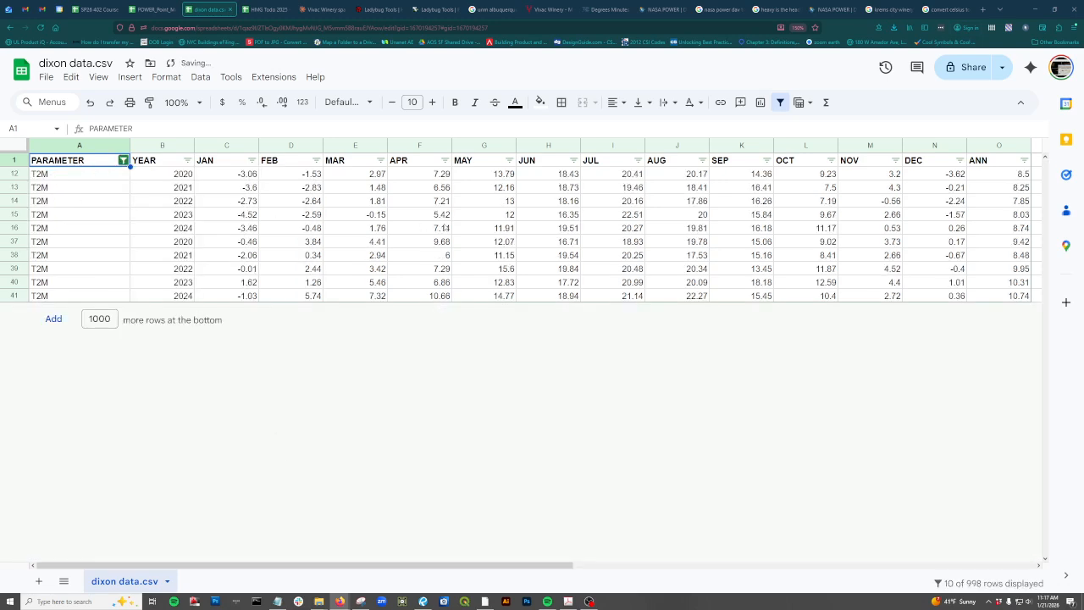
Step: Insert a new column before PARAMETER and give it the heading Label
left_click(57, 147)
right_click(56, 147)
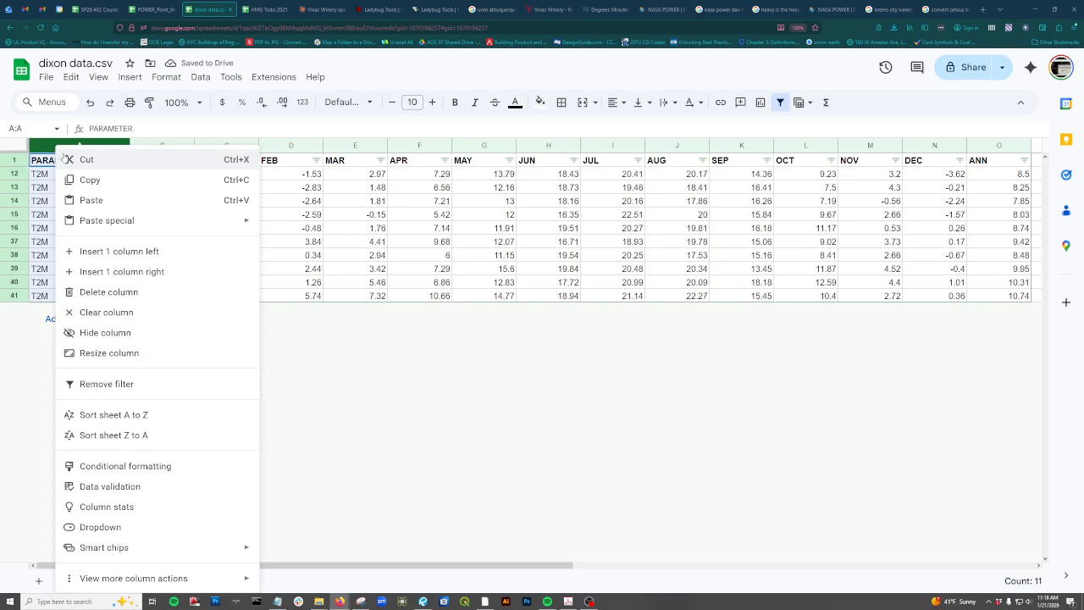
left_click(127, 252)
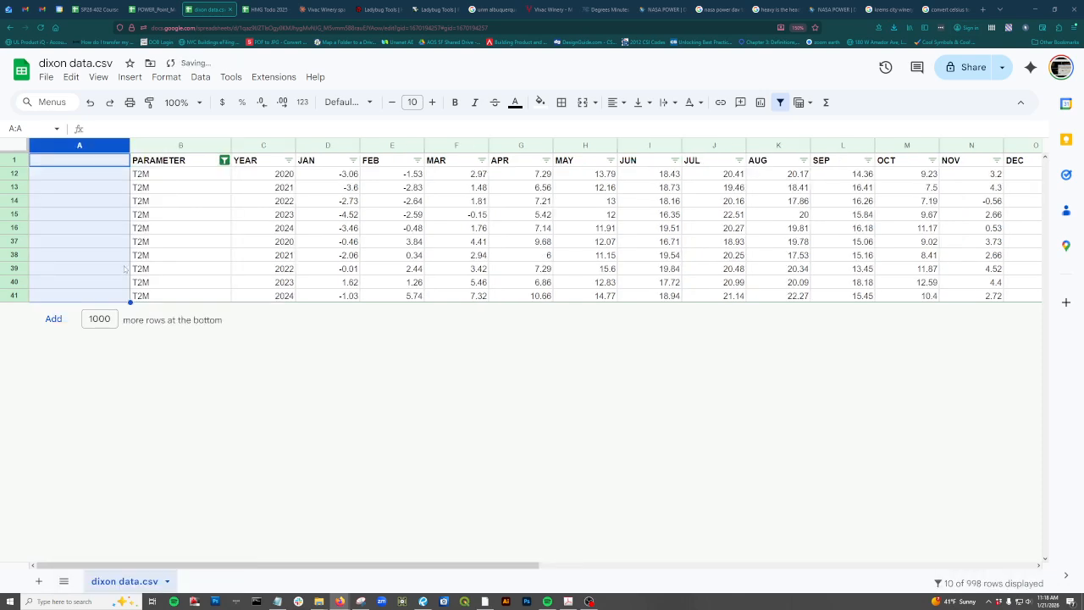
left_click(74, 203)
left_click(73, 162)
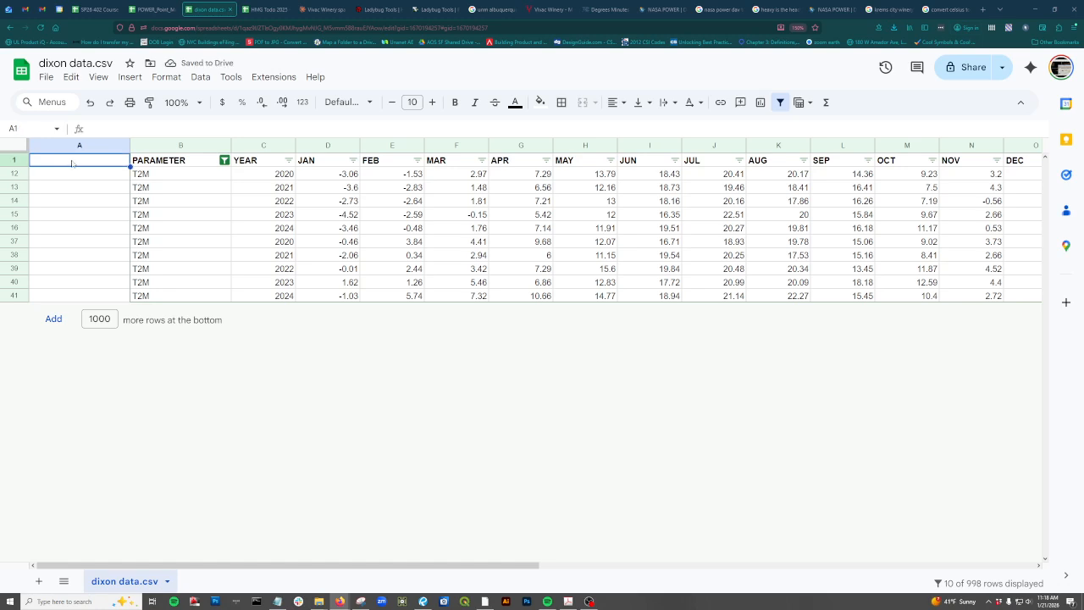
type("Label")
key("Return")
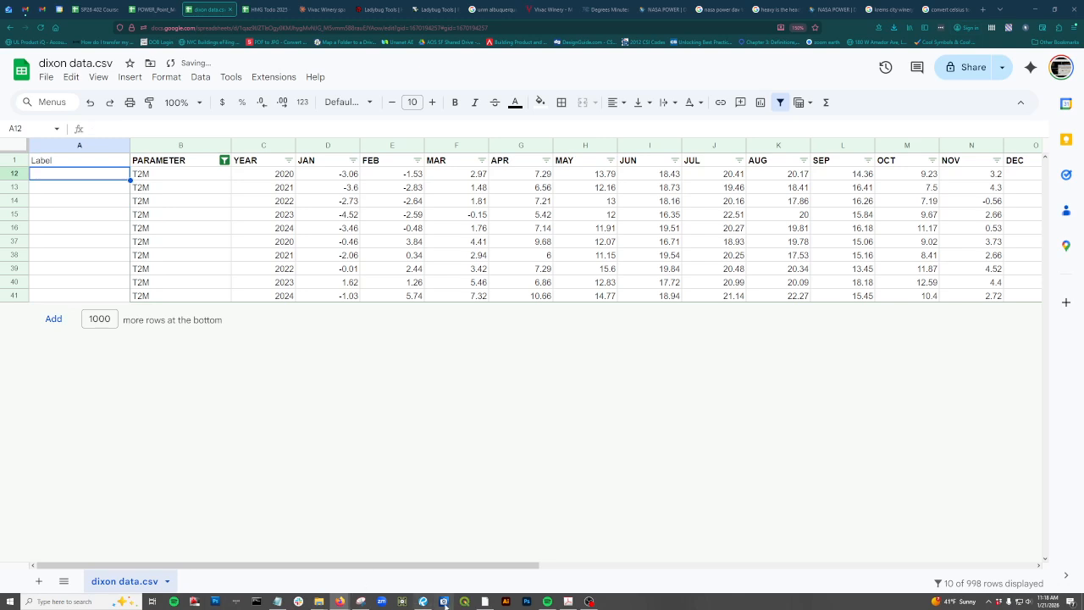
Step: Copy the T2M description "MERRA-2 Temperature at 2 Meters (C)" from data info.txt in Notepad into cell A12 of the spreadsheet
left_click(278, 601)
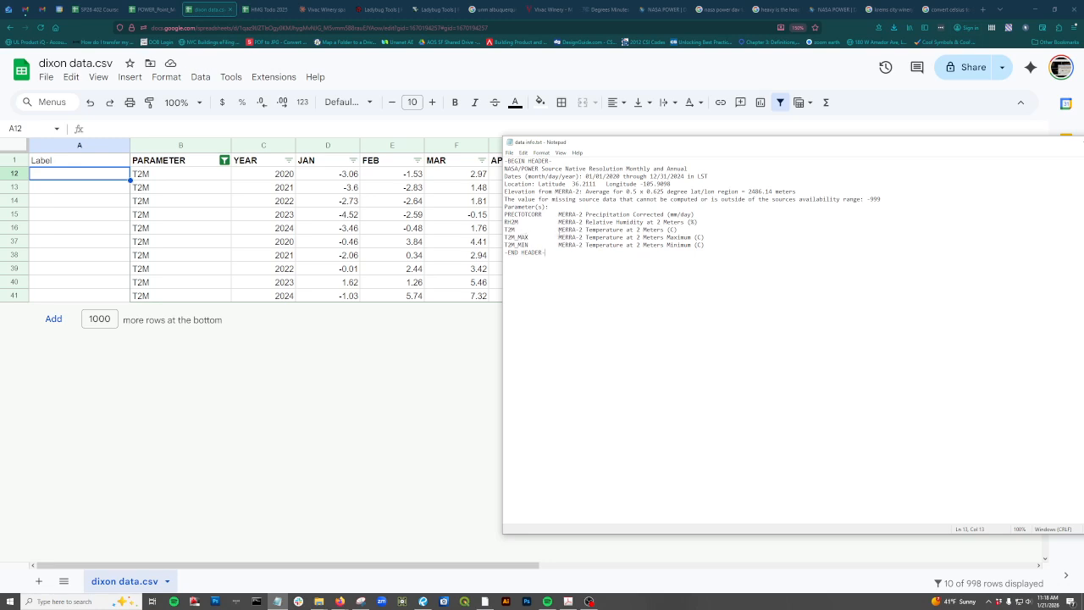
mouse_move(558, 229)
left_mouse_down()
mouse_move(682, 231)
mouse_move(558, 229)
left_mouse_up()
key("ctrl+c")
left_click(684, 229)
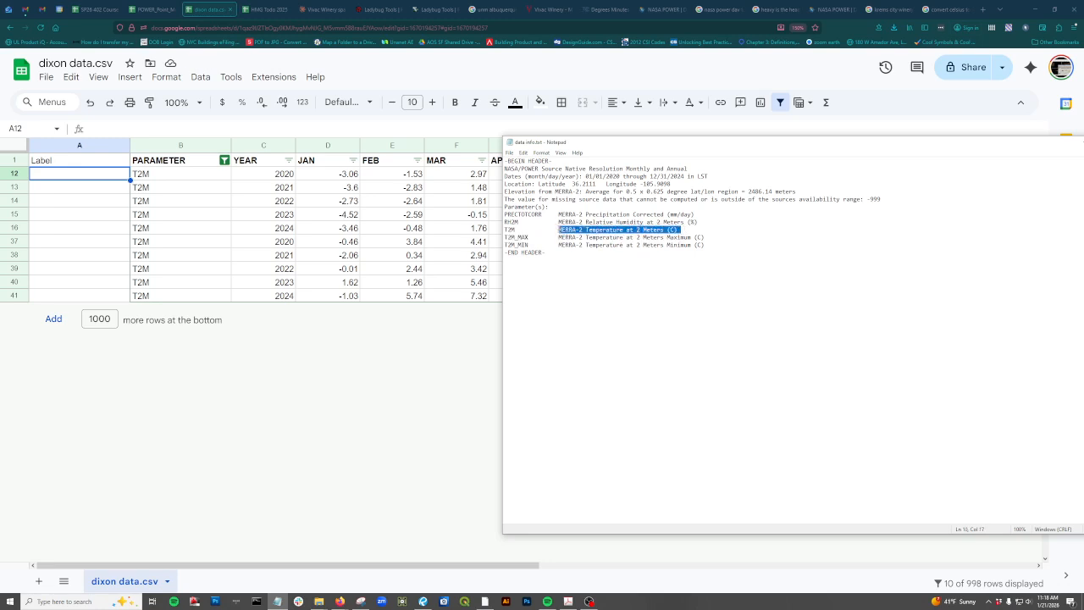
left_click(67, 179)
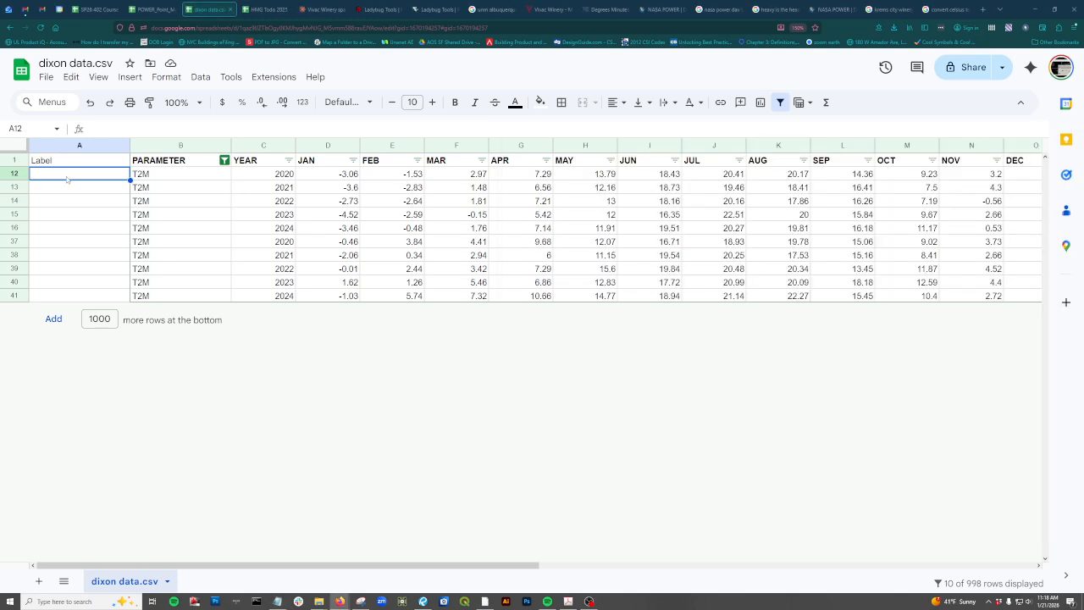
key("ctrl+v")
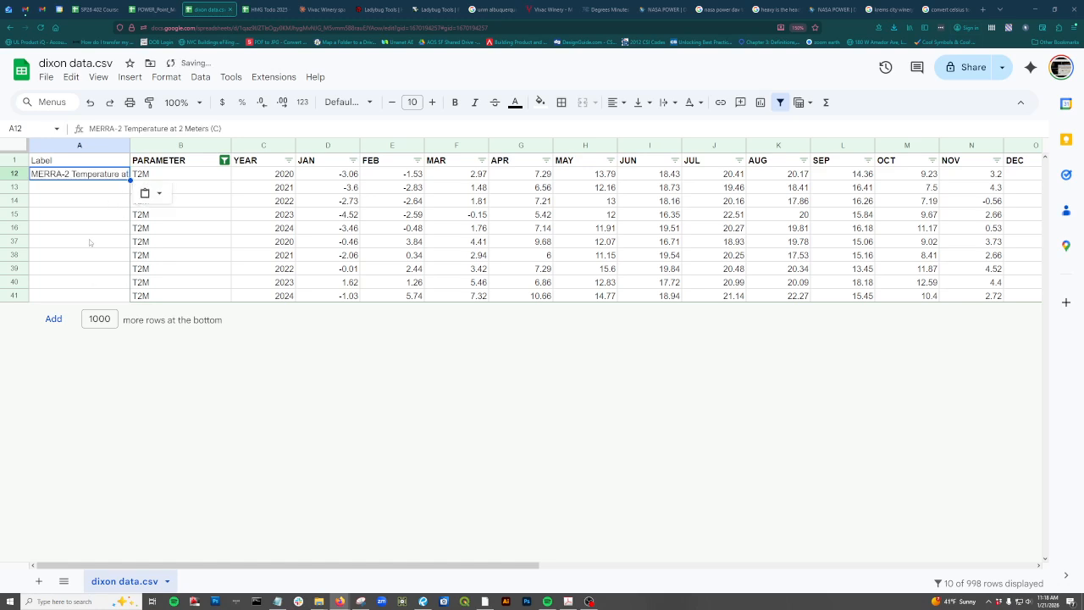
Step: Copy the label in A12 to the Label cells of all other visible T2M rows, A13 through A41
left_click(88, 228)
left_click(85, 176)
key("ctrl+c")
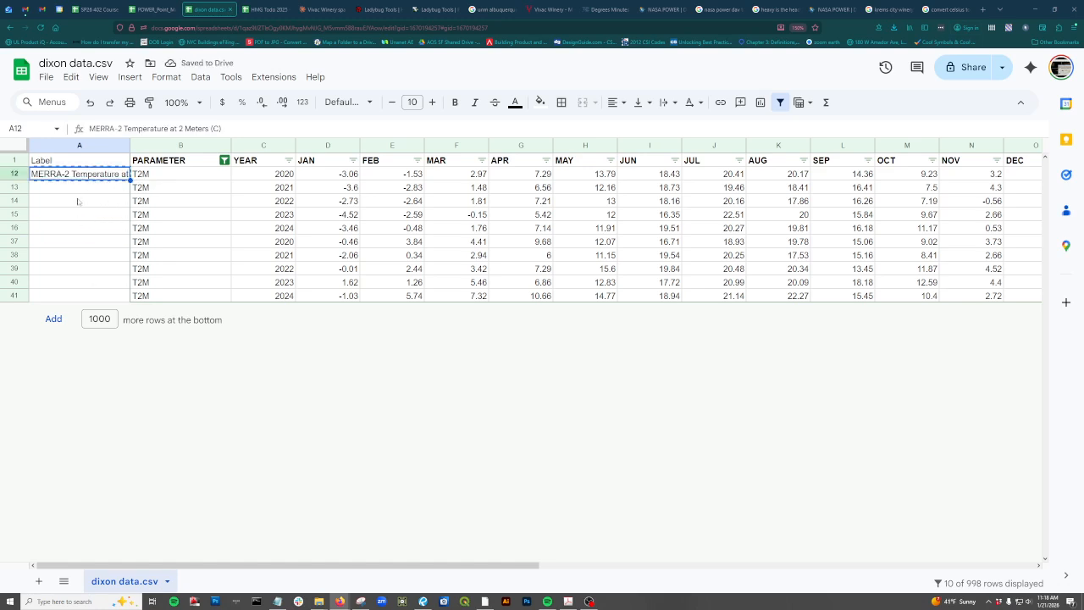
left_click_drag(88, 193, 88, 295)
key("ctrl+v")
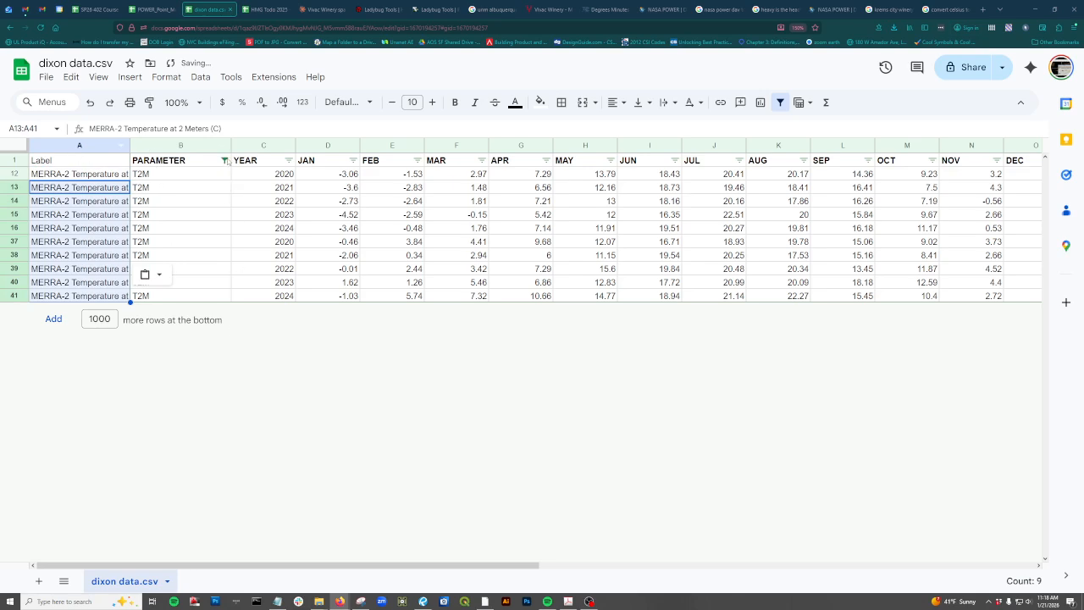
Step: Reset the PARAMETER filter to show all six values and check which rows received the label
left_click(225, 160)
left_click(72, 318)
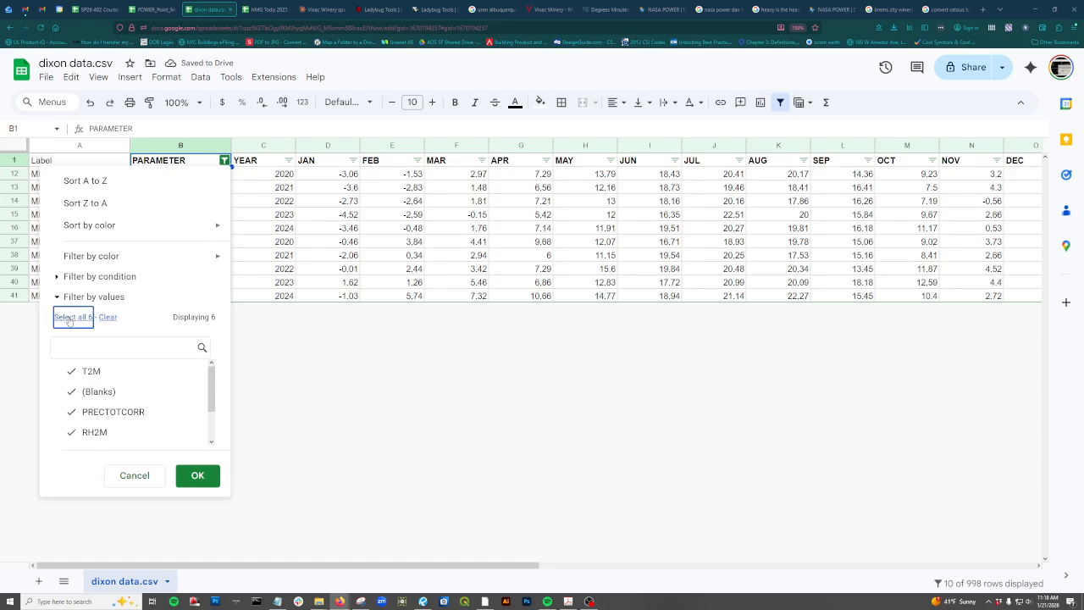
left_click(194, 475)
scroll(245, 339, "down", 5)
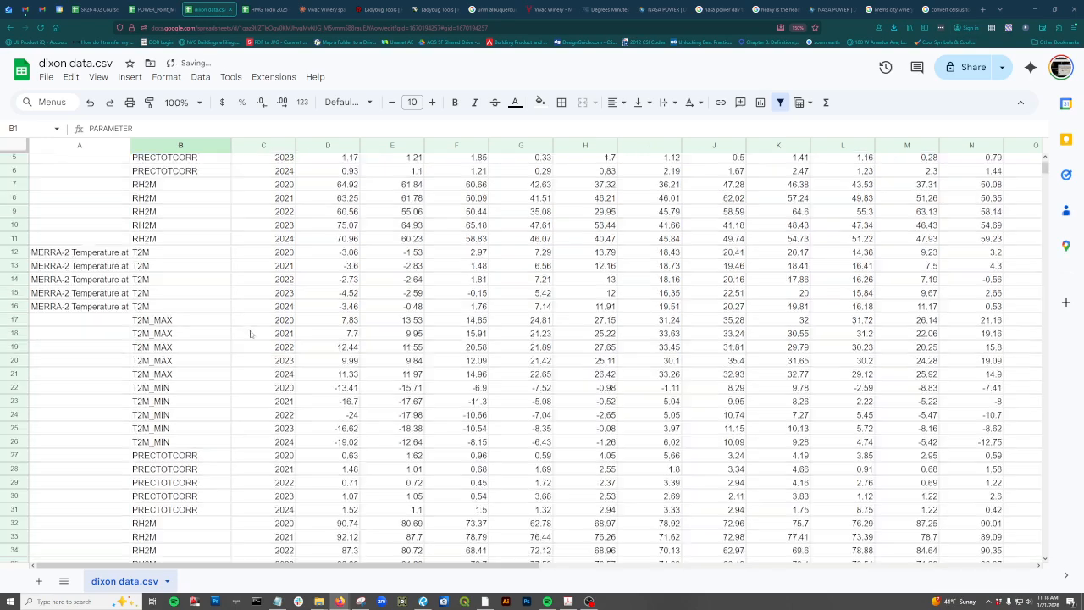
scroll(246, 340, "down", 2)
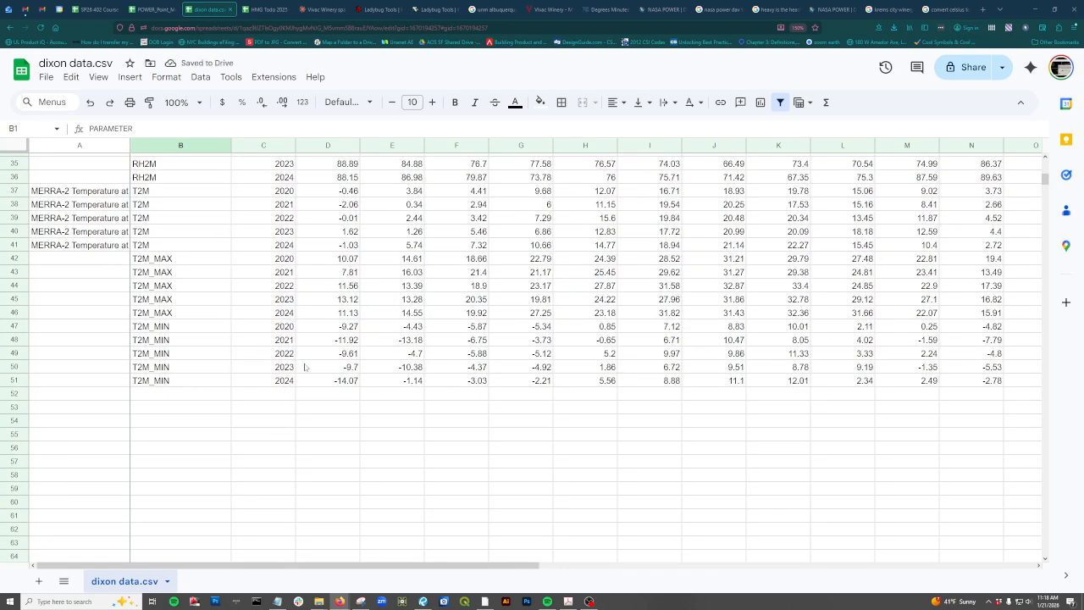
scroll(248, 335, "up", 3)
scroll(248, 335, "up", 4)
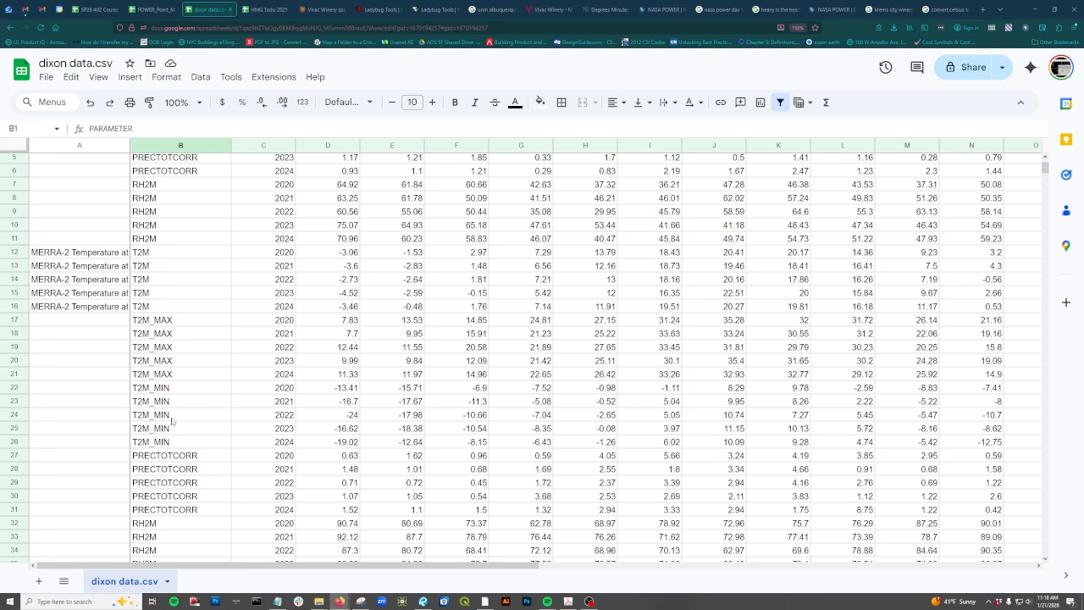
scroll(168, 337, "down", 1)
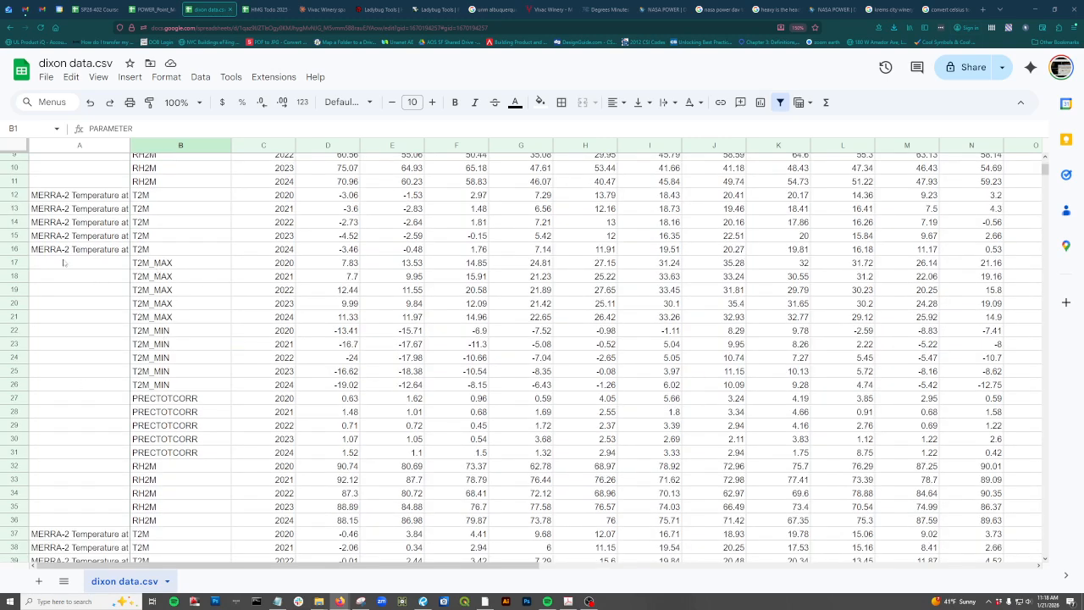
scroll(52, 361, "up", 2)
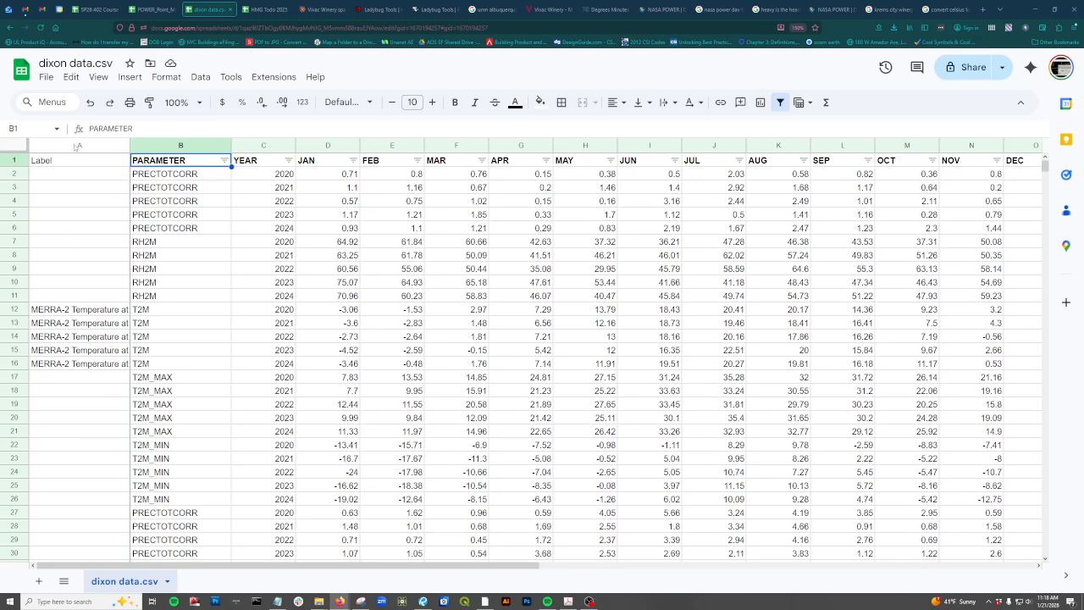
Step: Recreate the filter over columns A through P so that it includes the Label column
left_click_drag(76, 147, 982, 143)
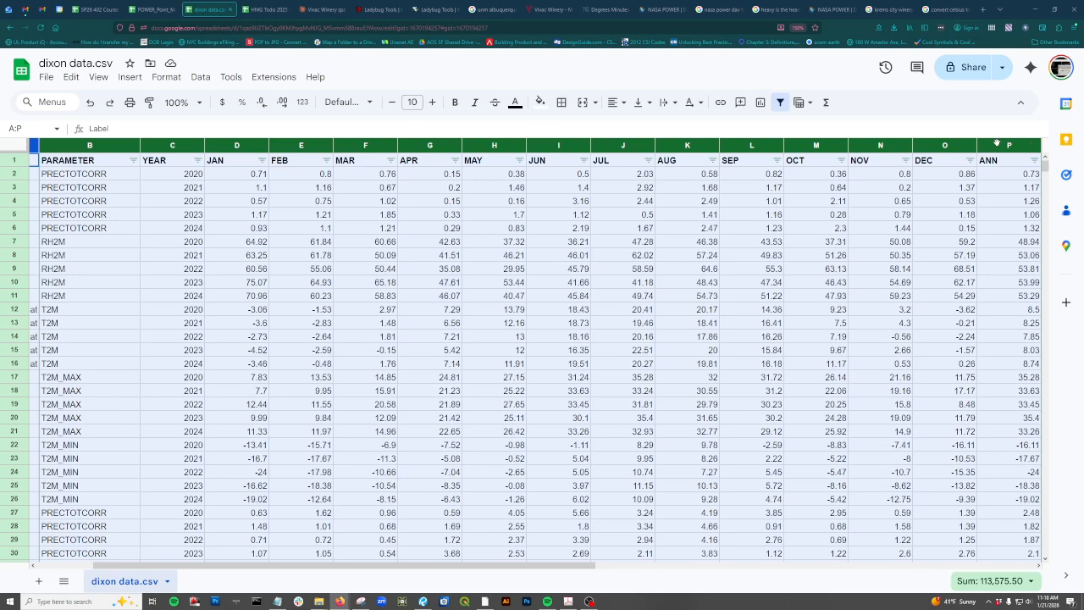
left_click(780, 102)
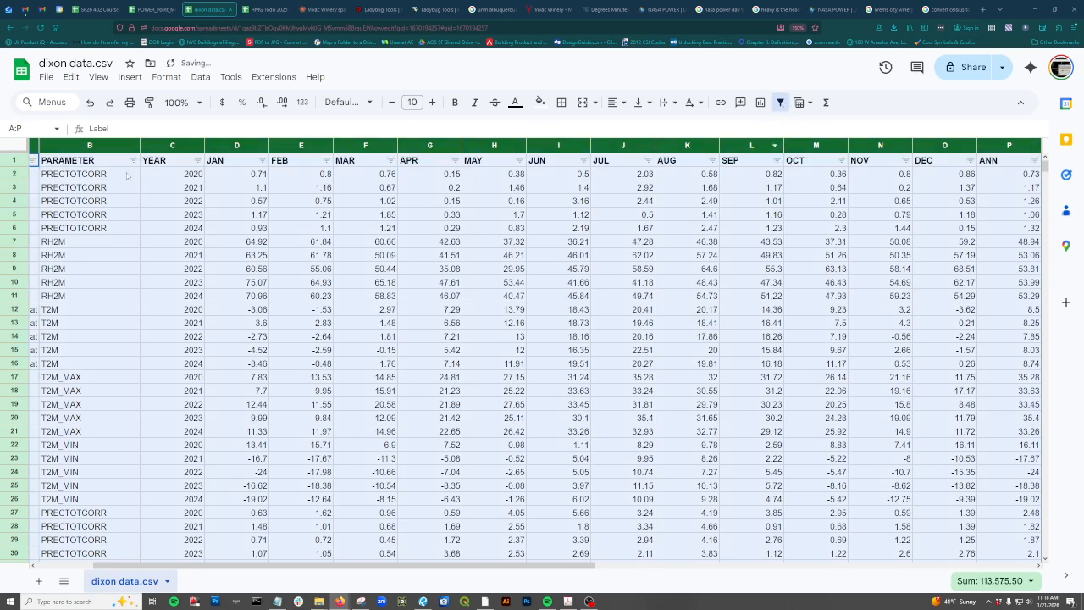
left_click_drag(378, 566, 320, 566)
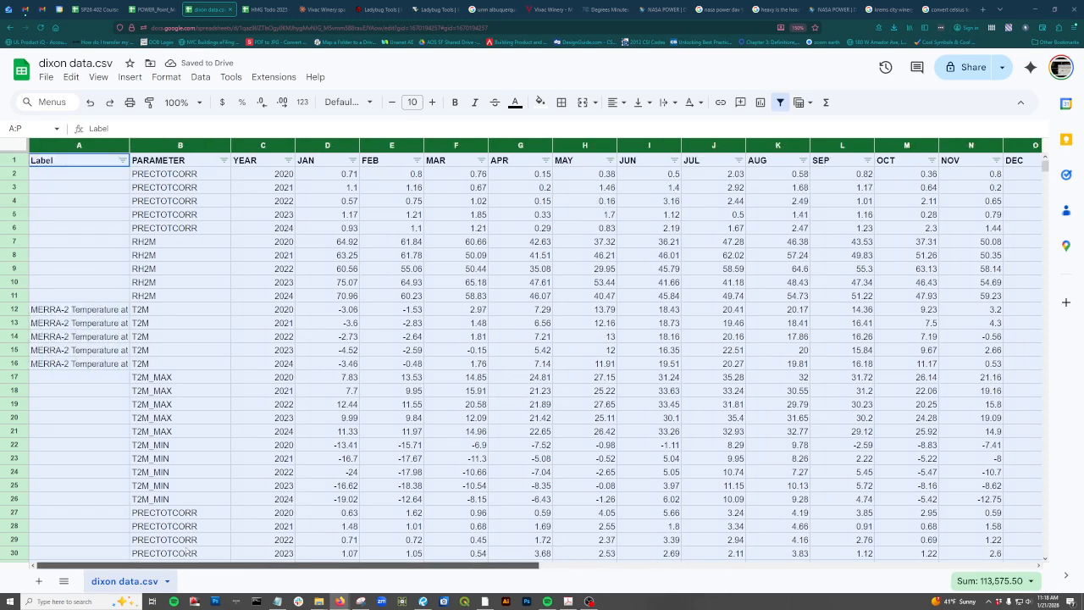
left_click(81, 187)
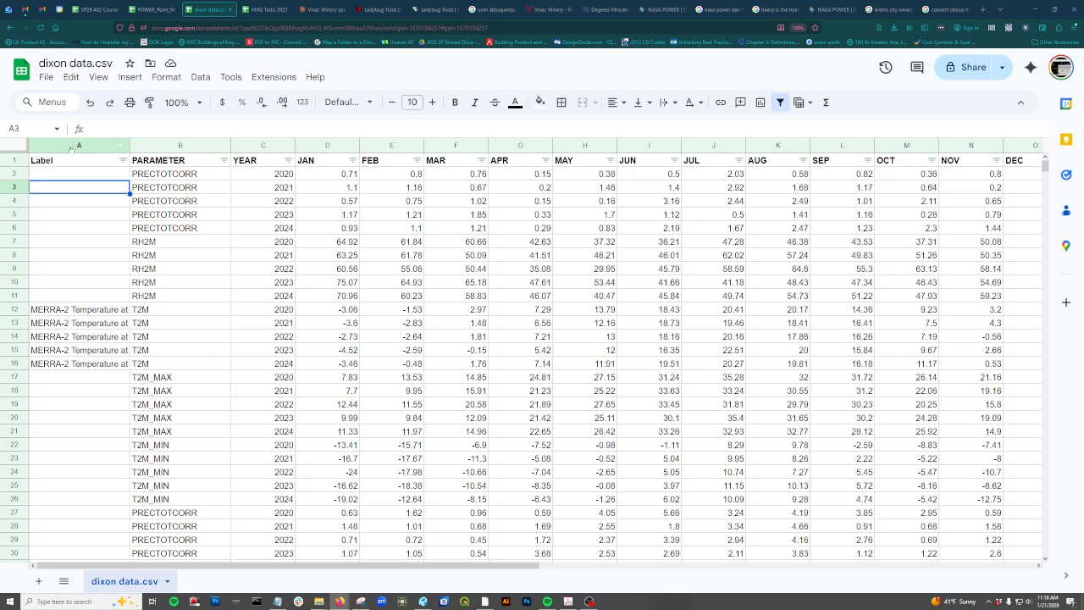
Step: Format the entire sheet in Arial with font size 8
left_click(12, 146)
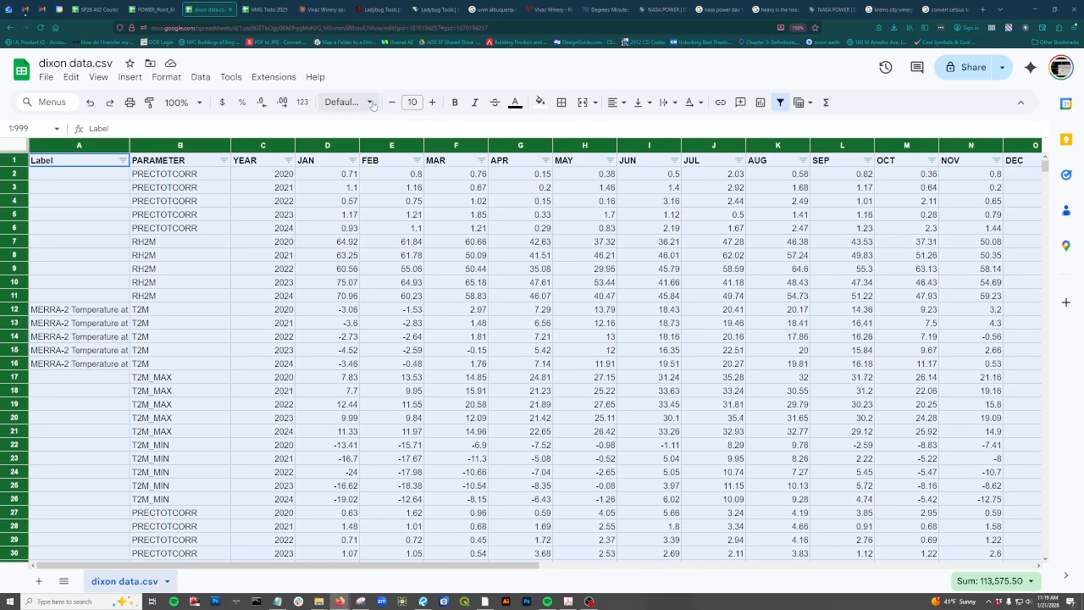
left_click(359, 102)
left_click(346, 230)
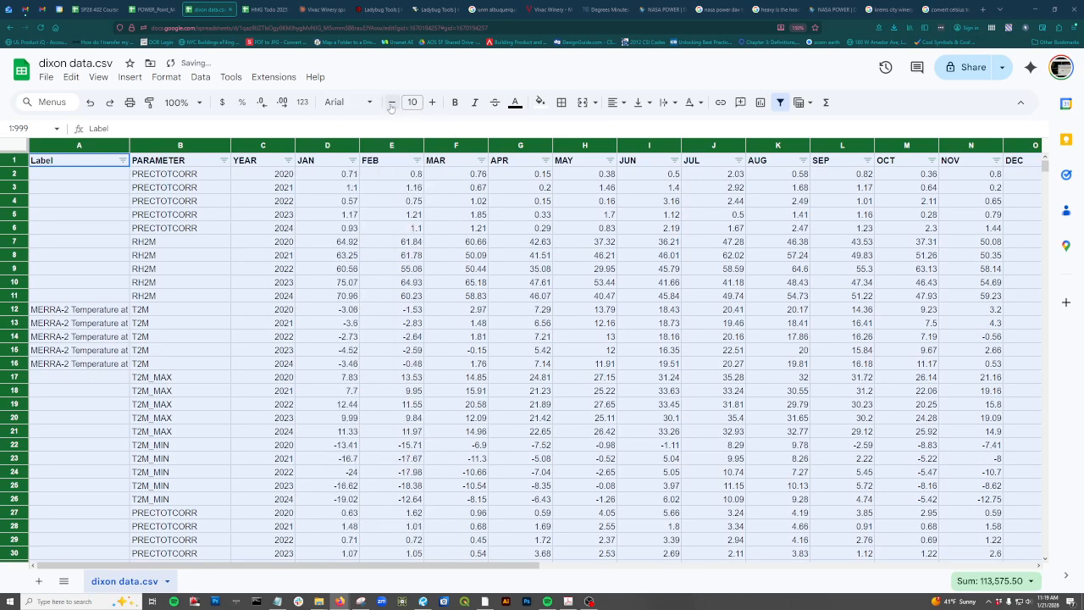
left_click(392, 102)
left_click(392, 103)
left_click(327, 268)
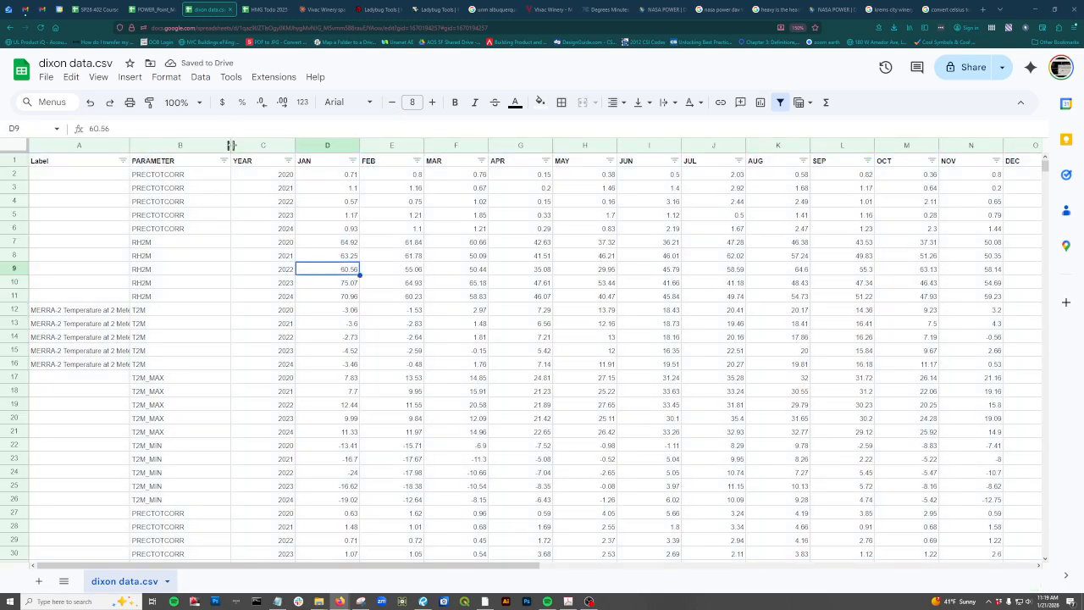
Step: Narrow the PARAMETER and YEAR columns and the JAN through ANN columns to fit their contents
left_click_drag(231, 145, 1028, 145)
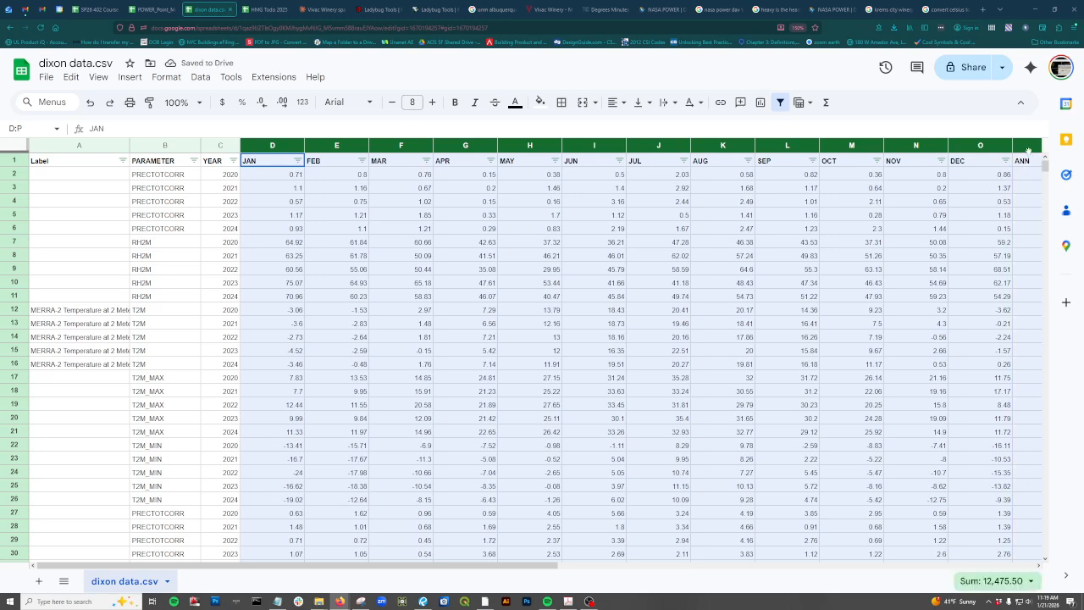
left_click_drag(755, 145, 728, 150)
left_click(825, 337)
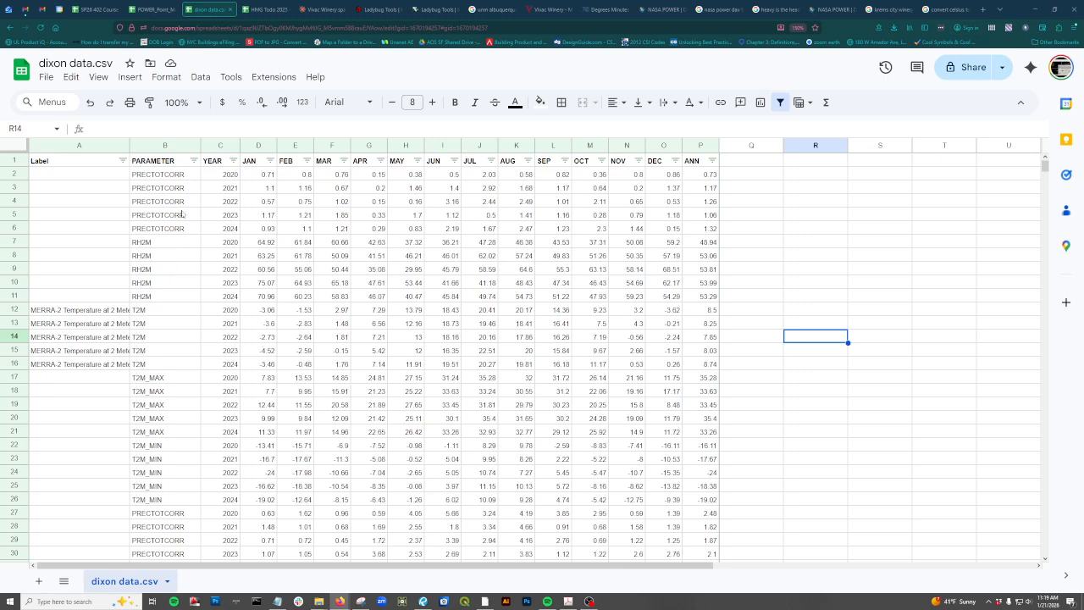
Step: Filter the PARAMETER column to T2M, T2M_MAX and T2M_MIN, excluding blanks, PRECTOTCORR and RH2M
left_click(194, 161)
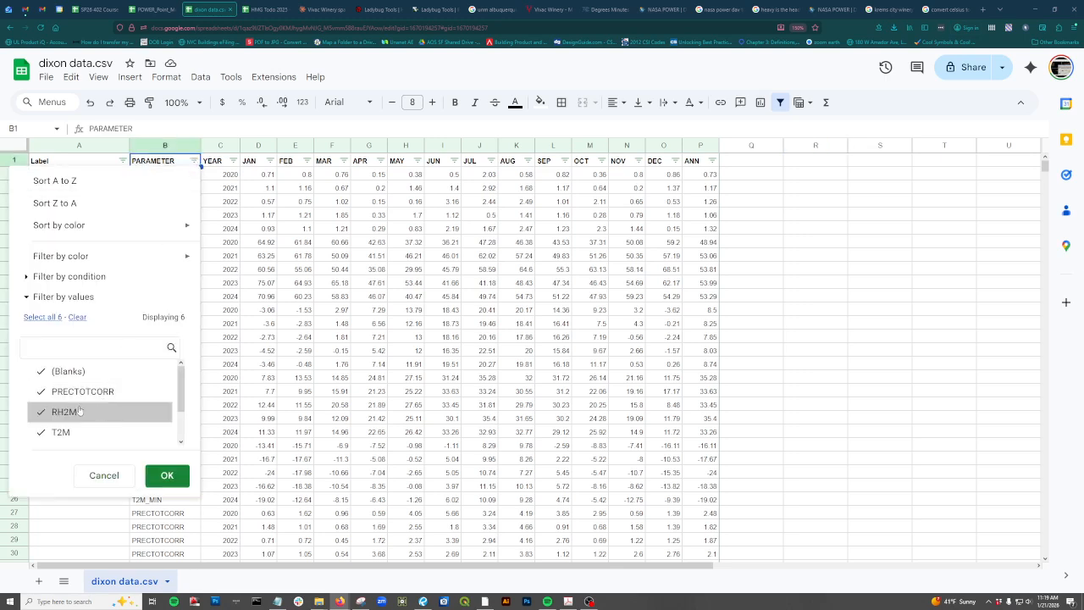
left_click(40, 391)
left_click(41, 372)
left_click(43, 412)
scroll(54, 409, "down", 1)
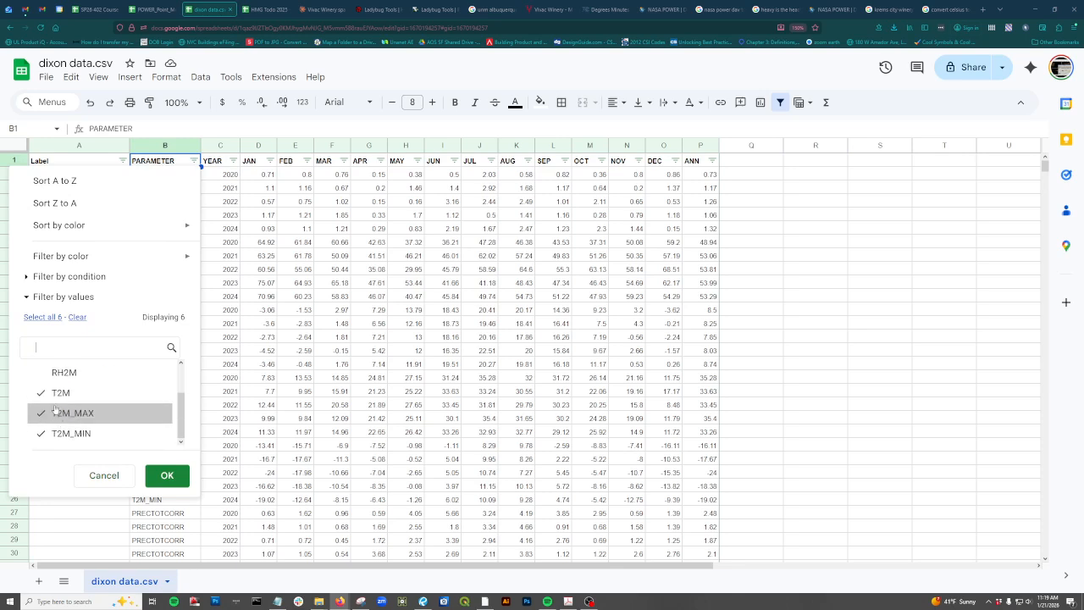
left_click(167, 475)
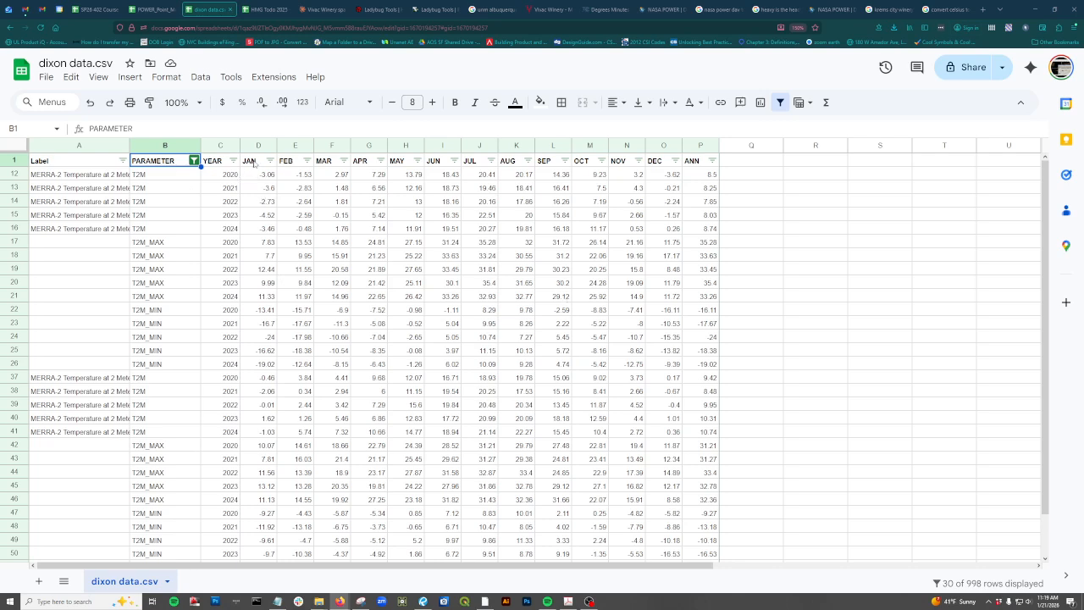
Step: Copy the JAN through ANN headers from D1:P1 into row 1 starting at R1
left_click_drag(257, 161, 711, 160)
key("ctrl+c")
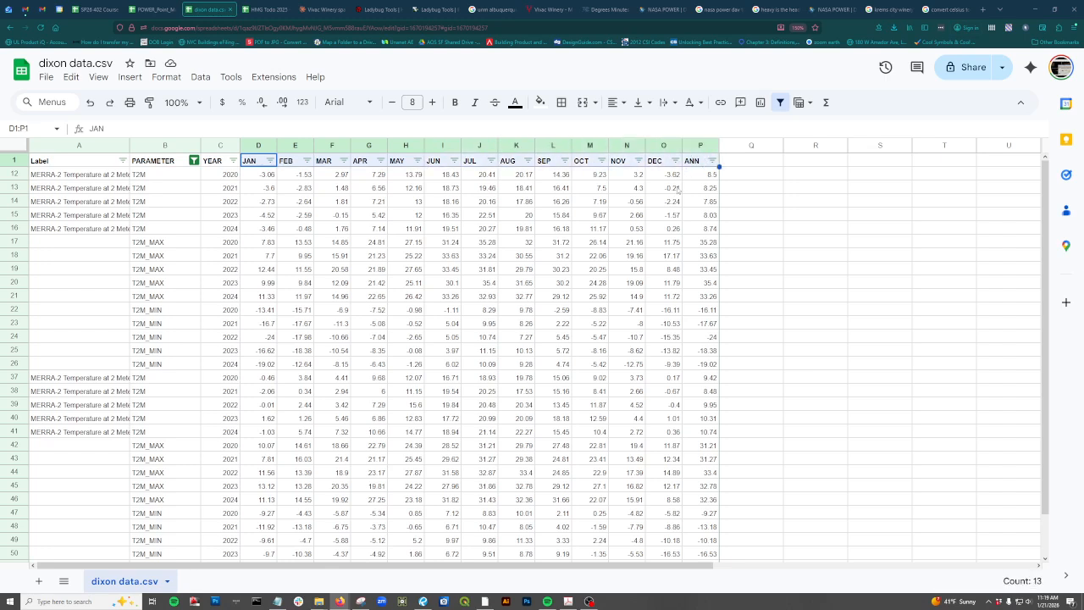
left_click(749, 160)
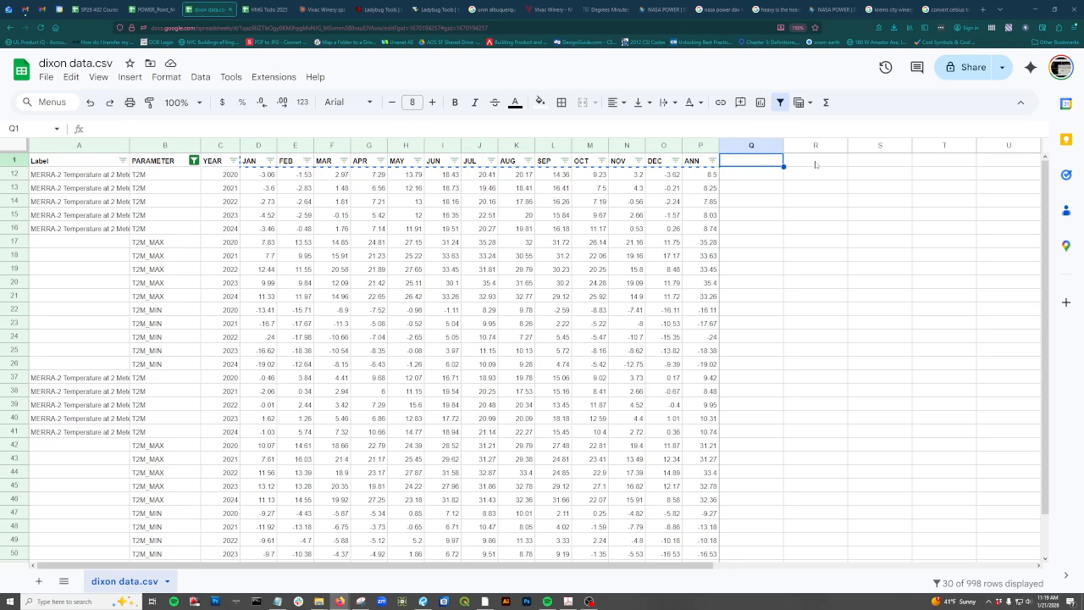
left_click(816, 164)
key("ctrl+v")
left_click(880, 350)
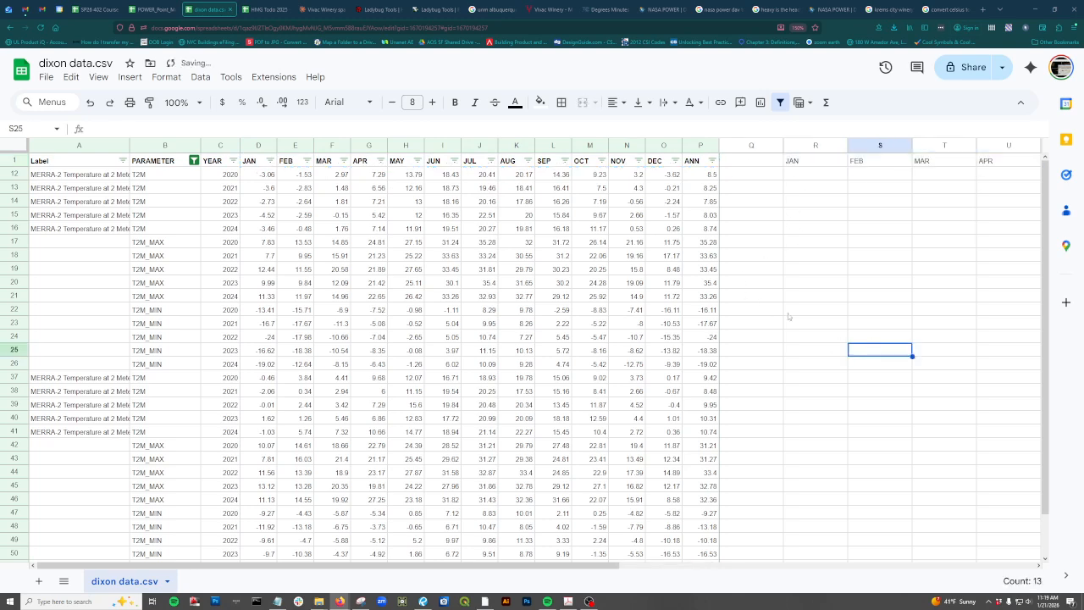
Step: Enter the formula =convert(D12,"C","F") in R12 to convert the first JAN temperature to Fahrenheit
left_click(818, 176)
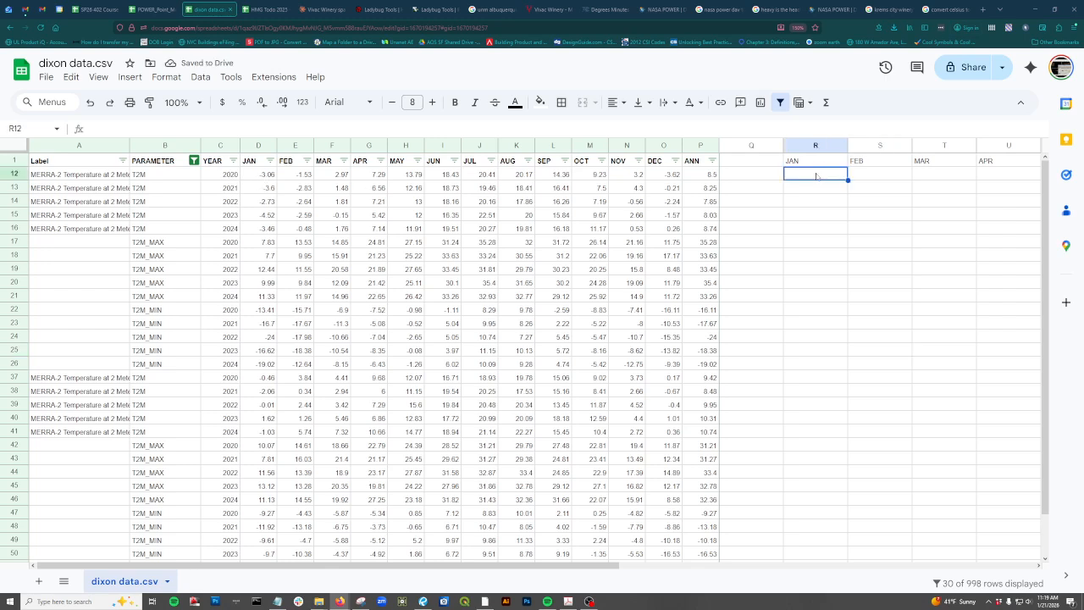
type("=convert(")
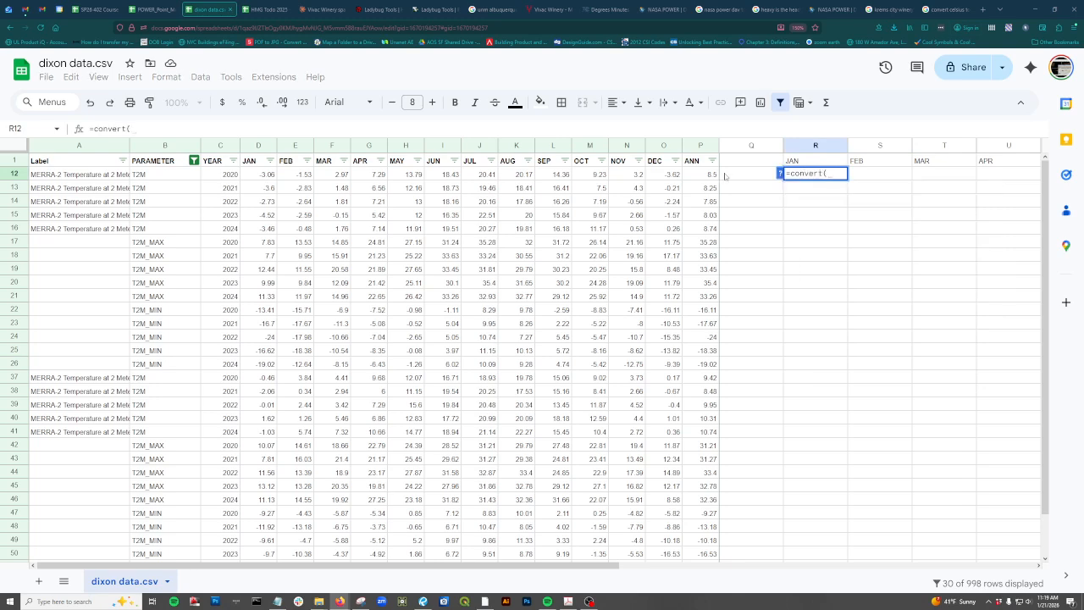
left_click(270, 175)
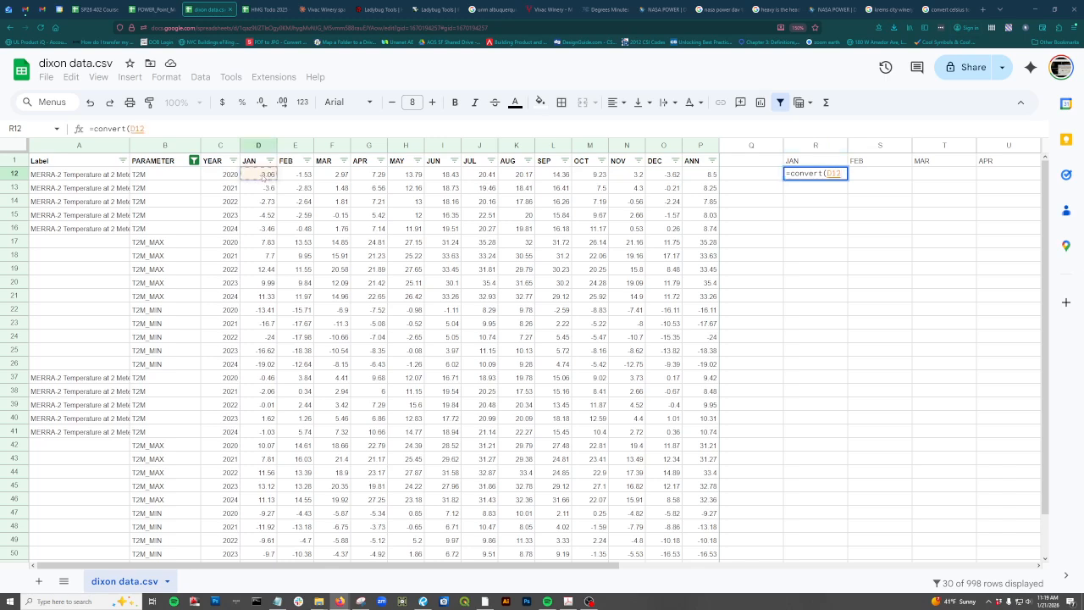
type(",\"C")
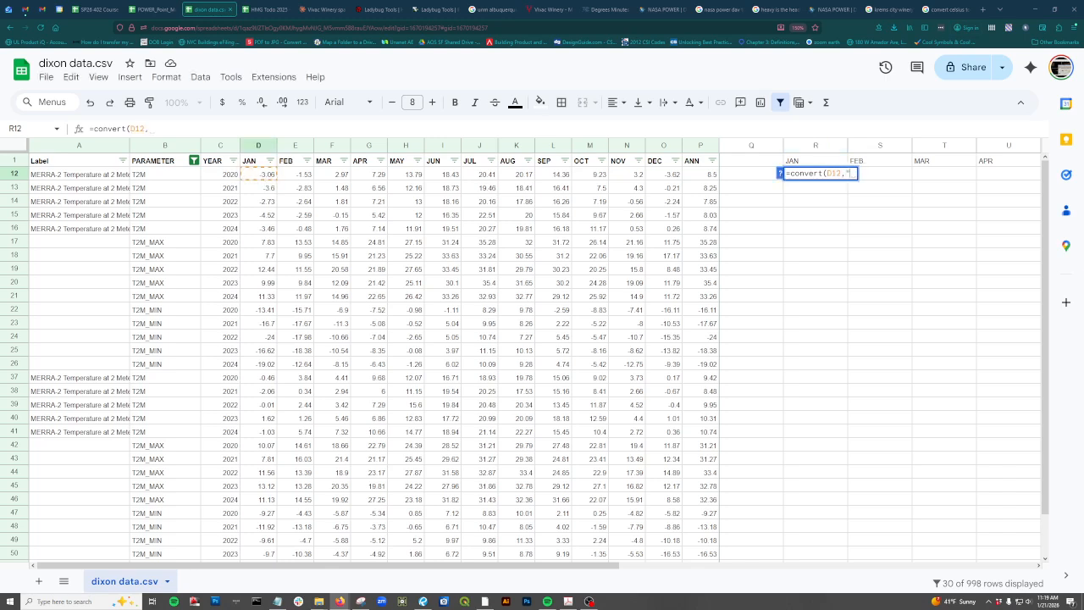
type("\",\"F")
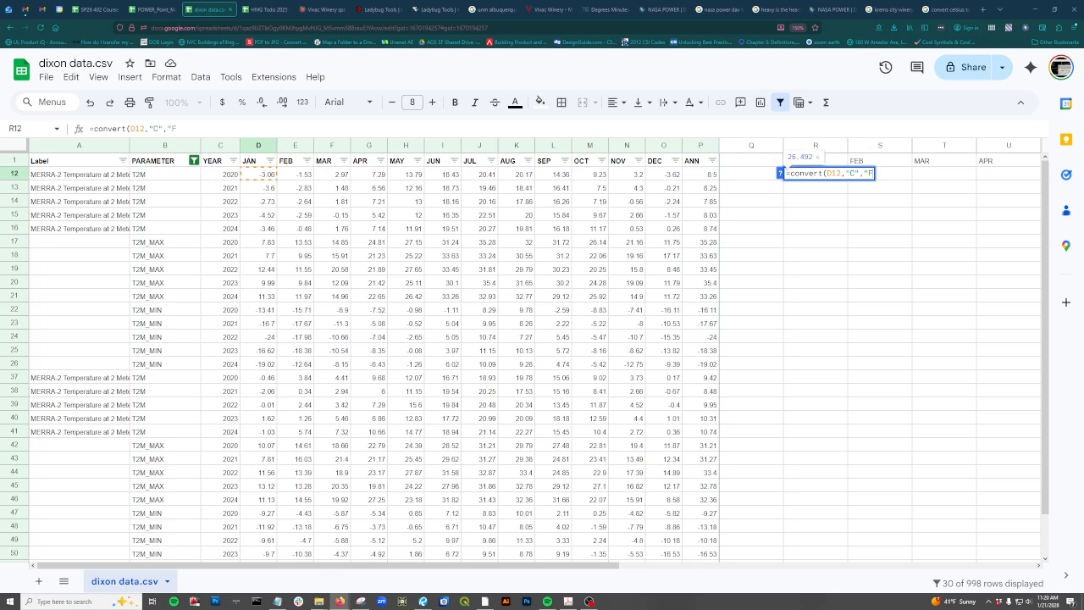
type("\")")
key("Return")
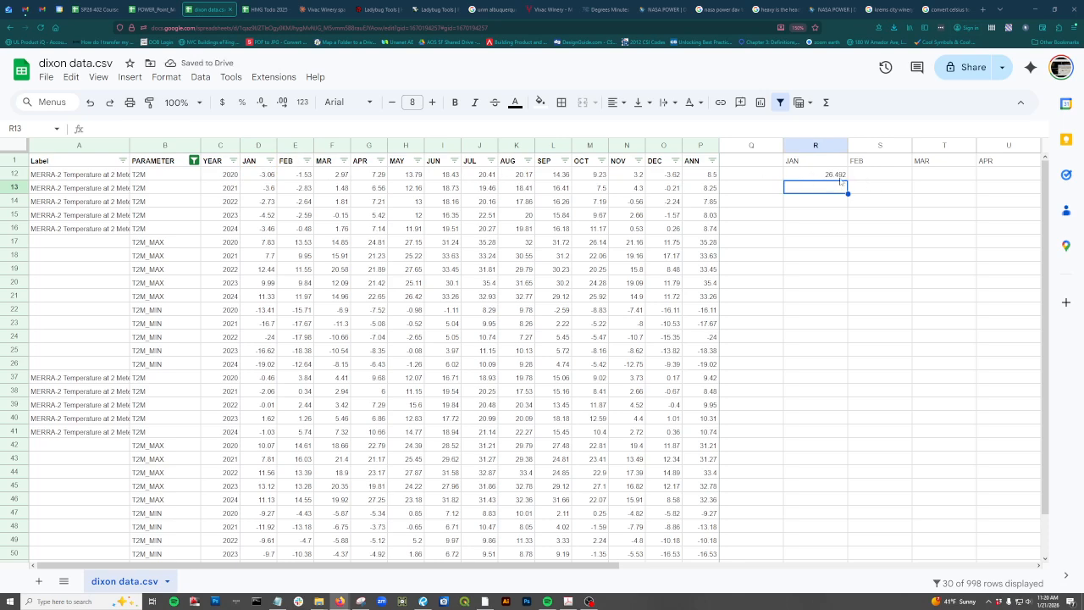
Step: Copy the R12 conversion formula down the JAN column through R51
left_click(834, 177)
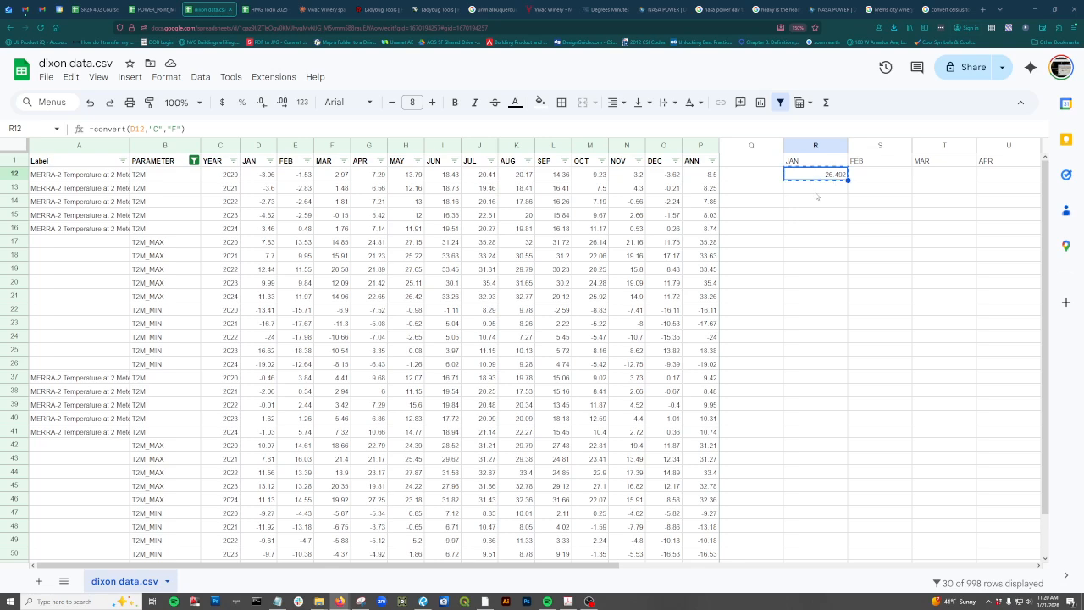
key("ctrl+c")
left_click_drag(817, 188, 806, 555)
scroll(805, 432, "down", 2)
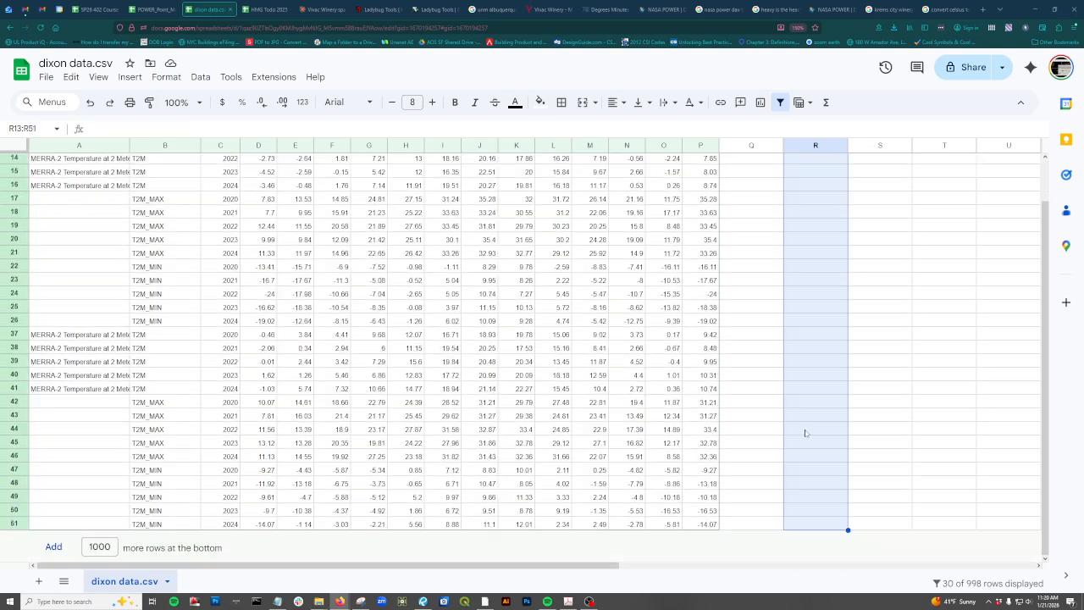
key("ctrl+v")
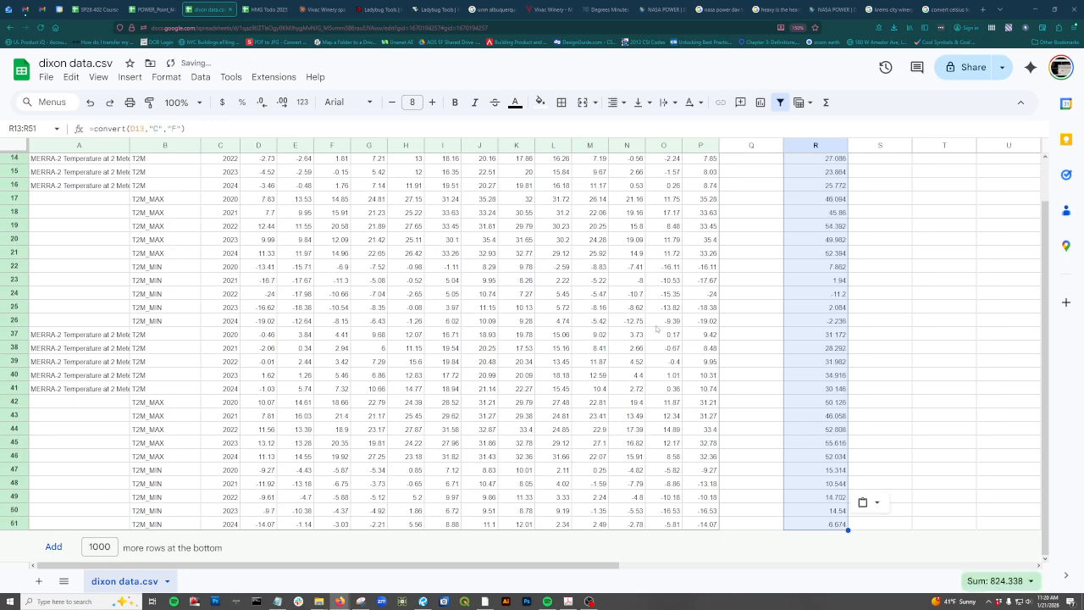
scroll(842, 270, "up", 1)
left_click(886, 257)
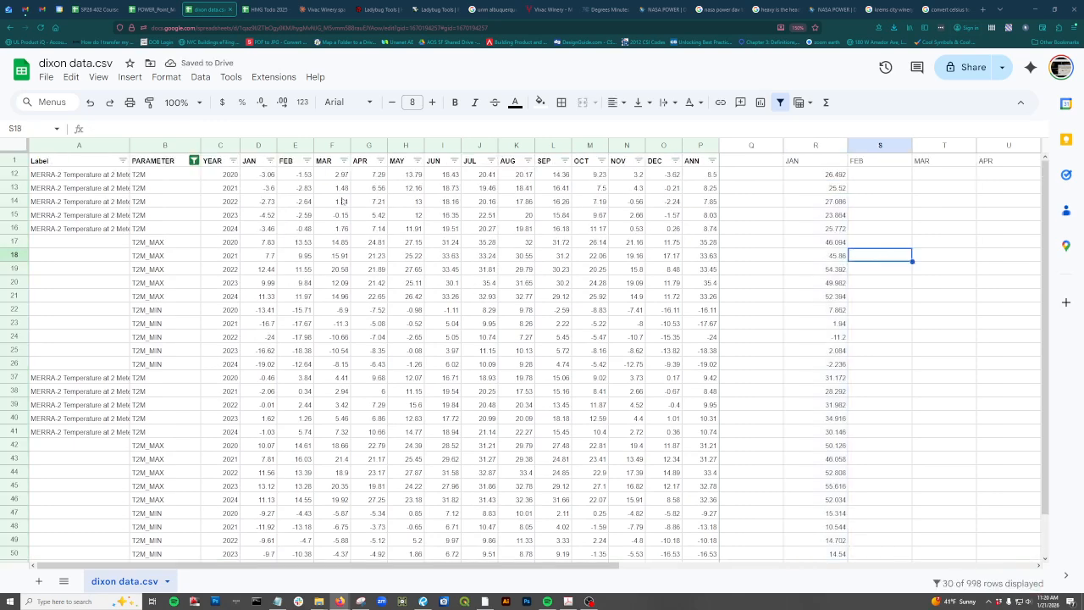
Step: Include RH2M in the PARAMETER filter and exclude it again
left_click(194, 160)
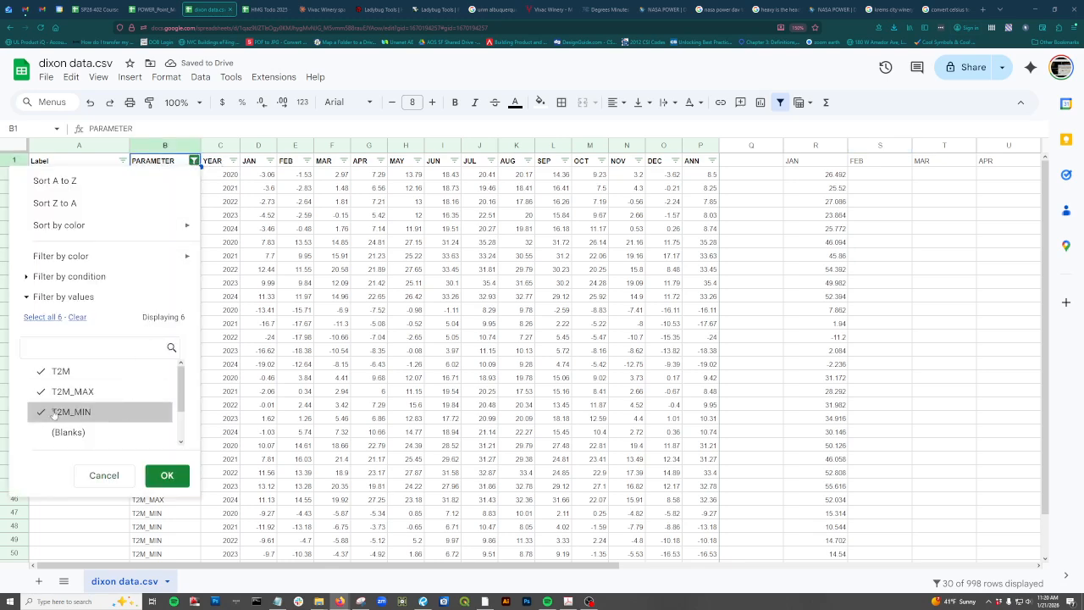
scroll(59, 408, "down", 1)
scroll(51, 419, "down", 2)
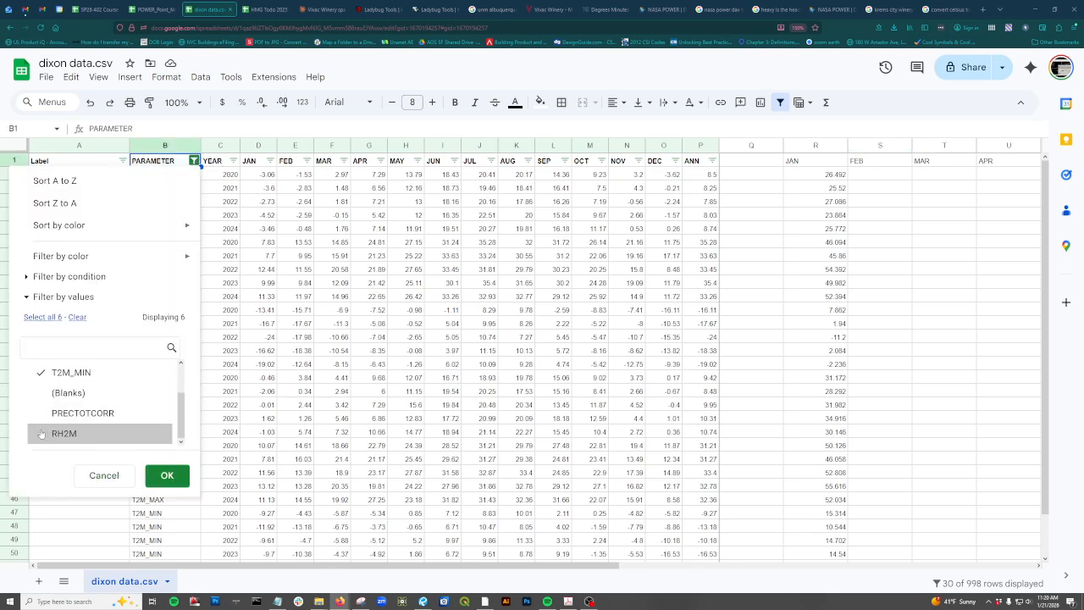
left_click(167, 475)
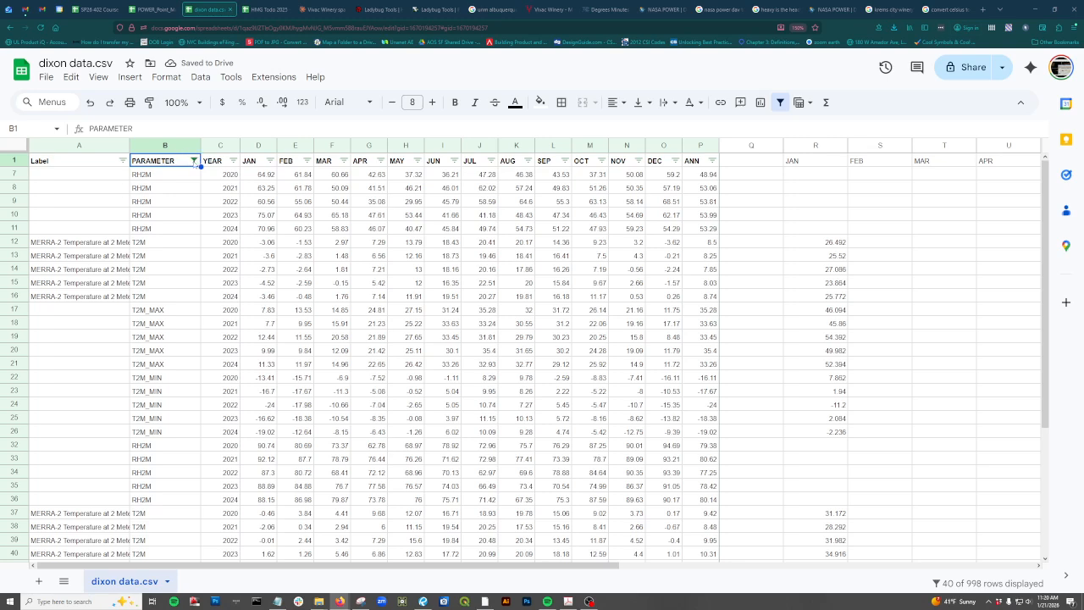
left_click(193, 161)
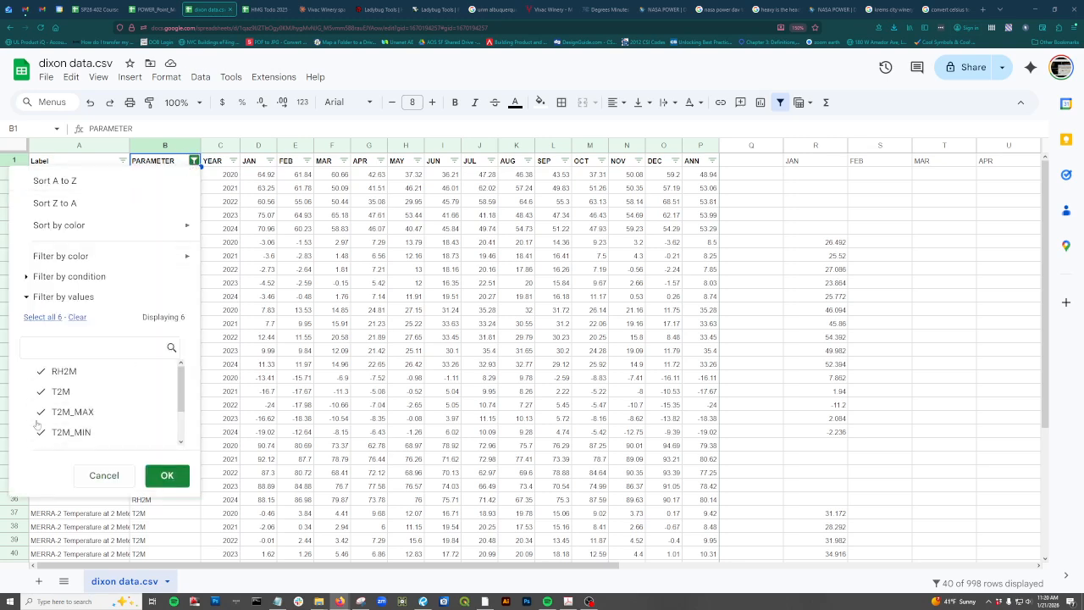
left_click(41, 373)
left_click(171, 477)
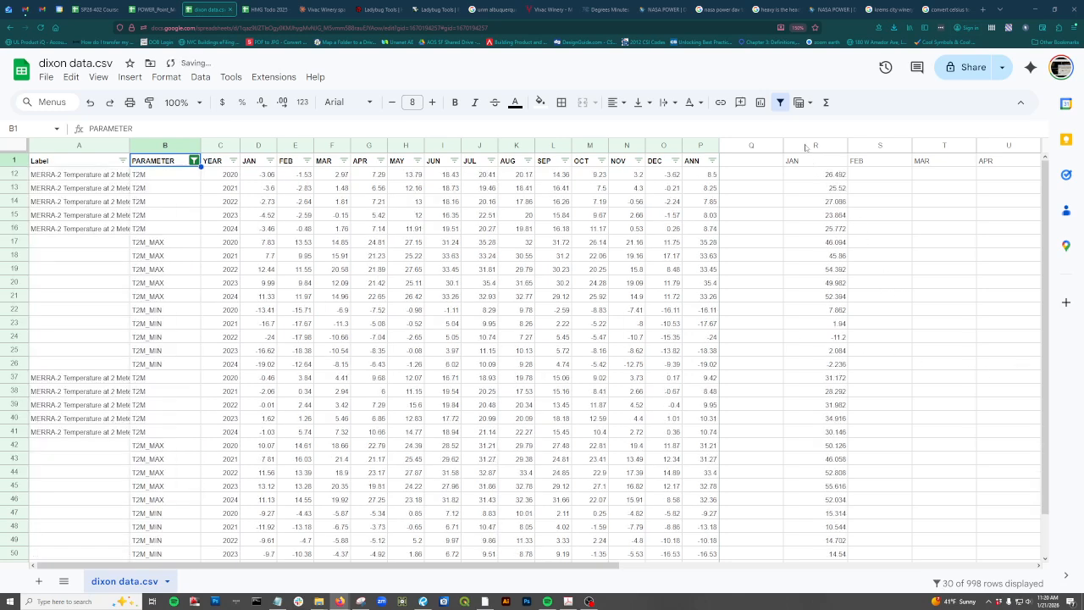
Step: Try copying the whole converted JAN column R onto column S and undo the paste
left_click(805, 146)
key("ctrl+c")
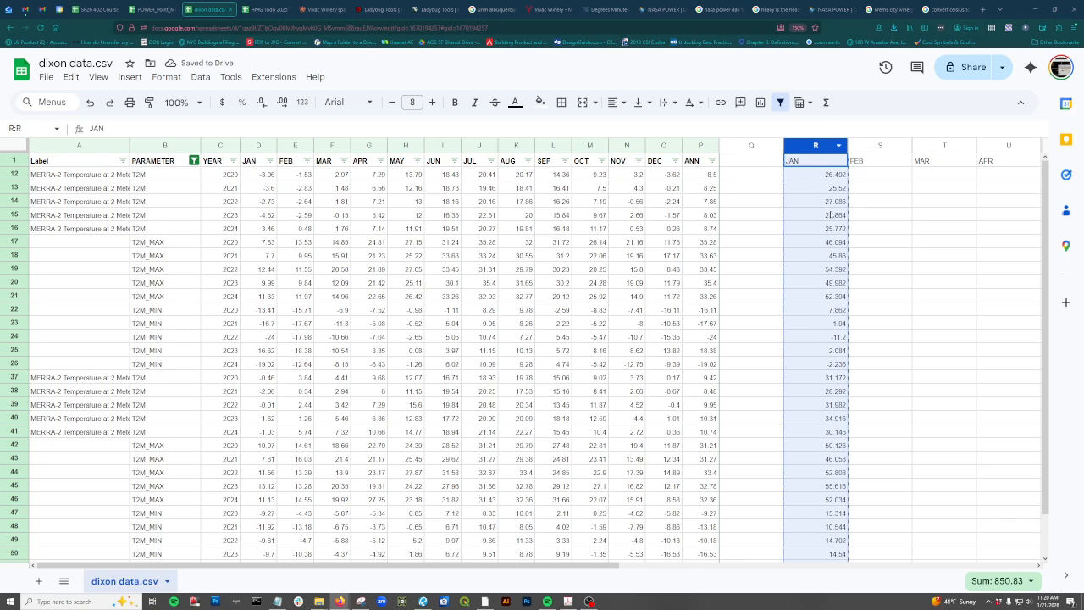
left_click(863, 145)
key("ctrl+v")
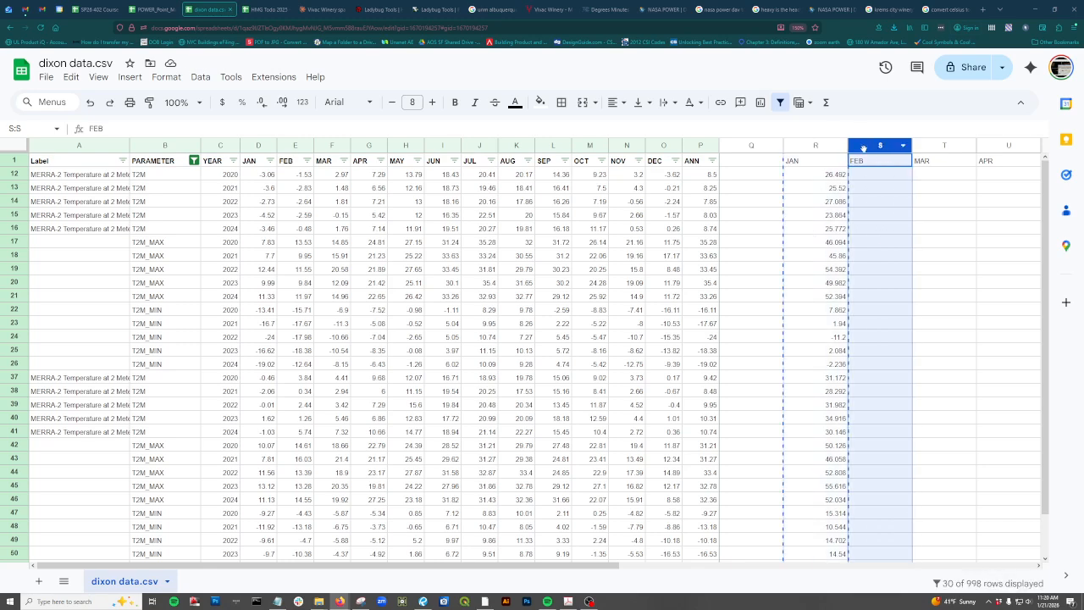
key("ctrl+z")
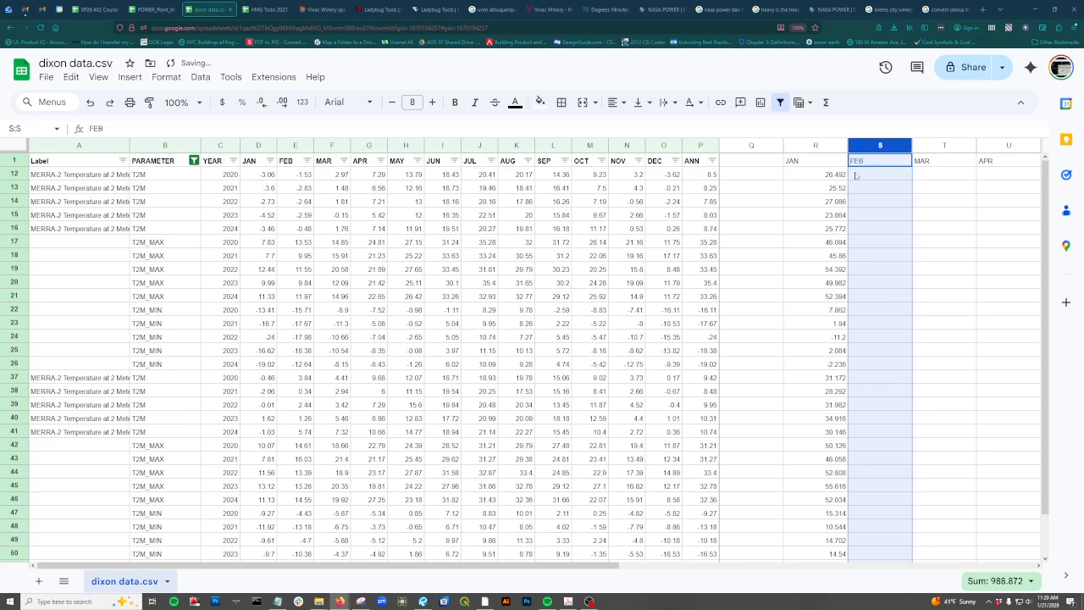
left_click(939, 214)
left_click(805, 145)
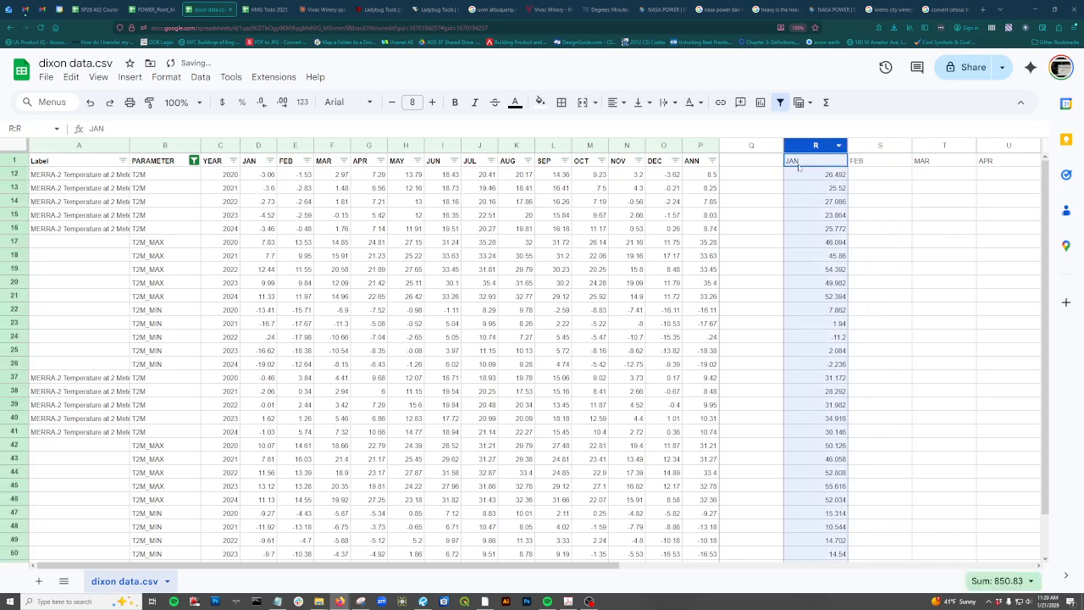
left_click(809, 161)
left_click(963, 285)
left_click(813, 162)
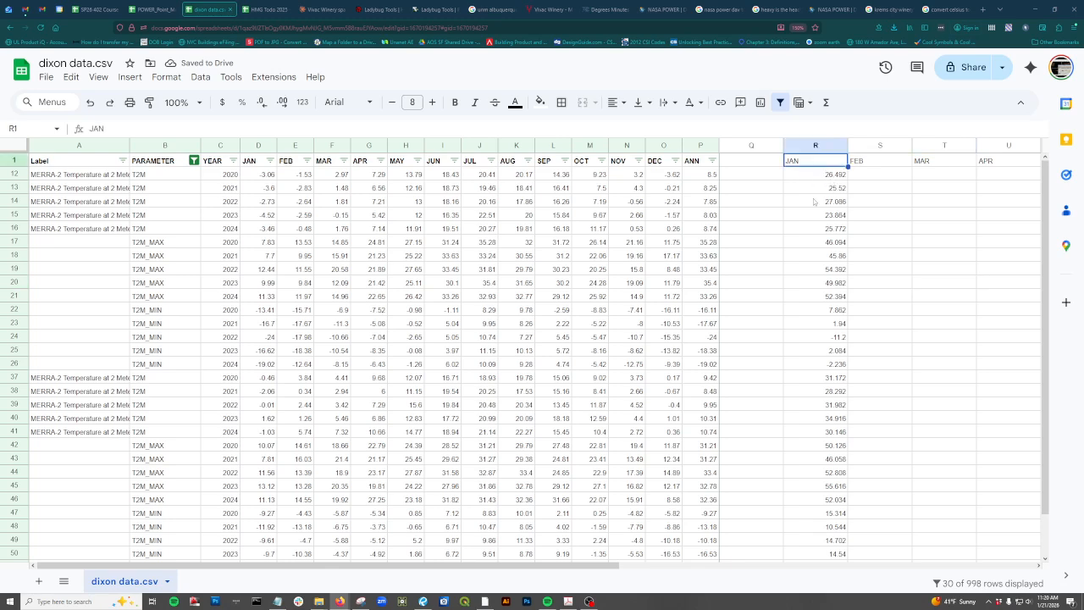
left_click(910, 241)
Step: Copy the conversion formulas from R12:R51 into the FEB column starting at S12, and check the formula in S12
left_click_drag(834, 174, 837, 556)
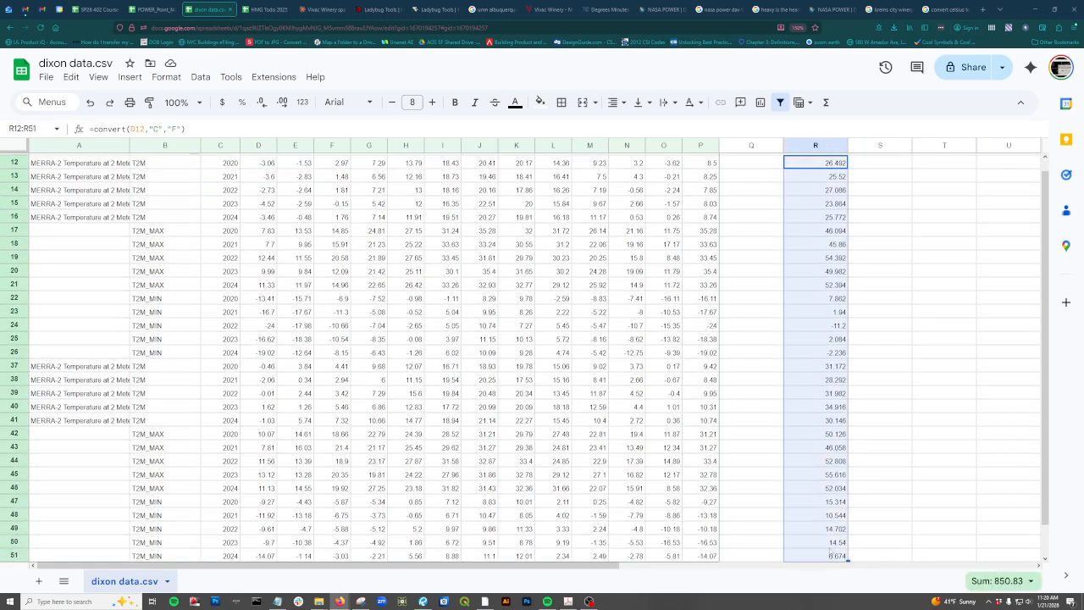
key("ctrl+c")
left_click(877, 176)
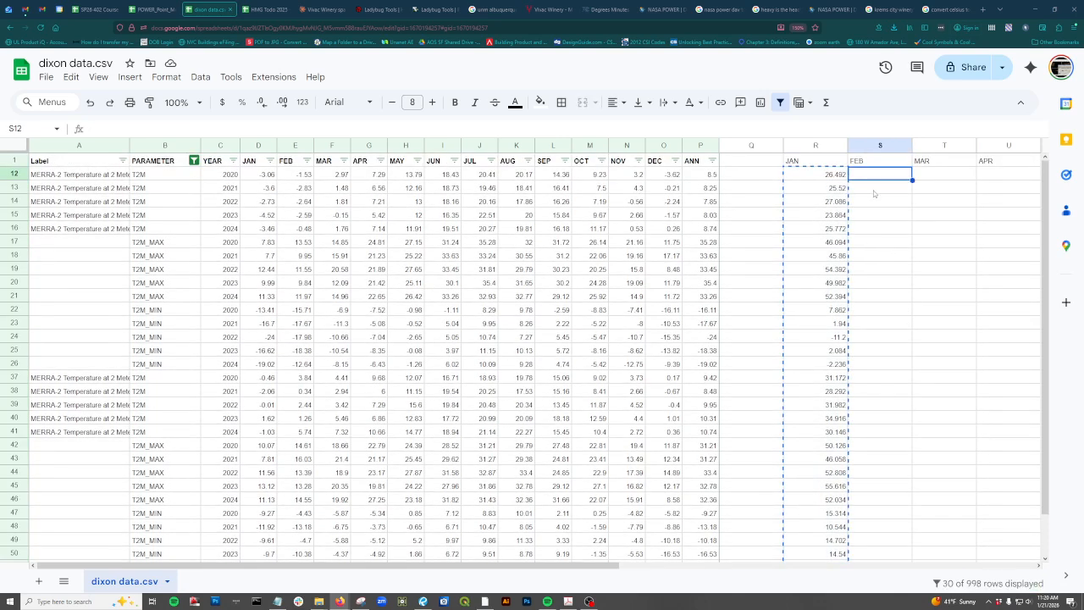
key("ctrl+v")
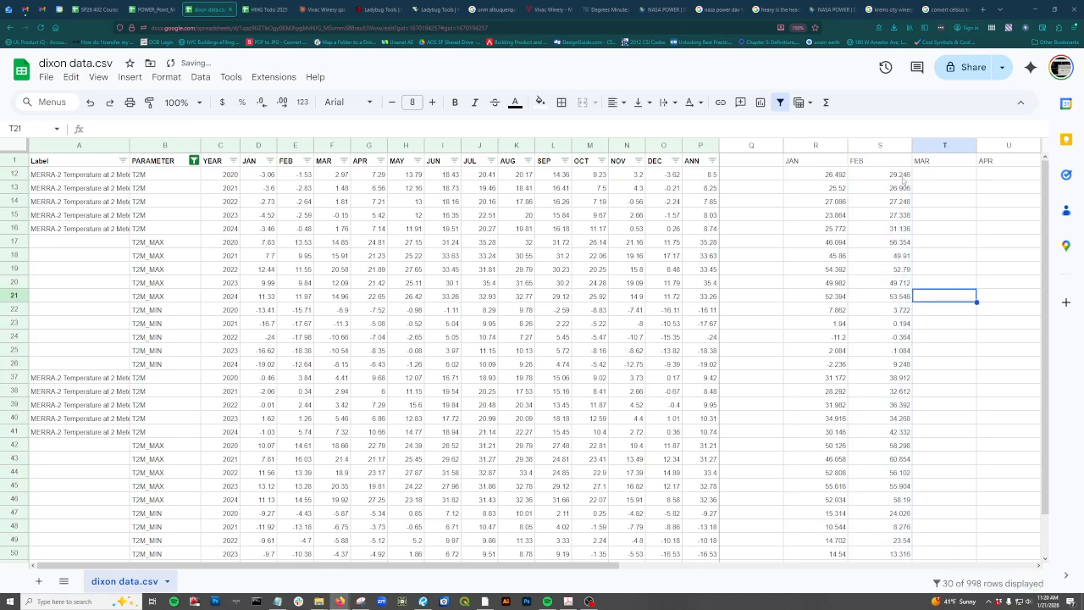
left_click(900, 174)
double_click(900, 175)
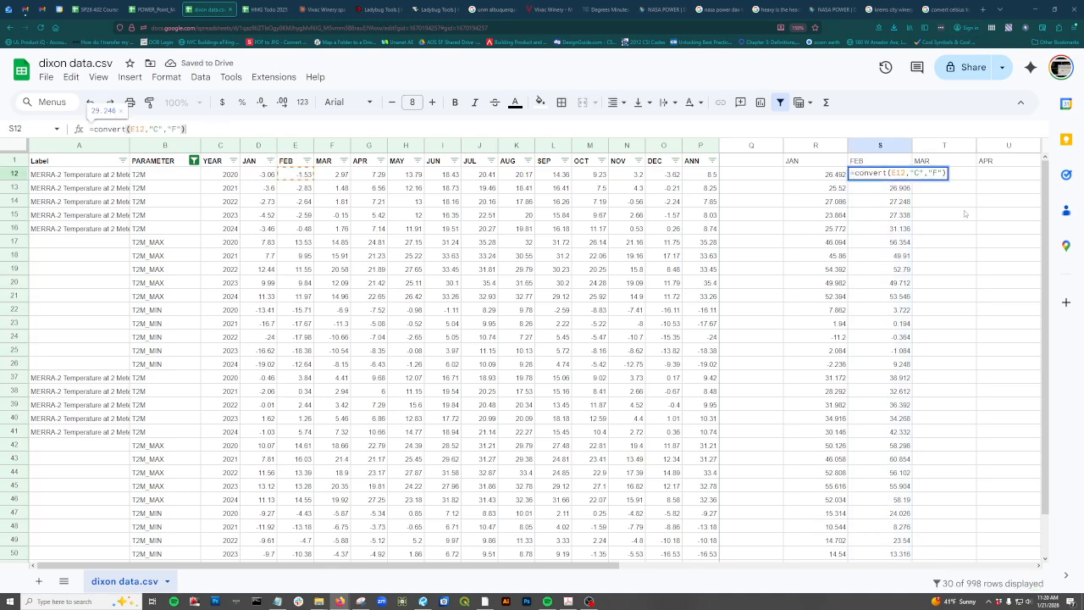
key("Escape")
Step: Copy the FEB conversion formulas in S12:S51 across the MAR through ANN columns, filling T12:AD51
key("ctrl+shift+Down")
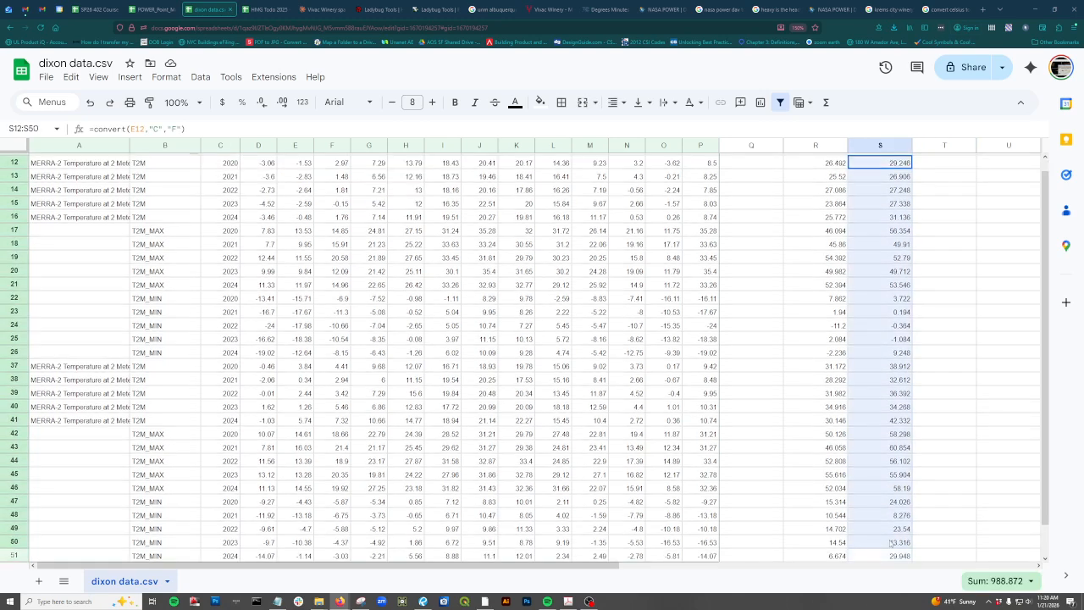
left_click(888, 556, "shift")
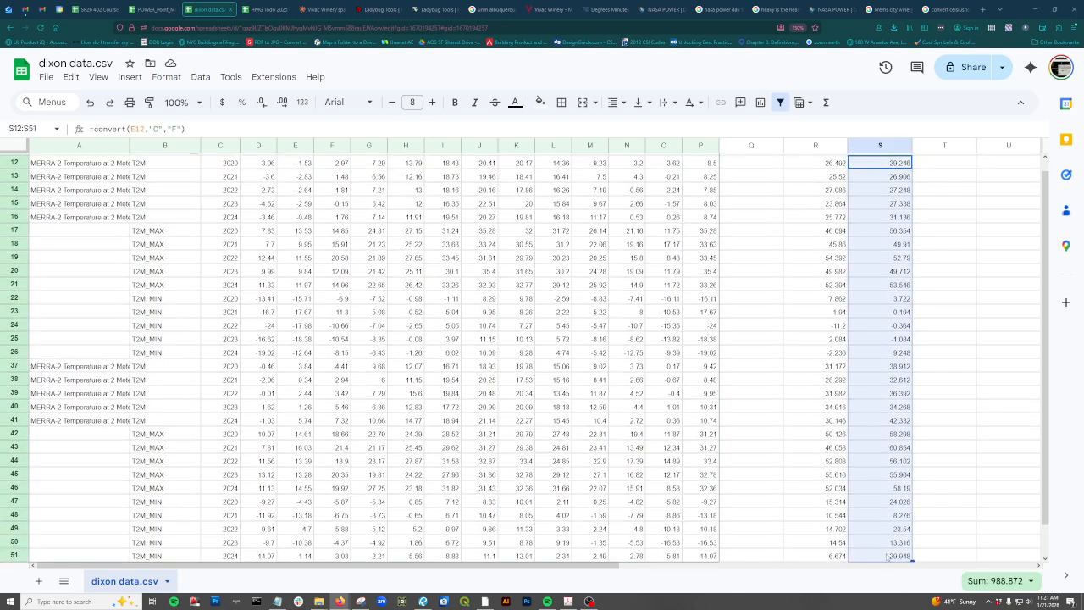
left_click(942, 164)
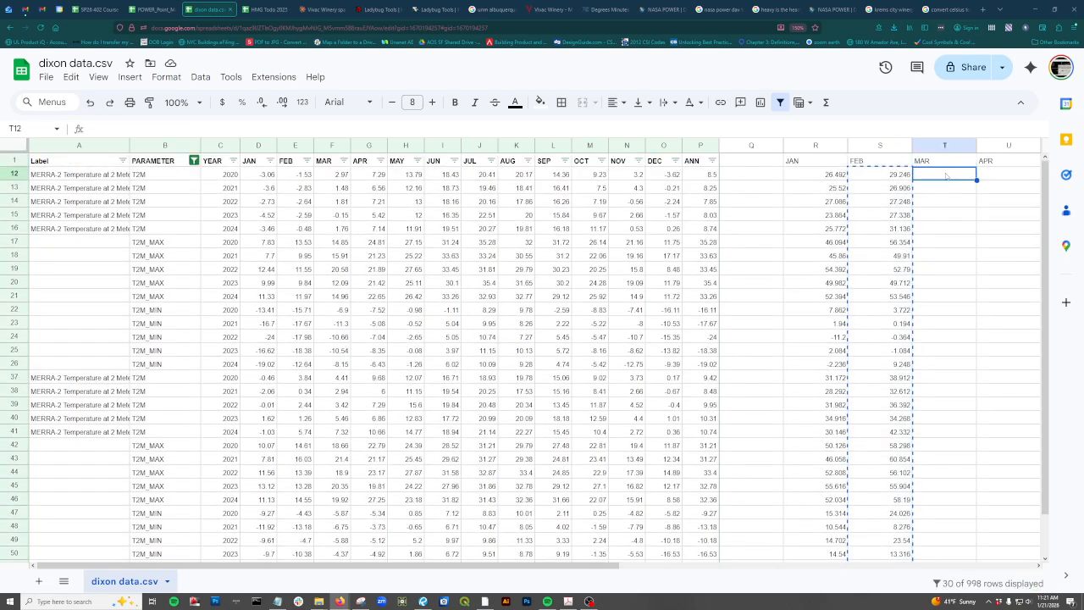
key("ctrl+shift+Right")
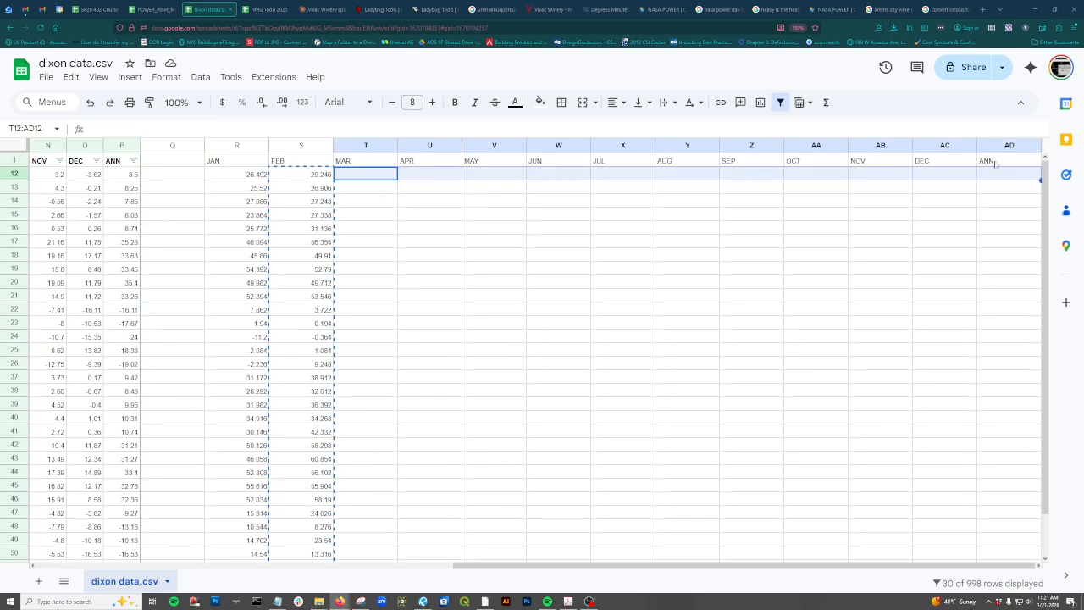
key("ctrl+v")
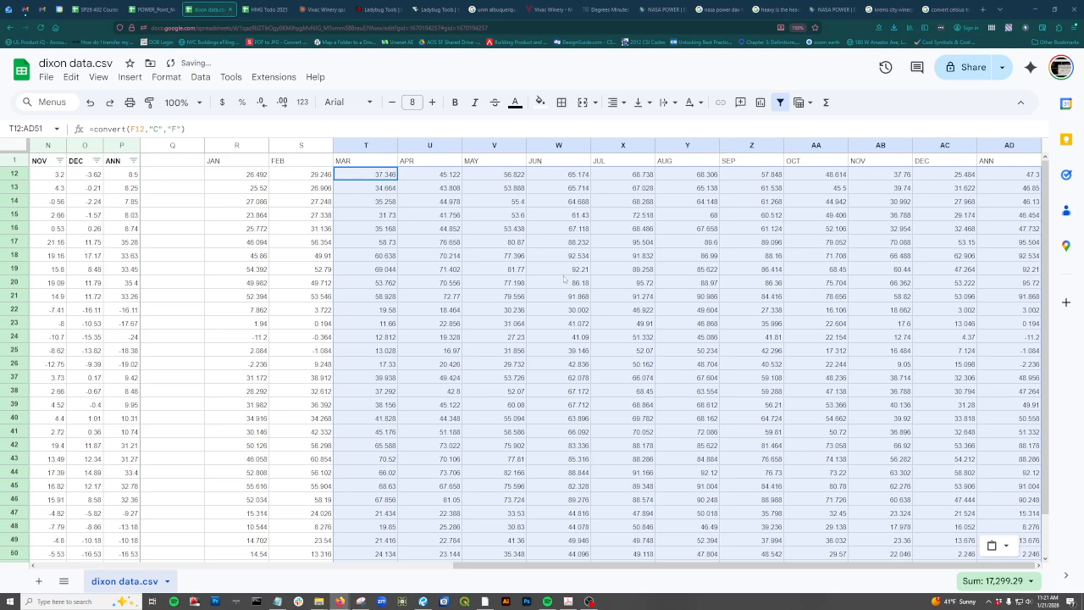
scroll(569, 354, "down", 3)
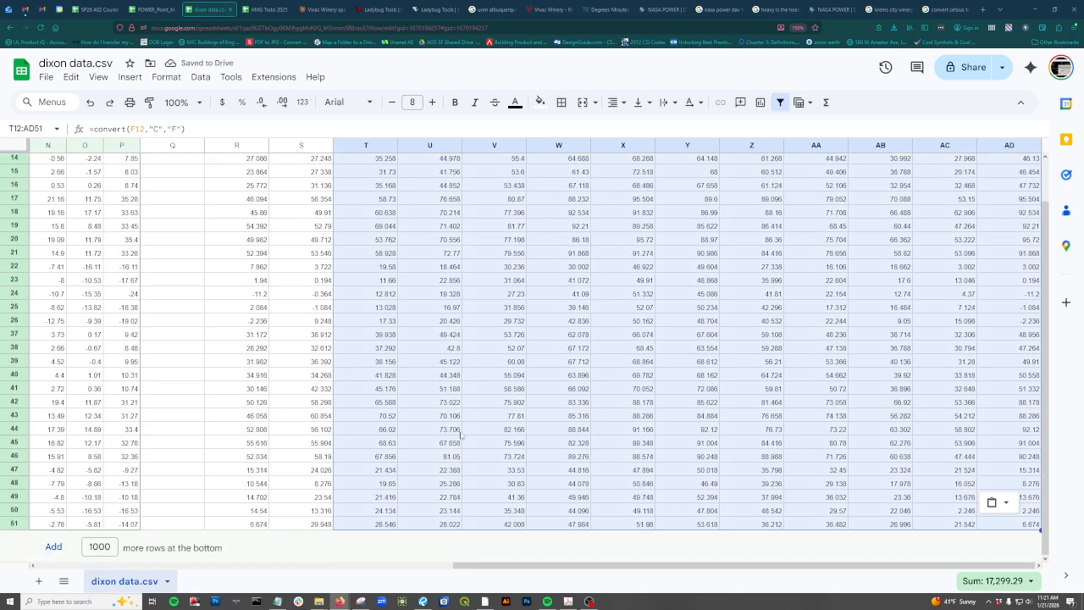
scroll(458, 434, "up", 3)
left_click(412, 269)
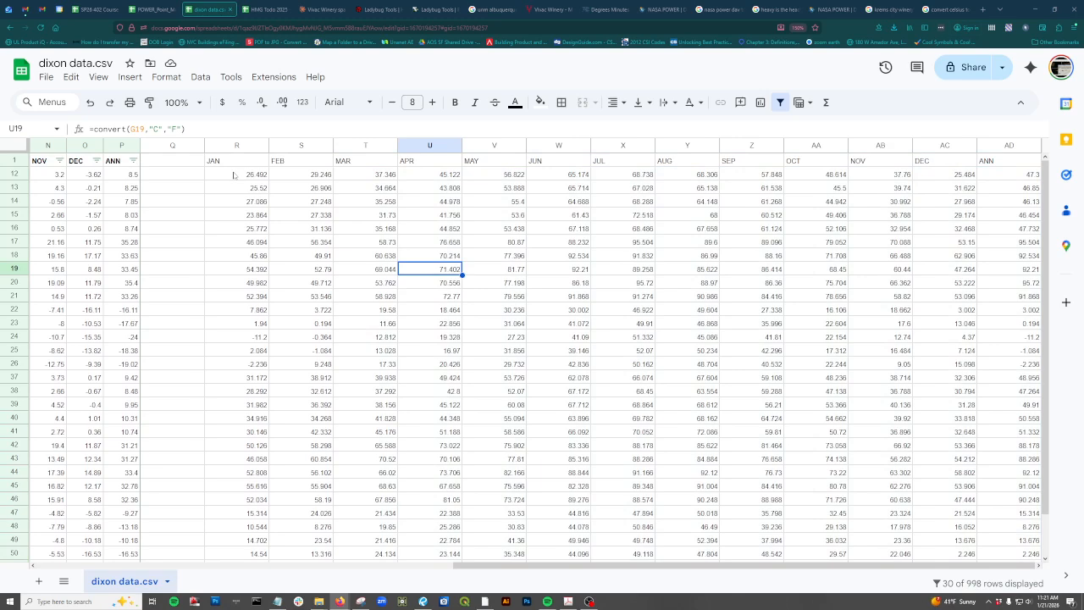
Step: Copy the converted temperatures in R12:AD51, paste them as values only over the original data starting at D12, and check the pasted cells
left_click_drag(234, 176, 1010, 552)
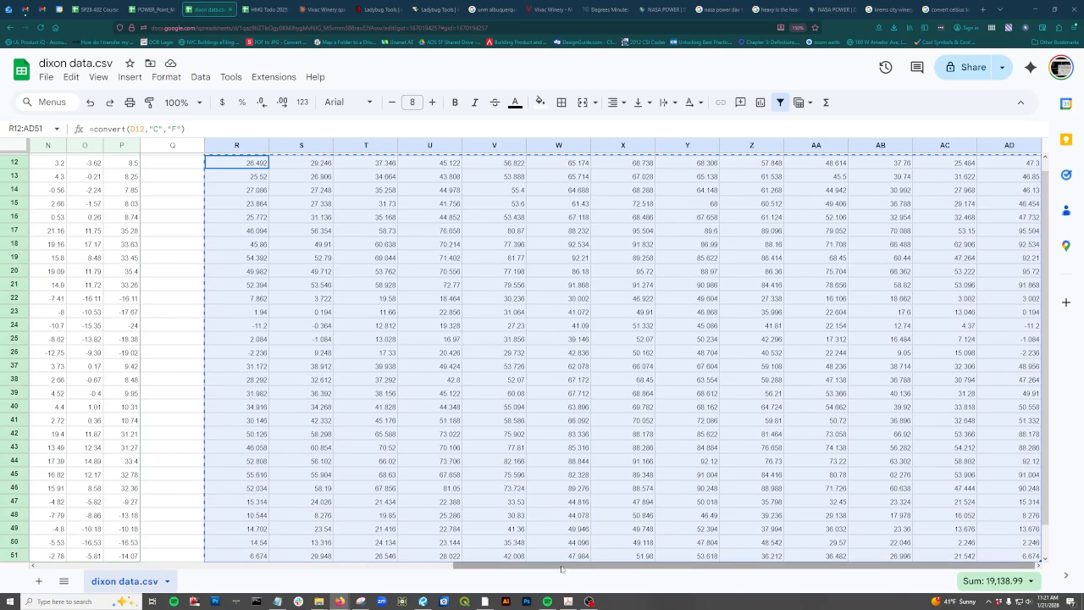
left_click_drag(562, 563, 98, 543)
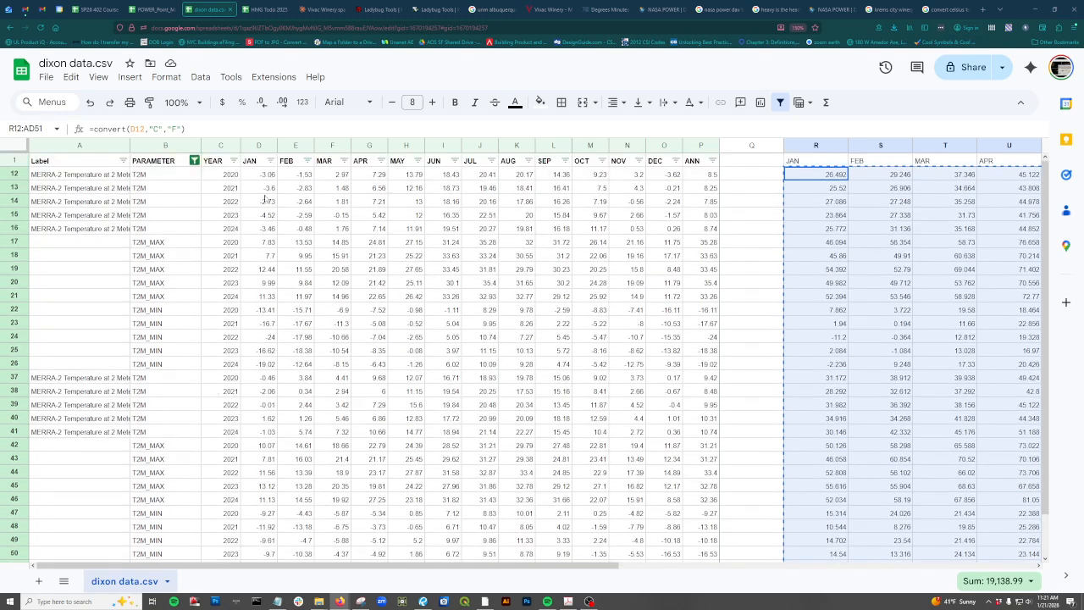
left_click(258, 175)
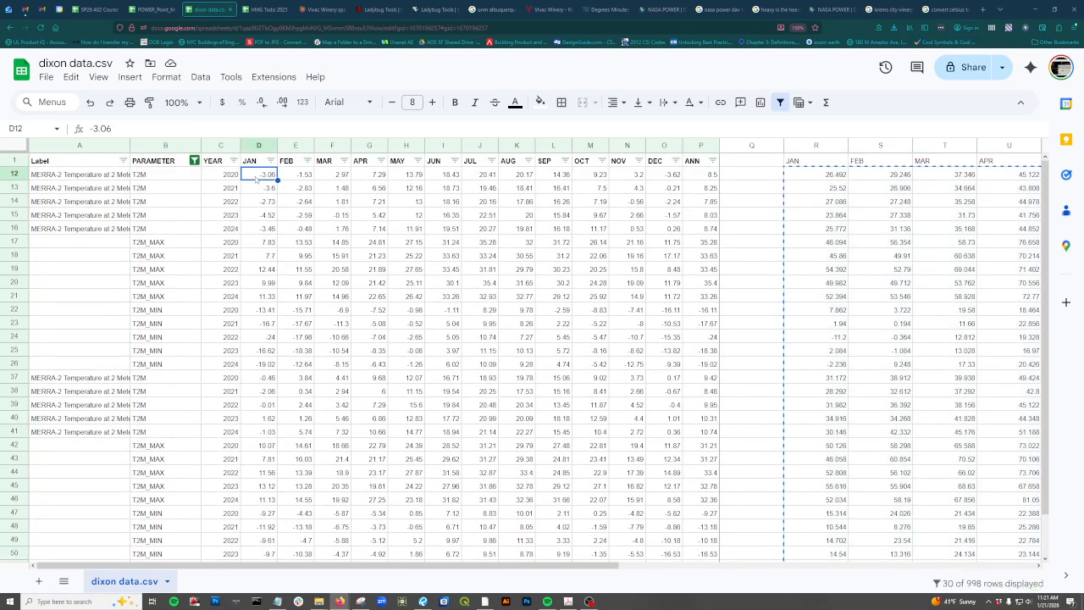
left_click(71, 77)
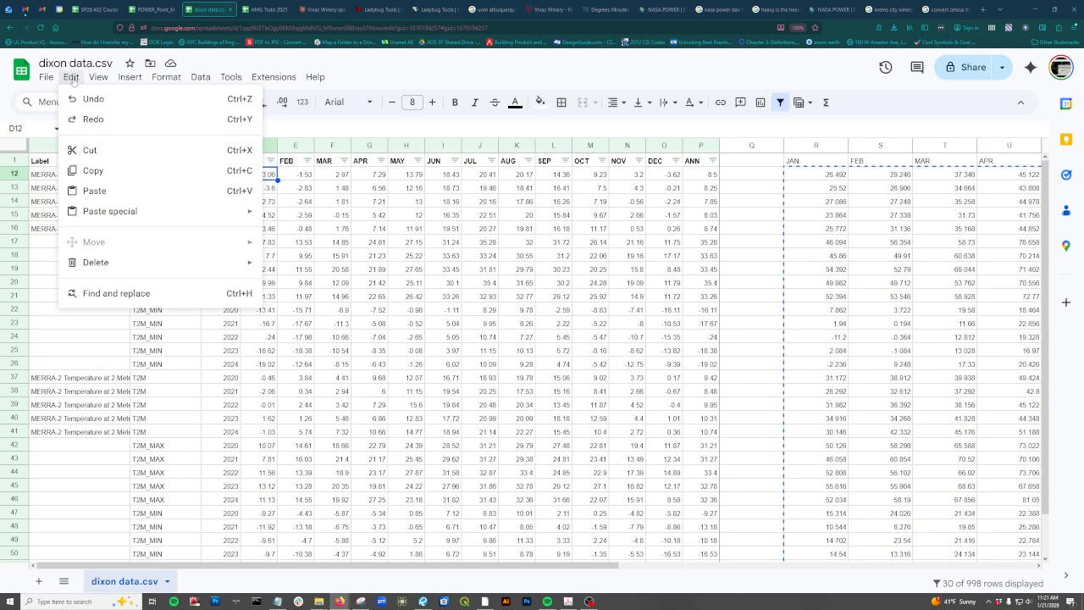
mouse_move(102, 210)
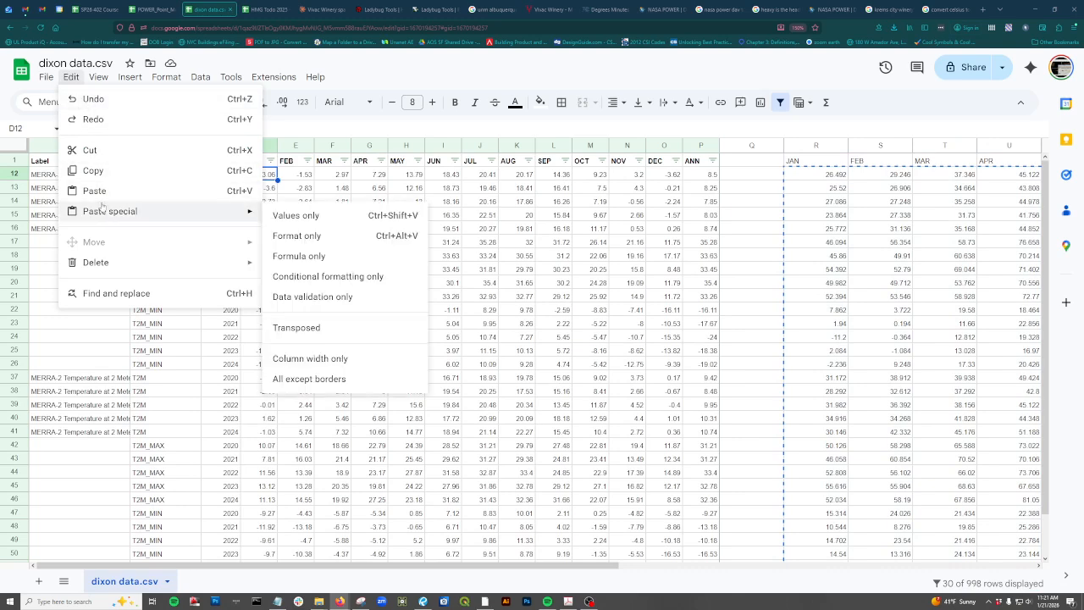
left_click(296, 218)
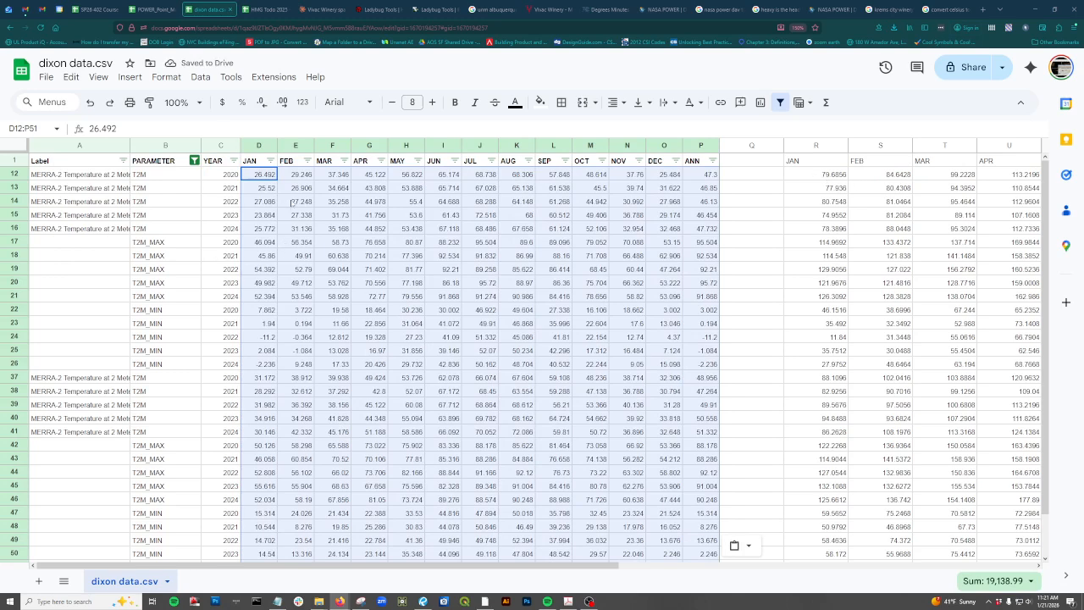
left_click(347, 295)
left_click(265, 177)
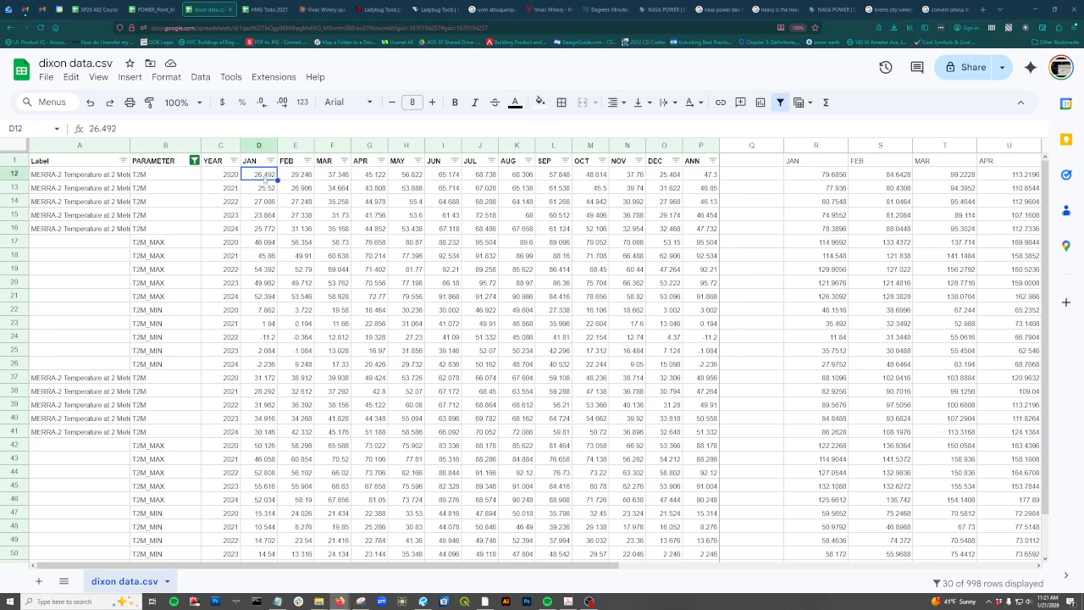
left_click(305, 208)
left_click(314, 207)
left_click_drag(279, 307, 305, 309)
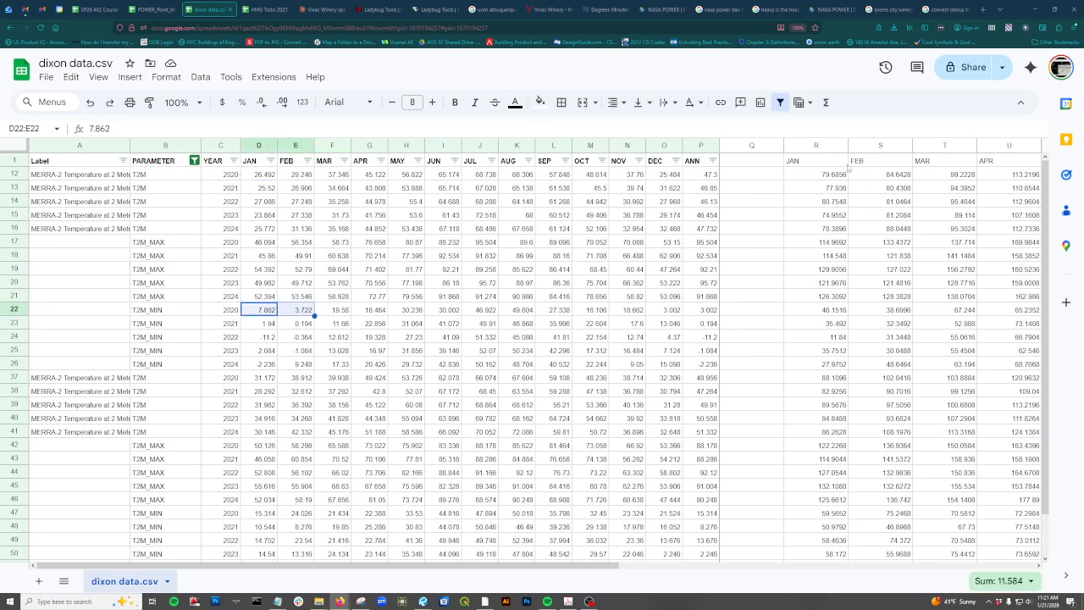
Step: Delete the helper conversion columns R through AD
left_click(816, 174)
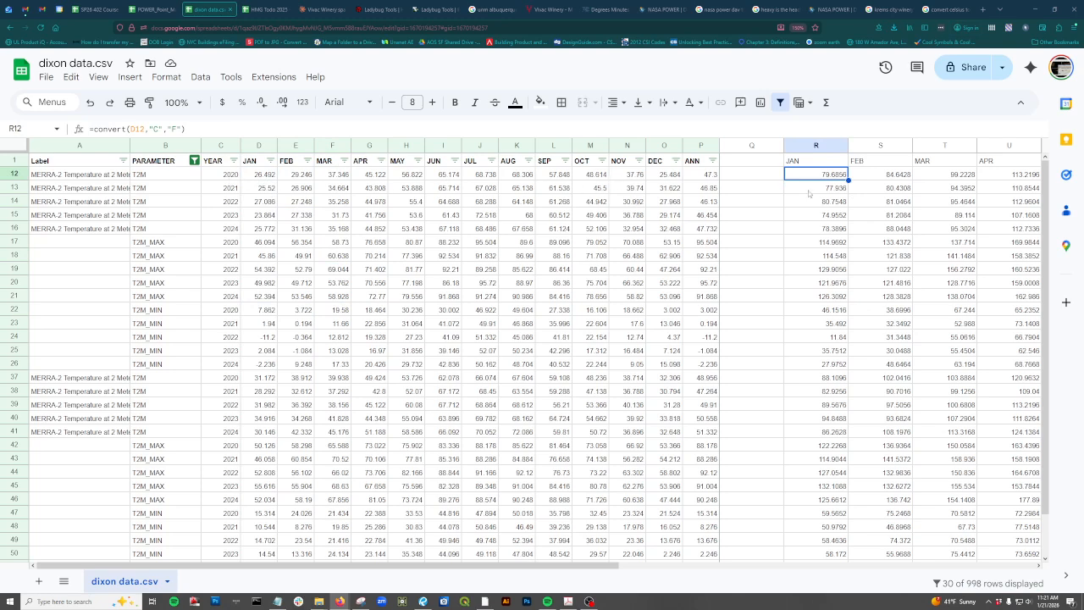
left_click_drag(811, 149, 983, 145)
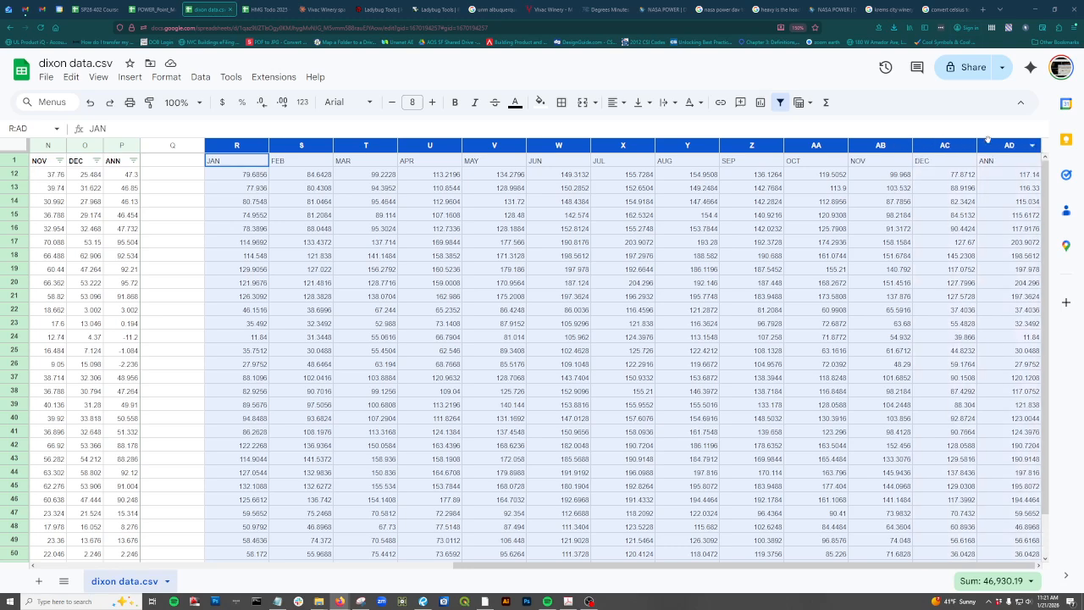
right_click(926, 144)
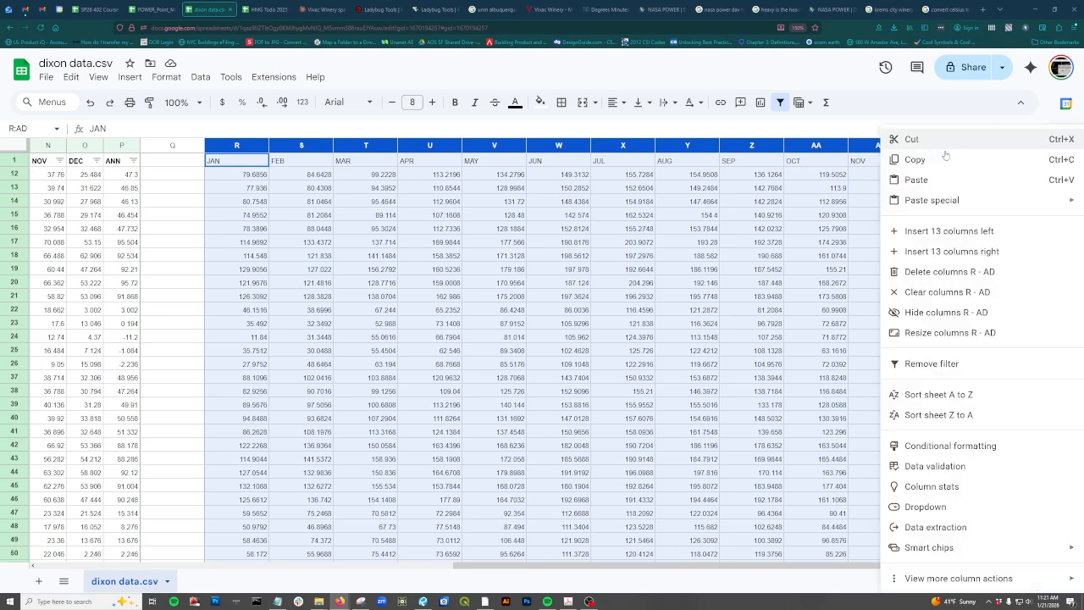
left_click(934, 271)
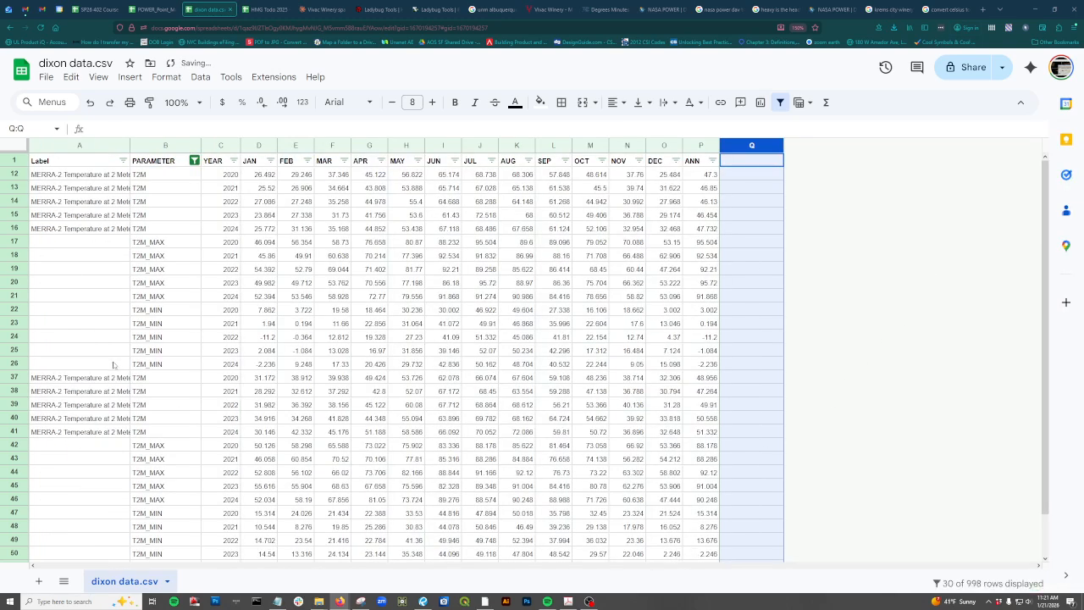
Step: Set the PARAMETER filter to include all values so every row is shown
left_click(194, 160)
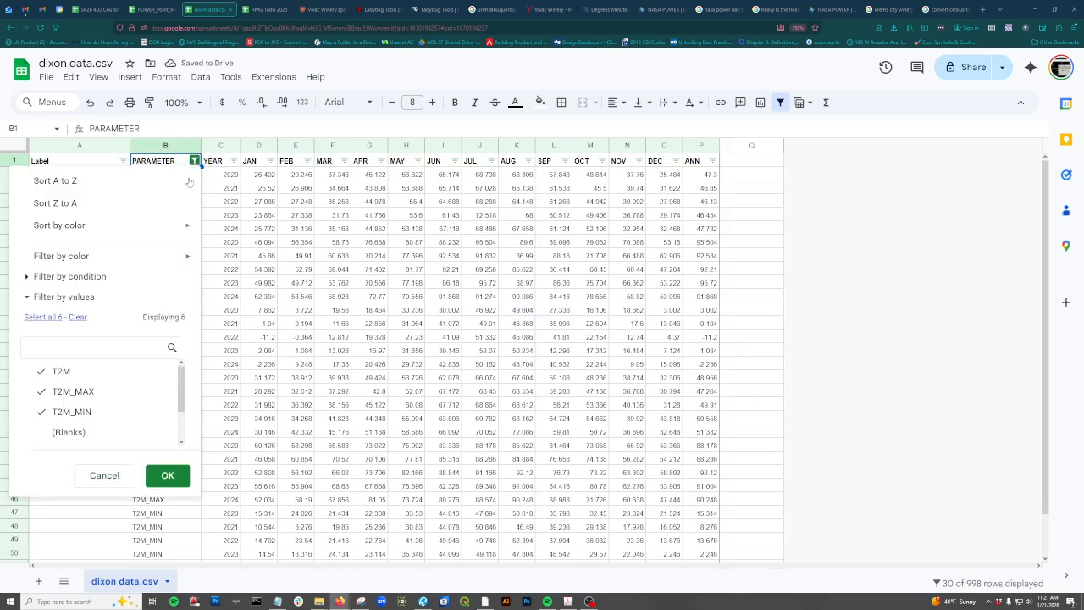
left_click(44, 316)
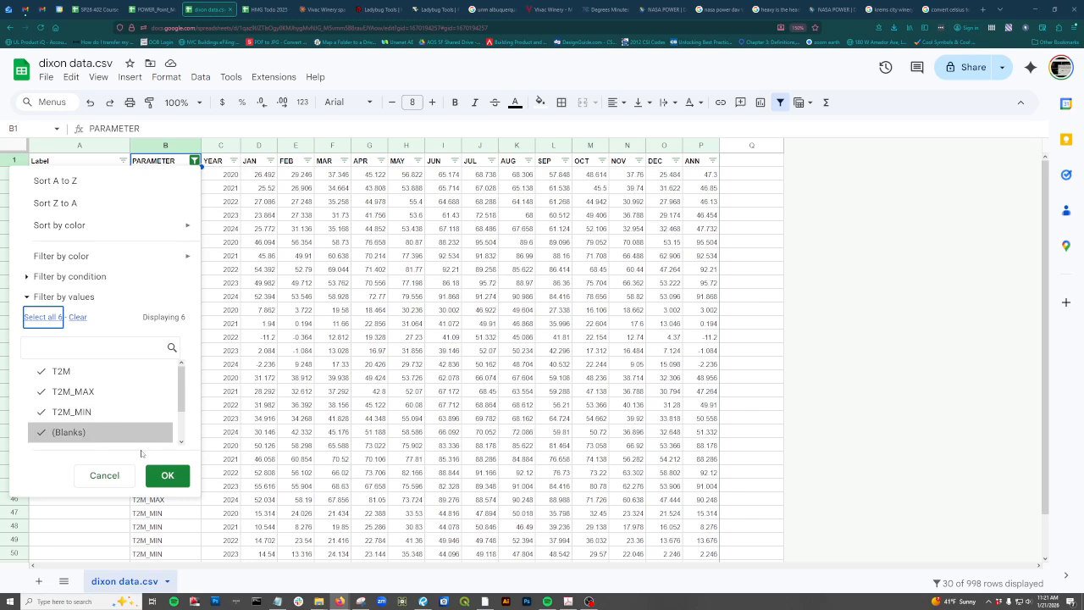
left_click(167, 475)
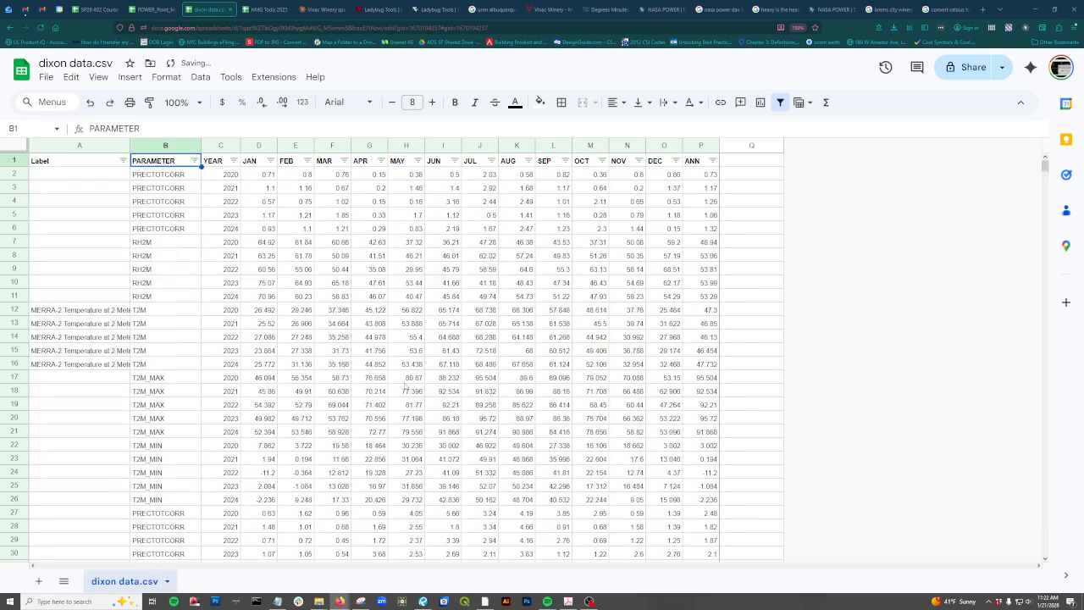
Step: Widen the Label column and change the unit in A12 so it reads "MERRA-2 Temperature at 2 Meters (F)"
left_click(104, 312)
left_click_drag(130, 146, 179, 146)
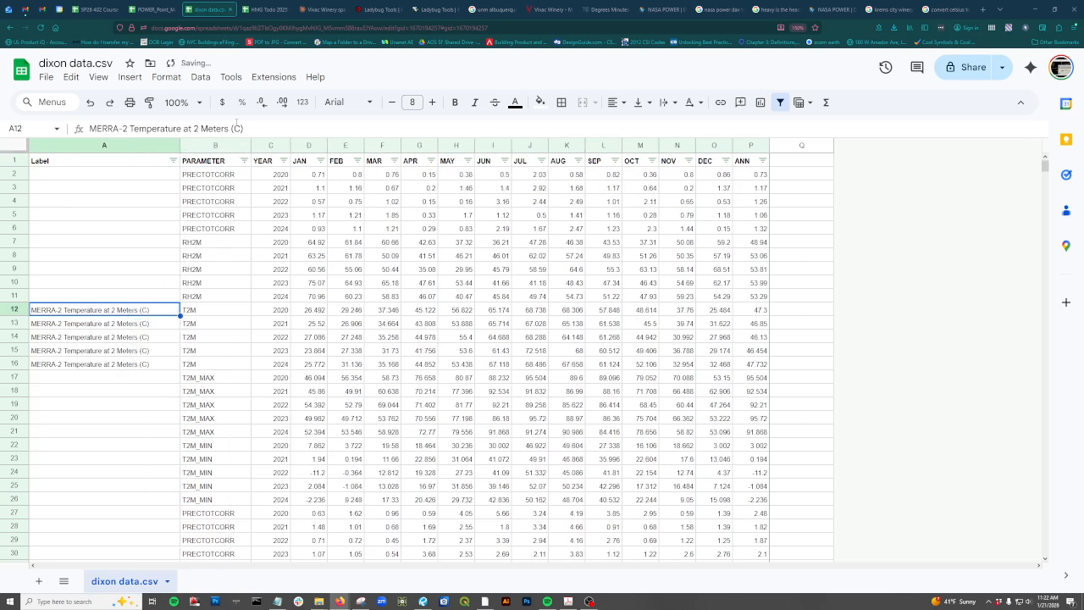
double_click(238, 128)
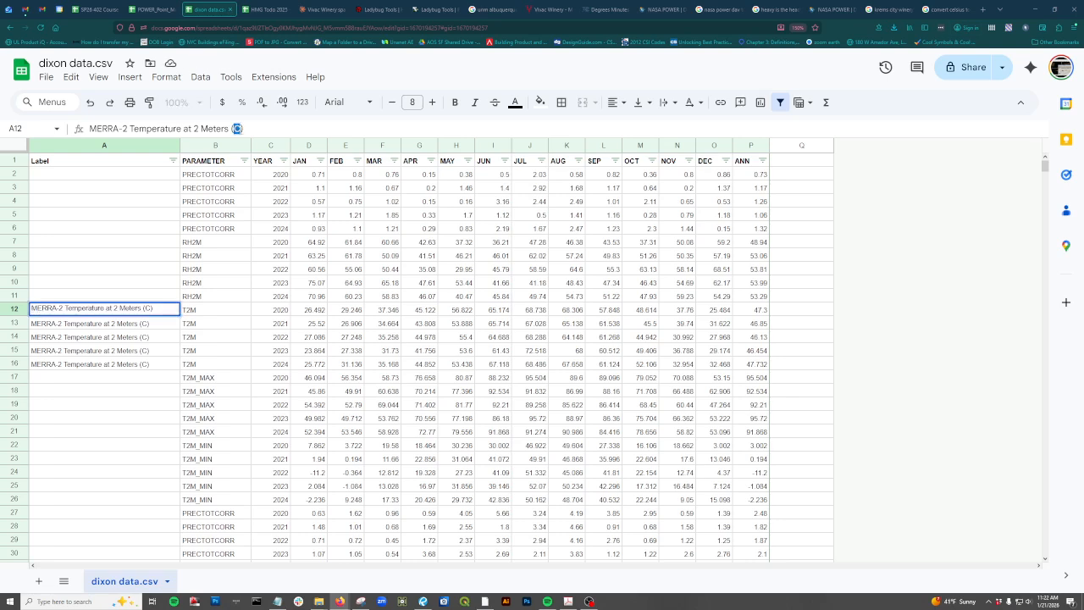
type("F")
key("Return")
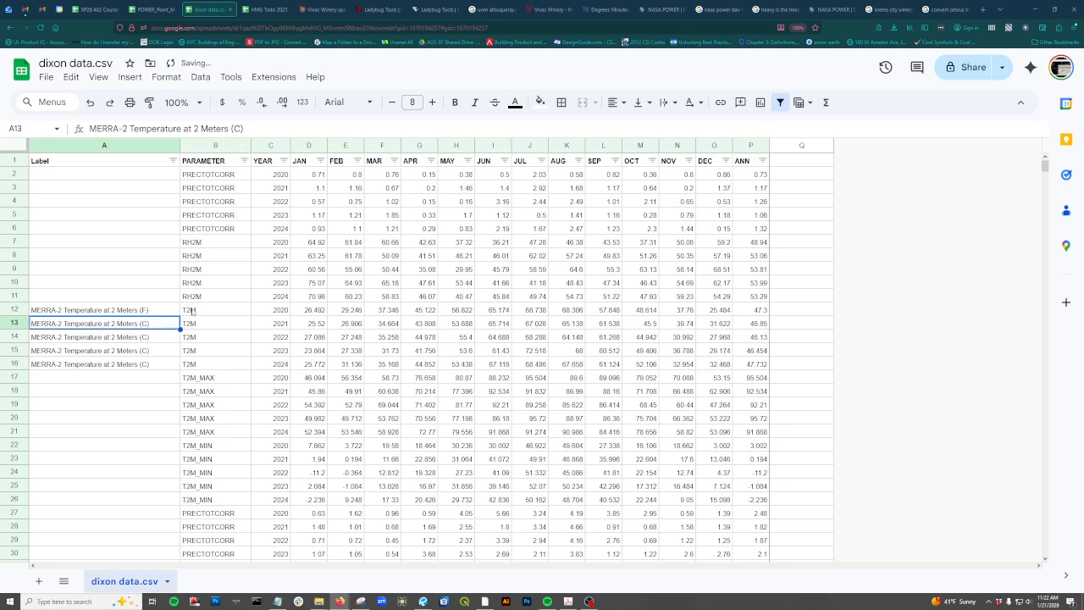
Step: Copy the Fahrenheit label from A12 into the remaining 2020–2024 T2M rows, A13:A16
left_click(132, 315)
key("ctrl+c")
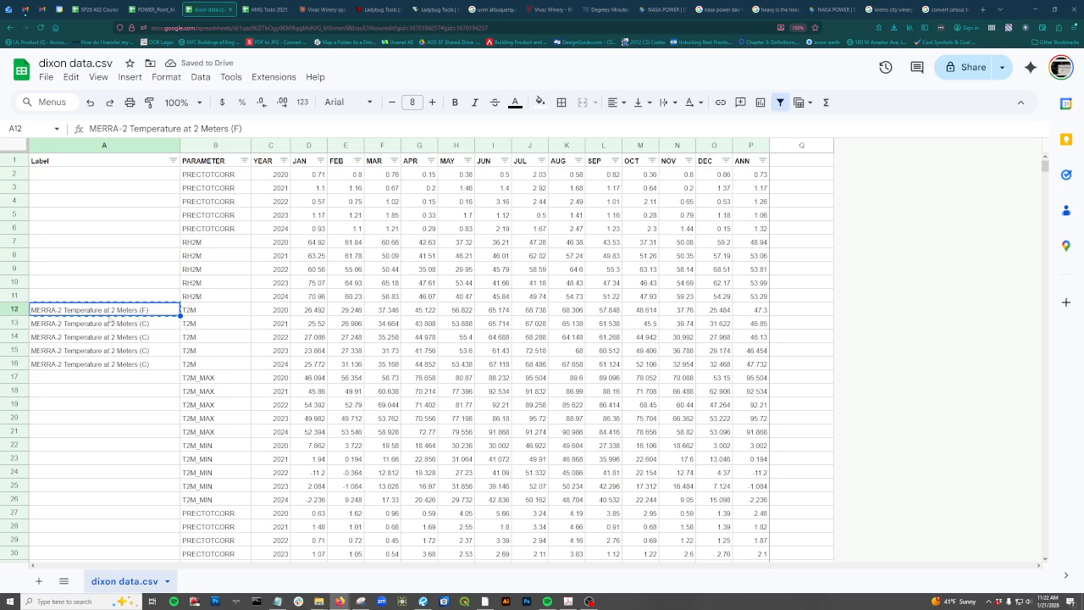
left_click(108, 323)
left_click_drag(107, 329, 102, 364)
key("ctrl+v")
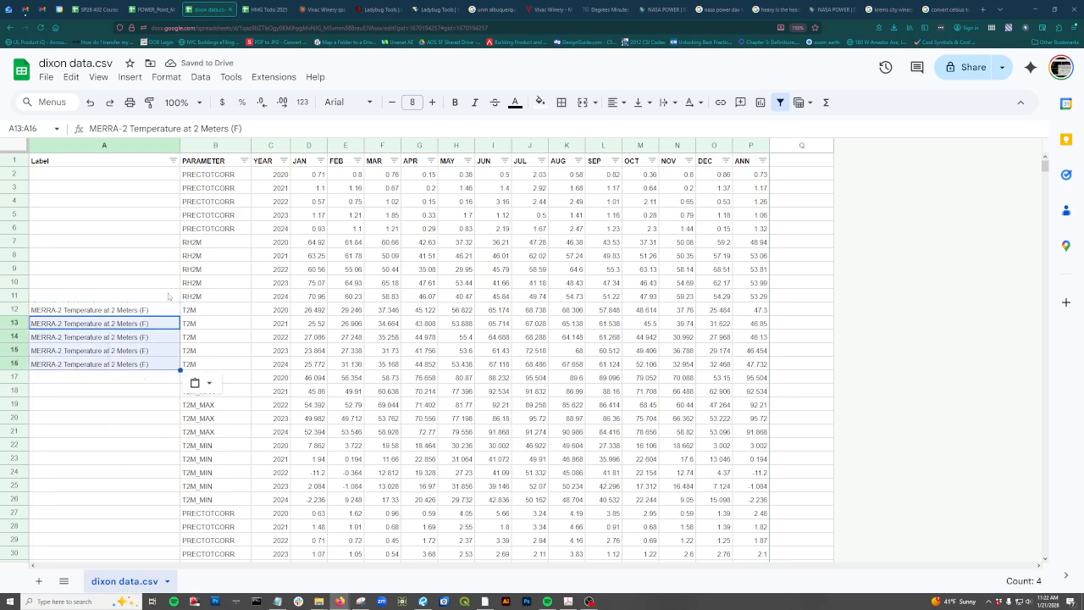
scroll(370, 383, "down", 3)
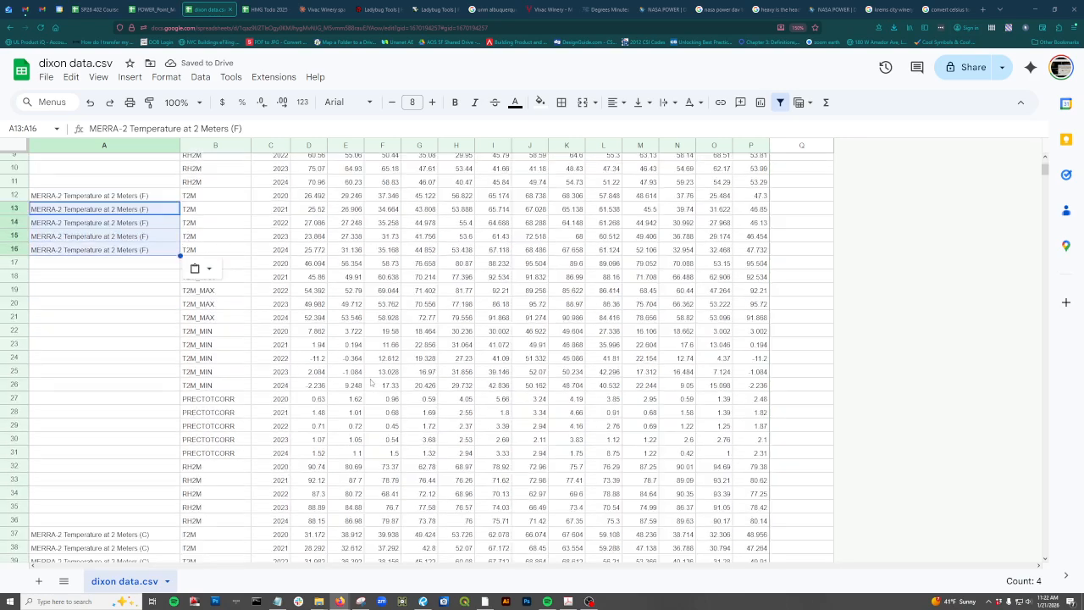
scroll(370, 383, "down", 6)
scroll(168, 375, "up", 9)
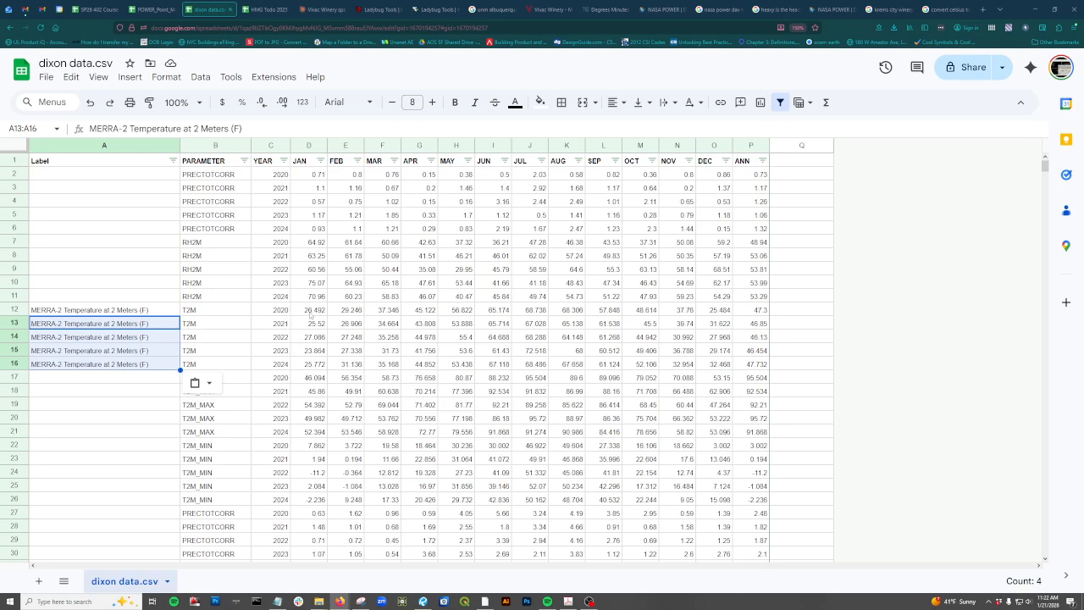
scroll(138, 323, "down", 6)
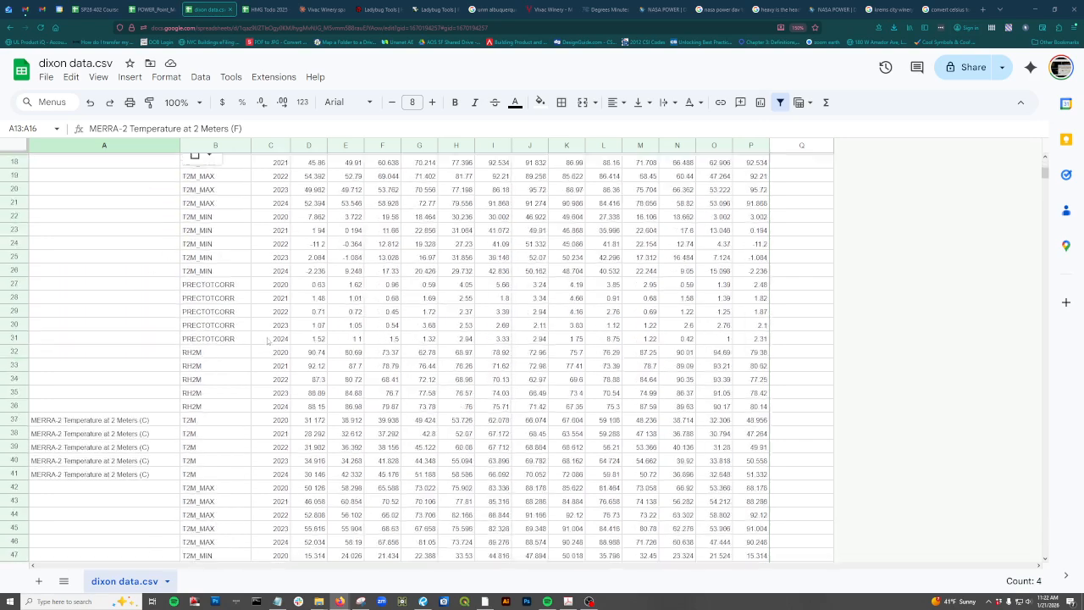
scroll(222, 361, "up", 6)
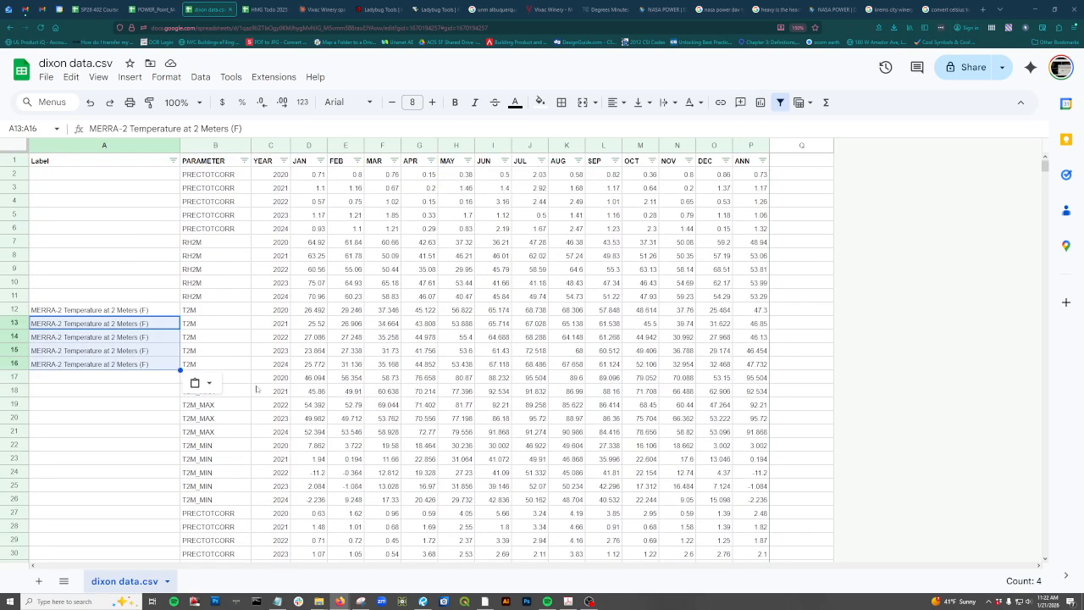
left_click(414, 448)
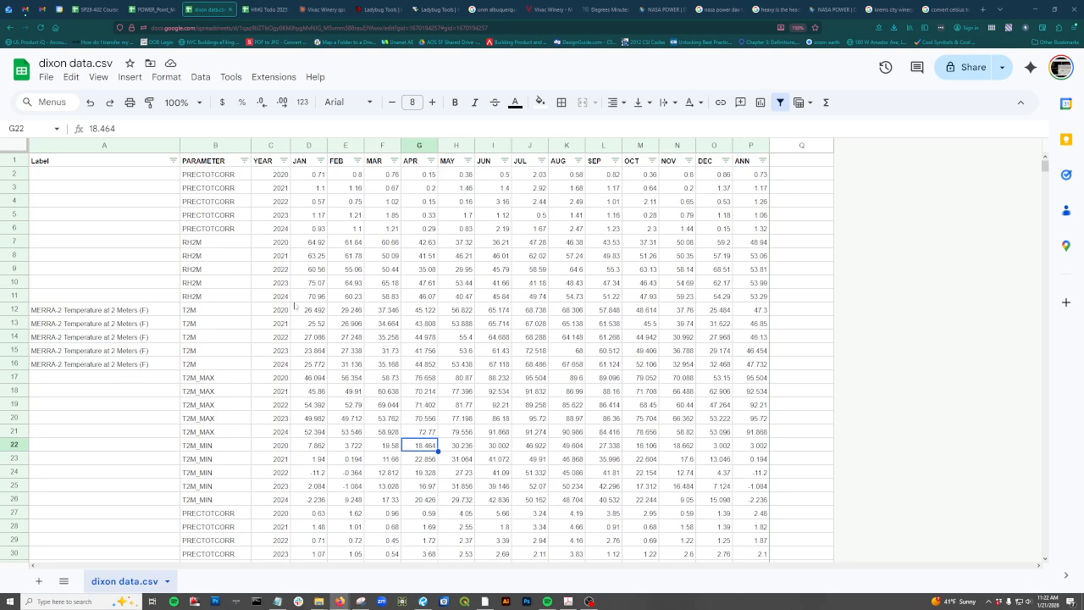
Step: Insert one empty column between the Label and PARAMETER columns
left_click(190, 145)
right_click(196, 147)
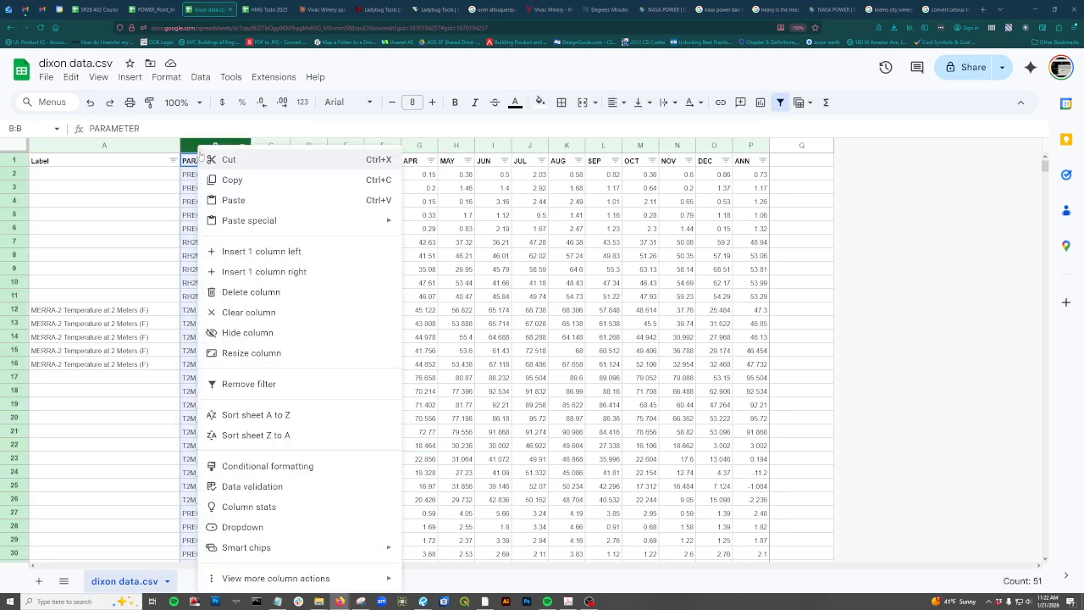
left_click(272, 251)
left_click(456, 335)
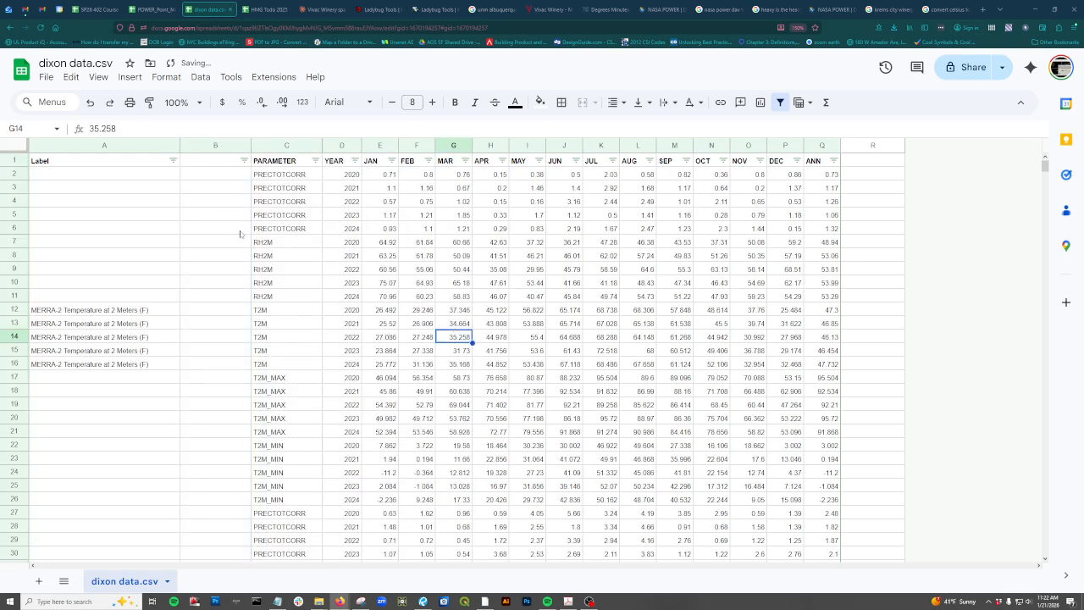
Step: Enter "Dixon" in B2 and copy it down through B3:B26
left_click(227, 176)
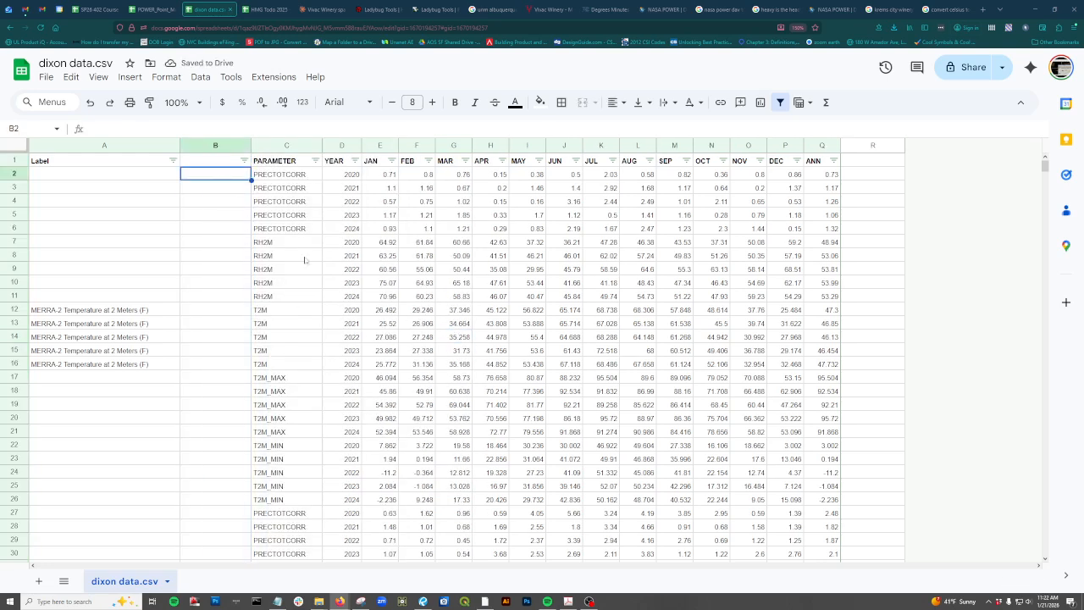
type("Dixon")
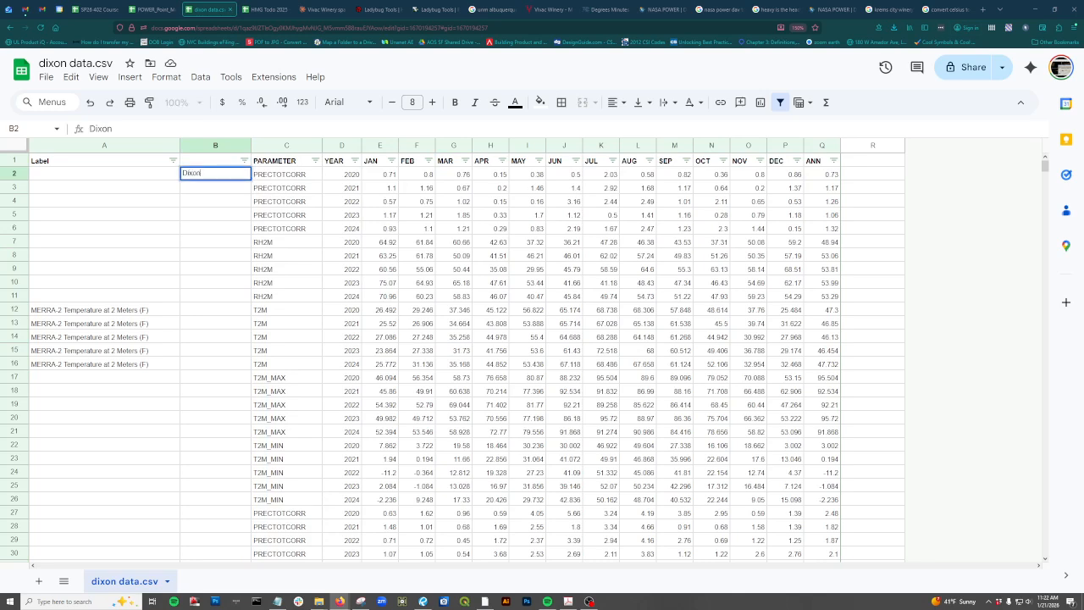
key("Return")
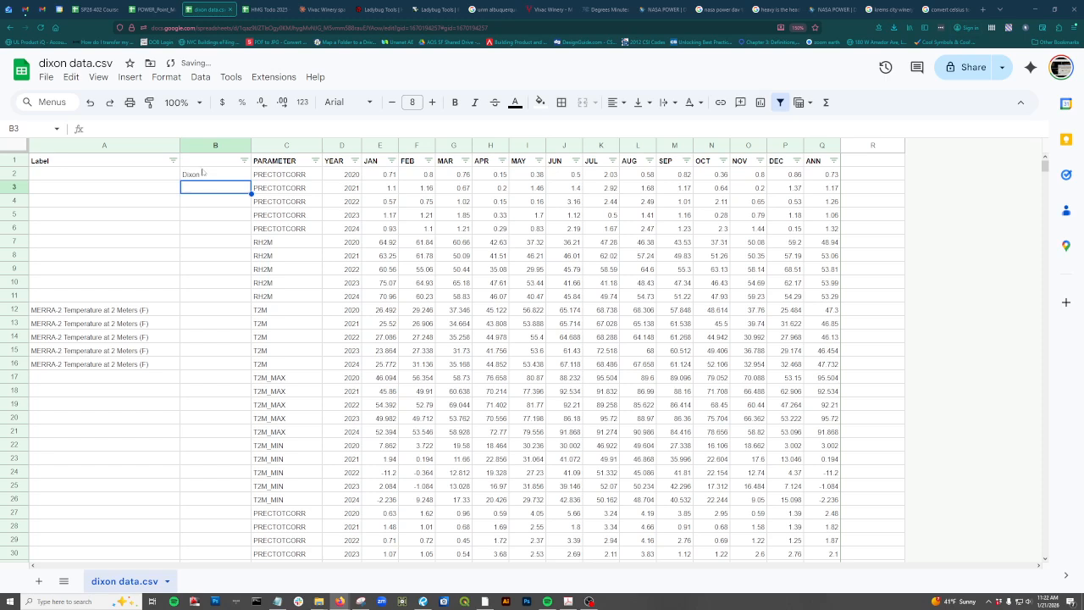
left_click(207, 175)
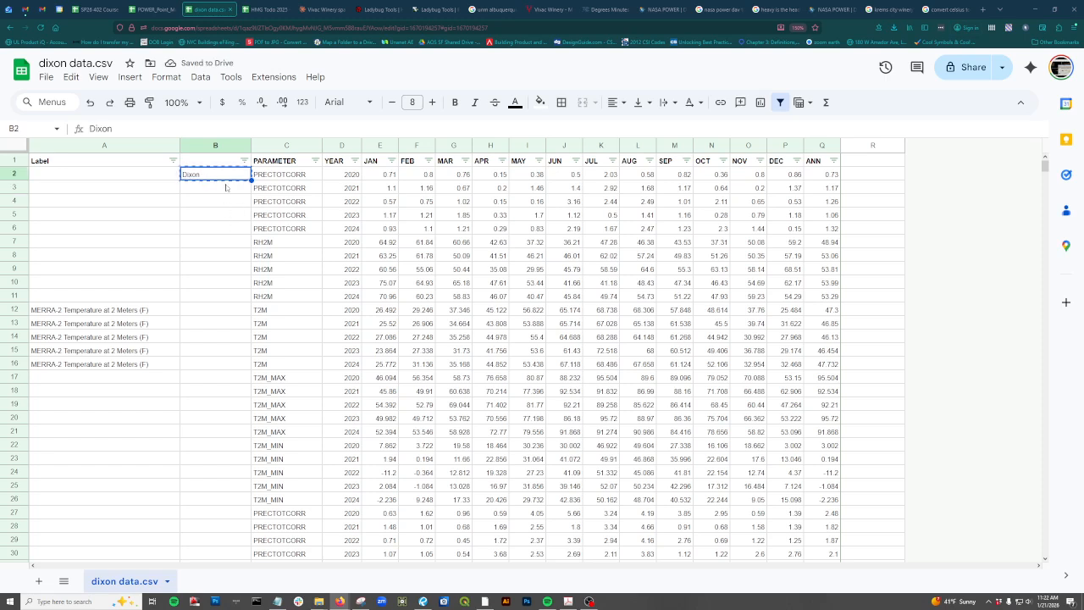
key("ctrl+c")
left_click_drag(227, 188, 199, 500)
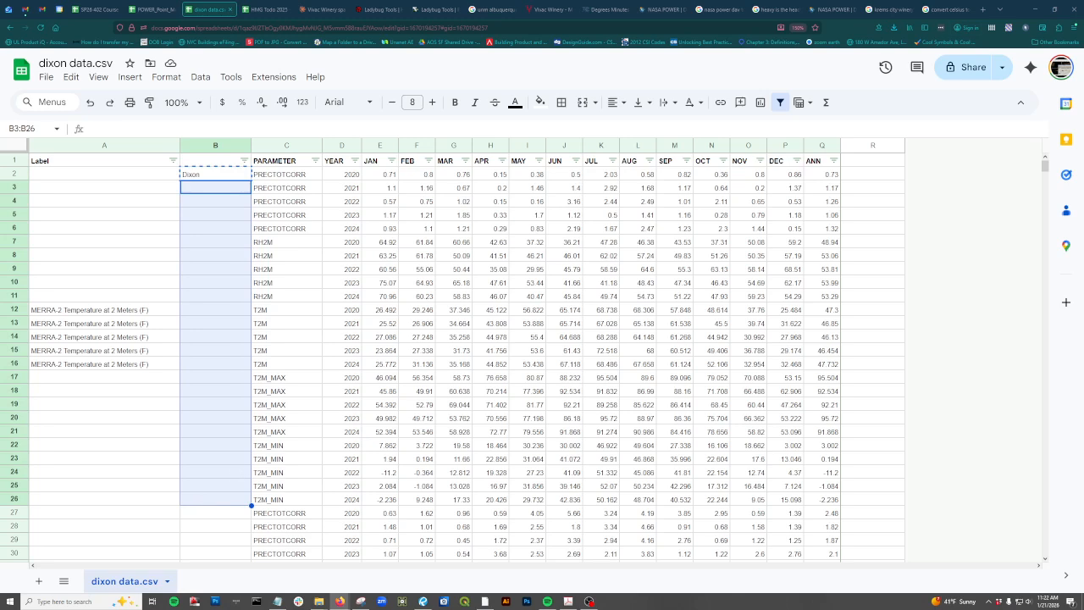
key("ctrl+v")
Step: Enter "Krems" in B27, the first row of the second location's data
left_click(225, 514)
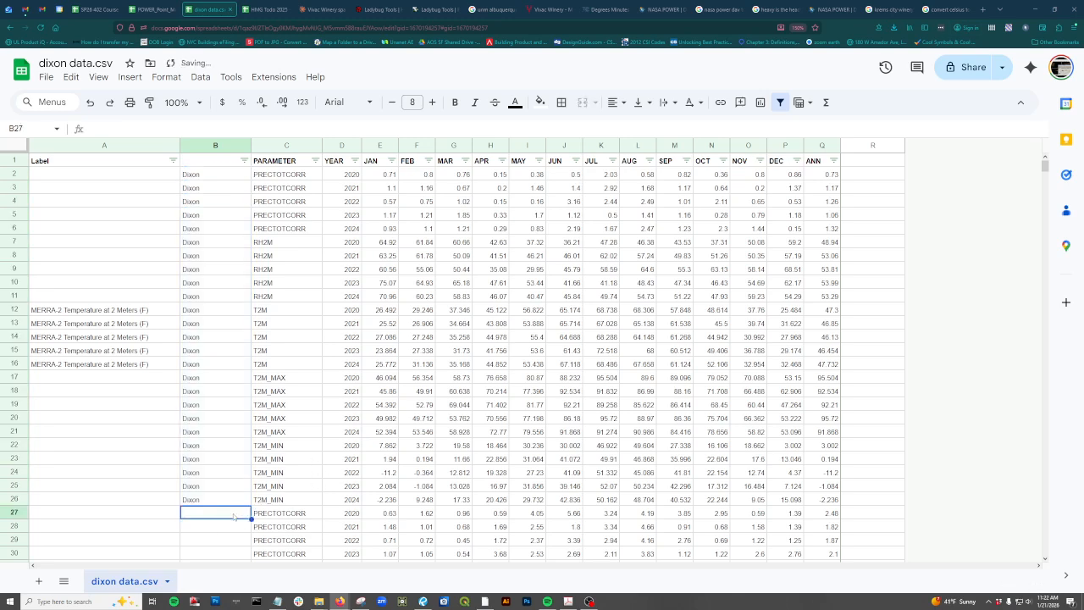
type("KRems")
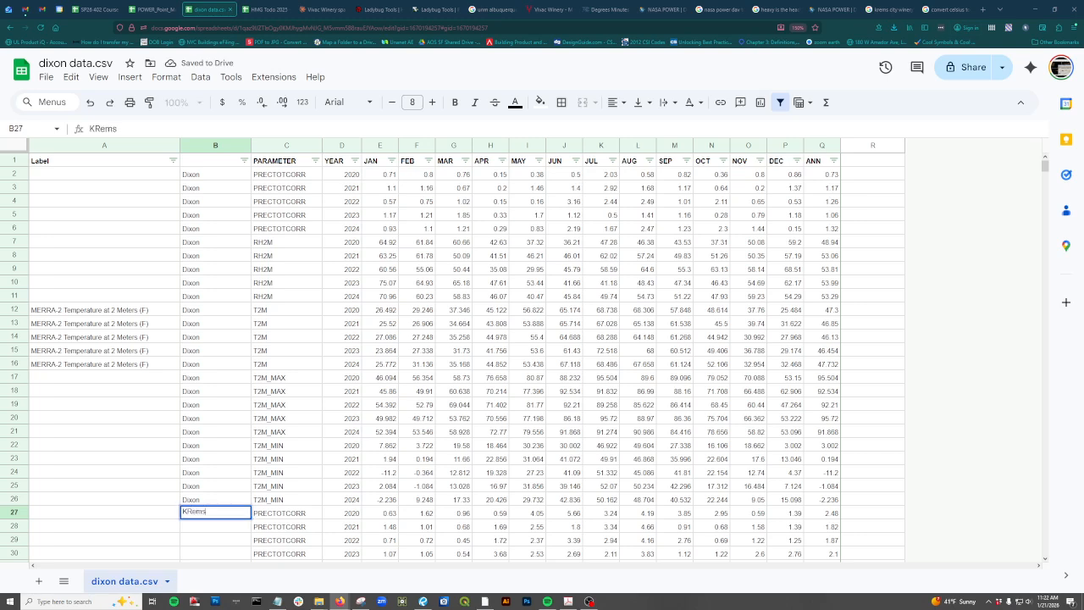
key("BackSpace")
type("res")
key("Return")
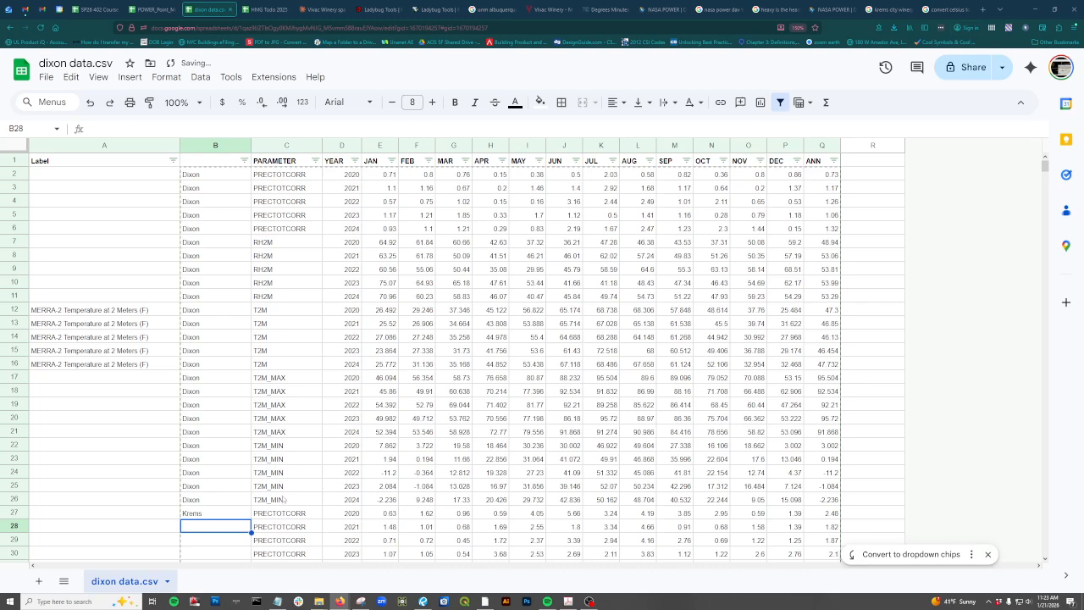
Step: Copy the location name "Krems" from B27 down through the remaining data rows, B28:B51
left_click(206, 513)
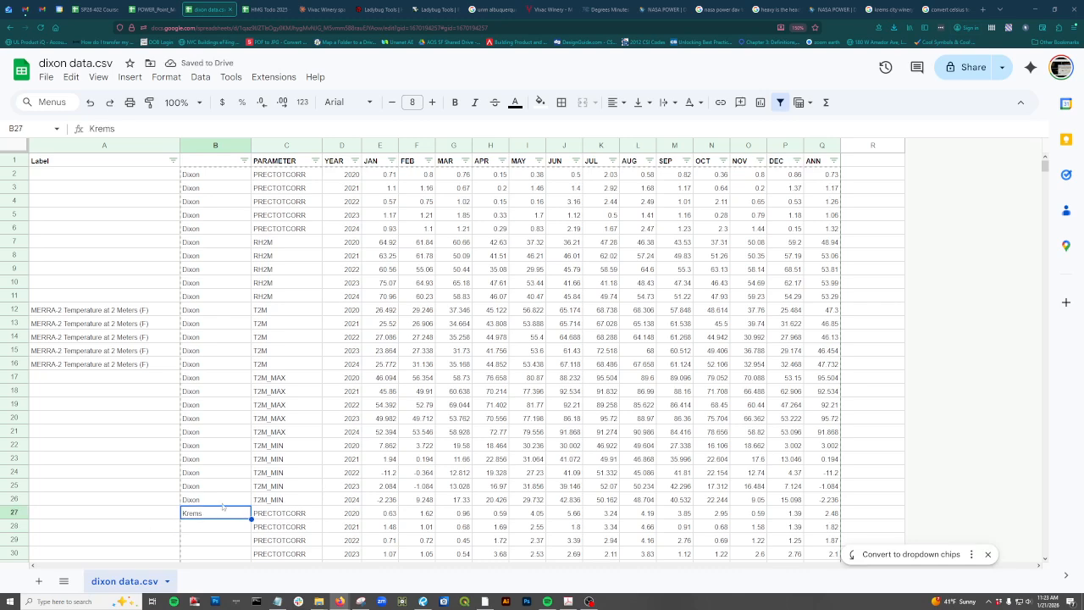
key("ctrl+c")
scroll(227, 474, "down", 4)
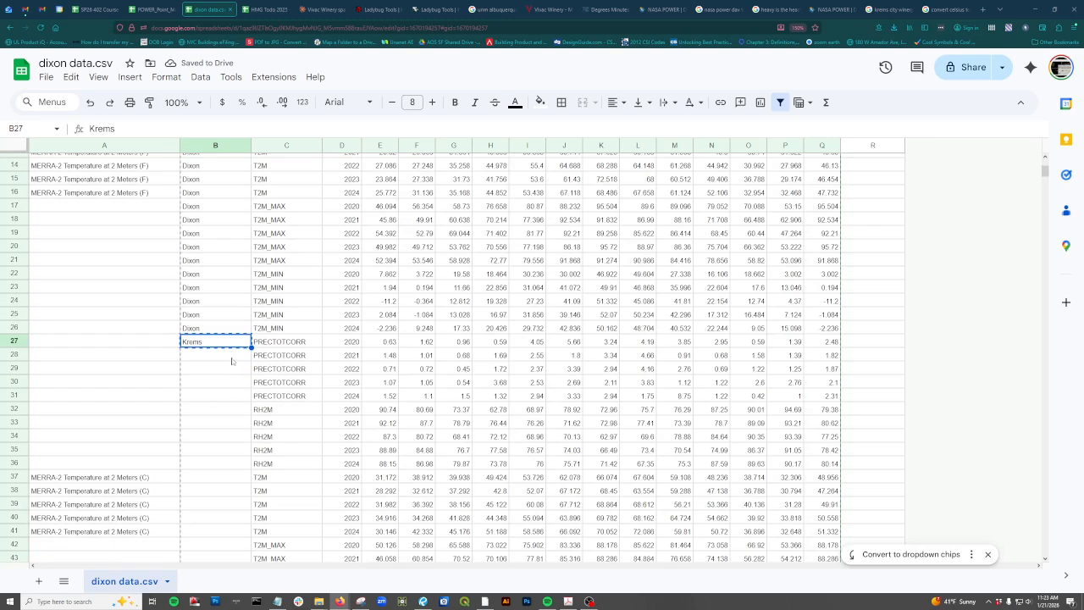
mouse_move(231, 361)
left_mouse_down()
mouse_move(224, 559)
mouse_move(222, 338)
mouse_move(222, 349)
left_mouse_up()
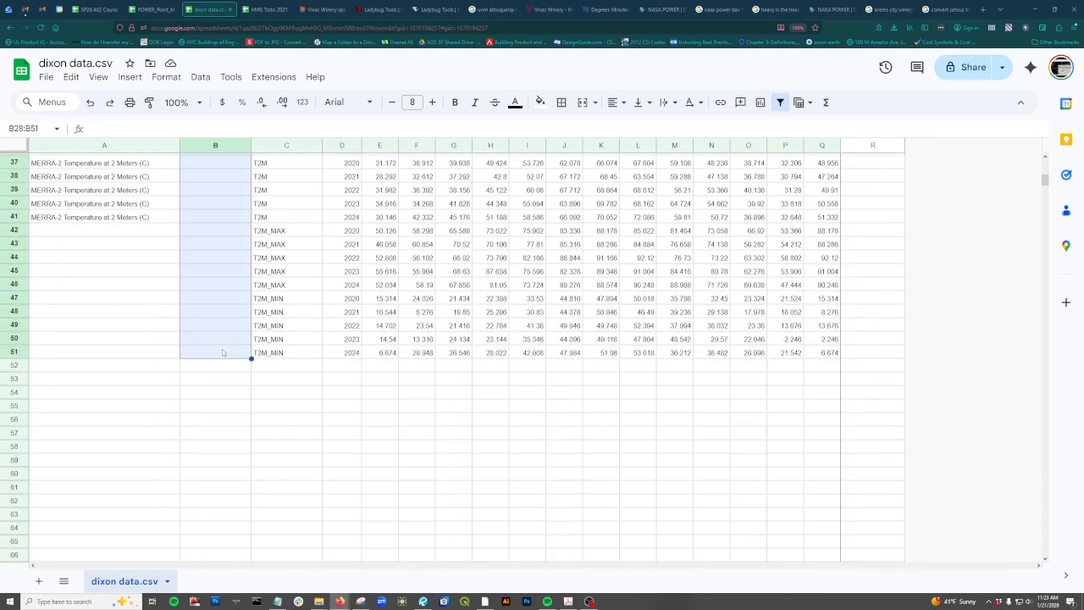
key("ctrl+v")
scroll(217, 419, "up", 10)
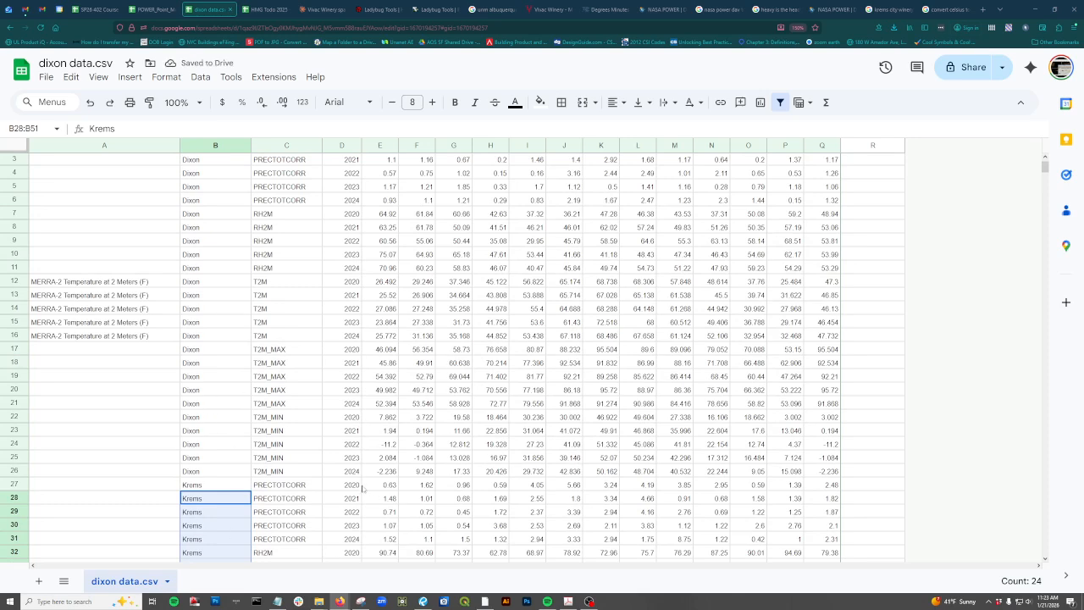
scroll(208, 463, "up", 1)
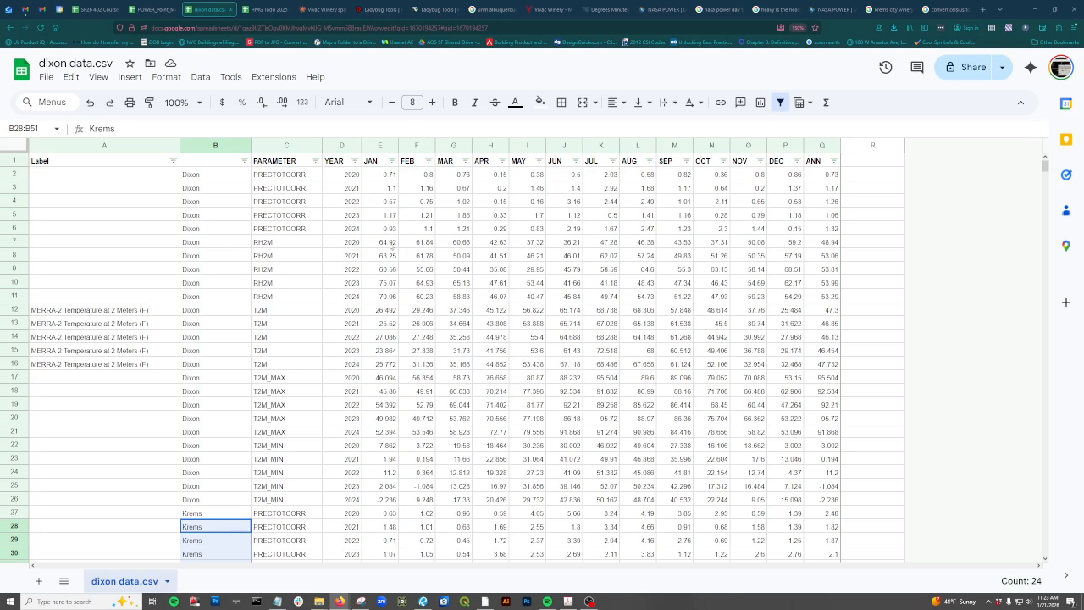
left_click(386, 244)
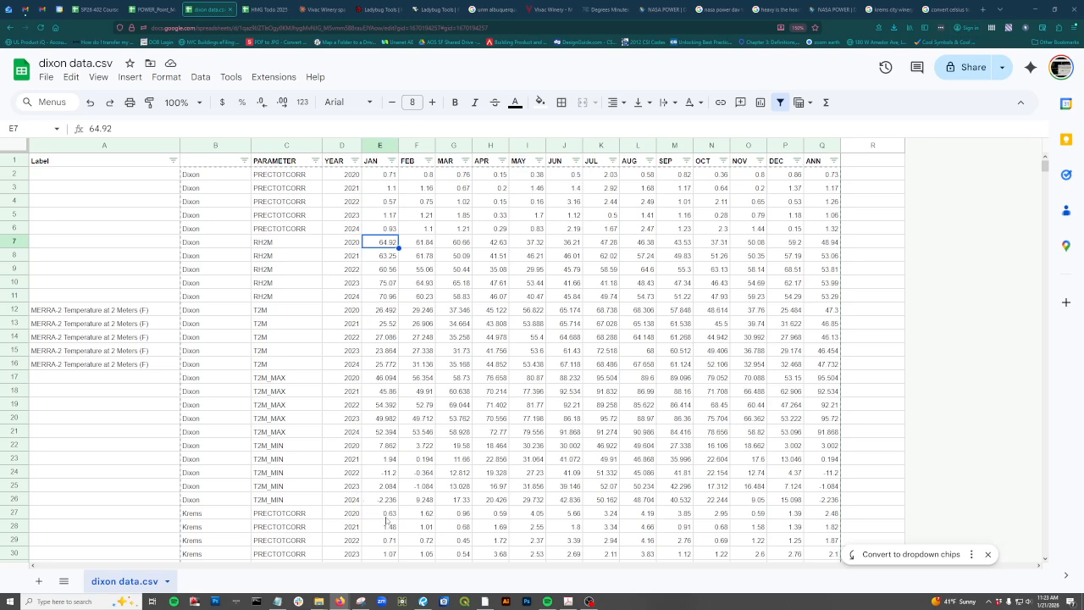
scroll(386, 521, "down", 1)
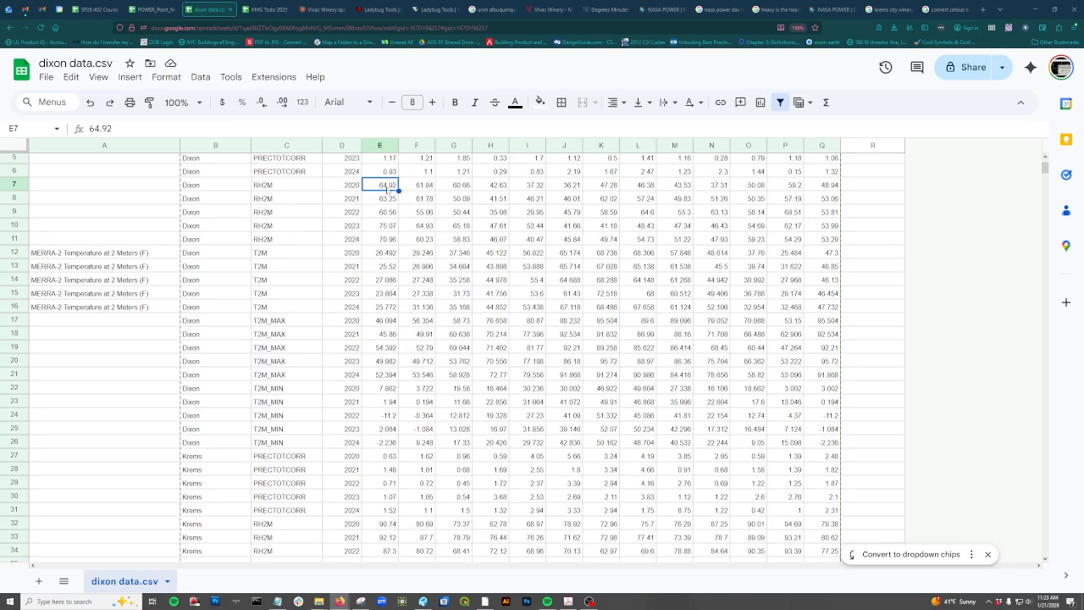
scroll(400, 379, "up", 1)
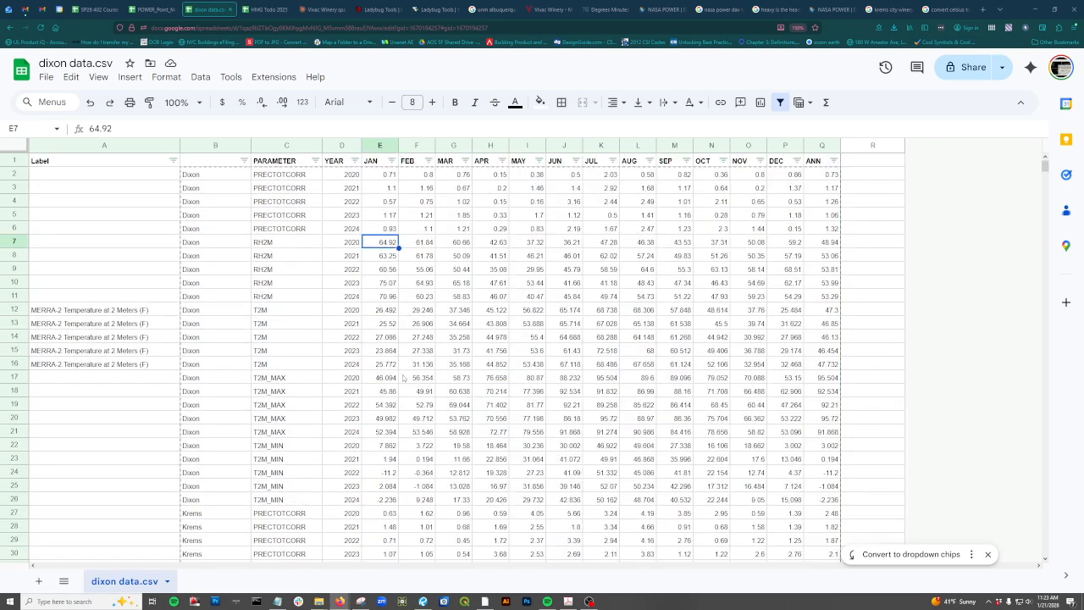
scroll(396, 388, "down", 2)
scroll(310, 484, "down", 3)
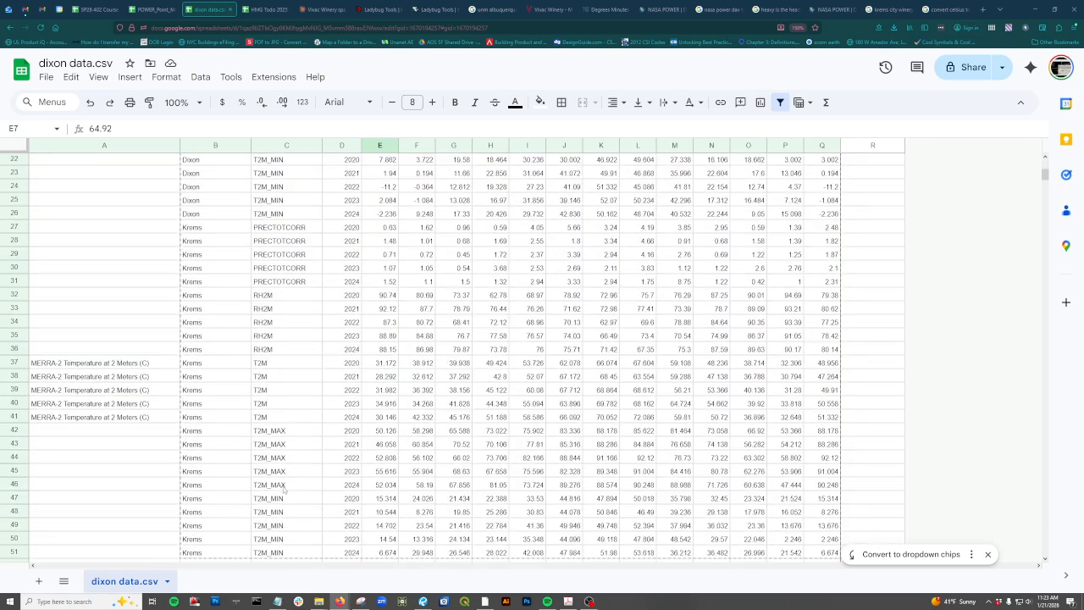